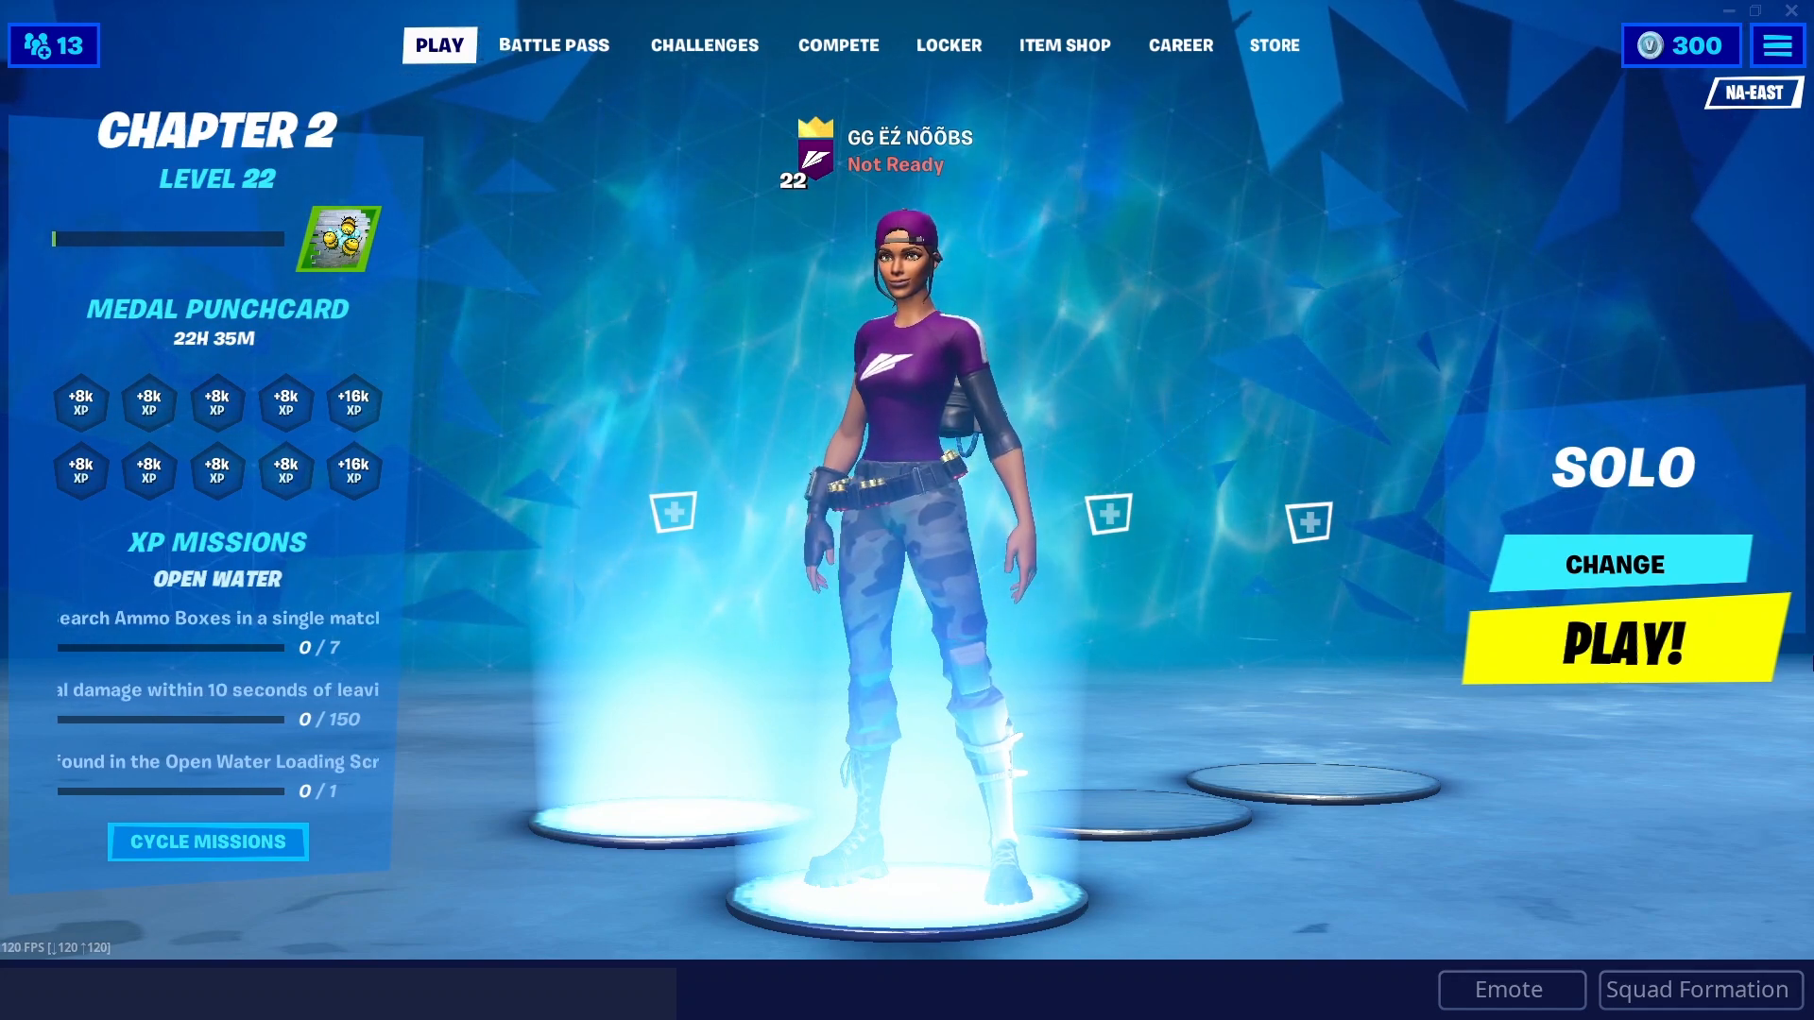
# Accept the filled-in creator code under Support a Creator in Fortnite's item shop and return to the lobby.
pyautogui.click(1064, 45)
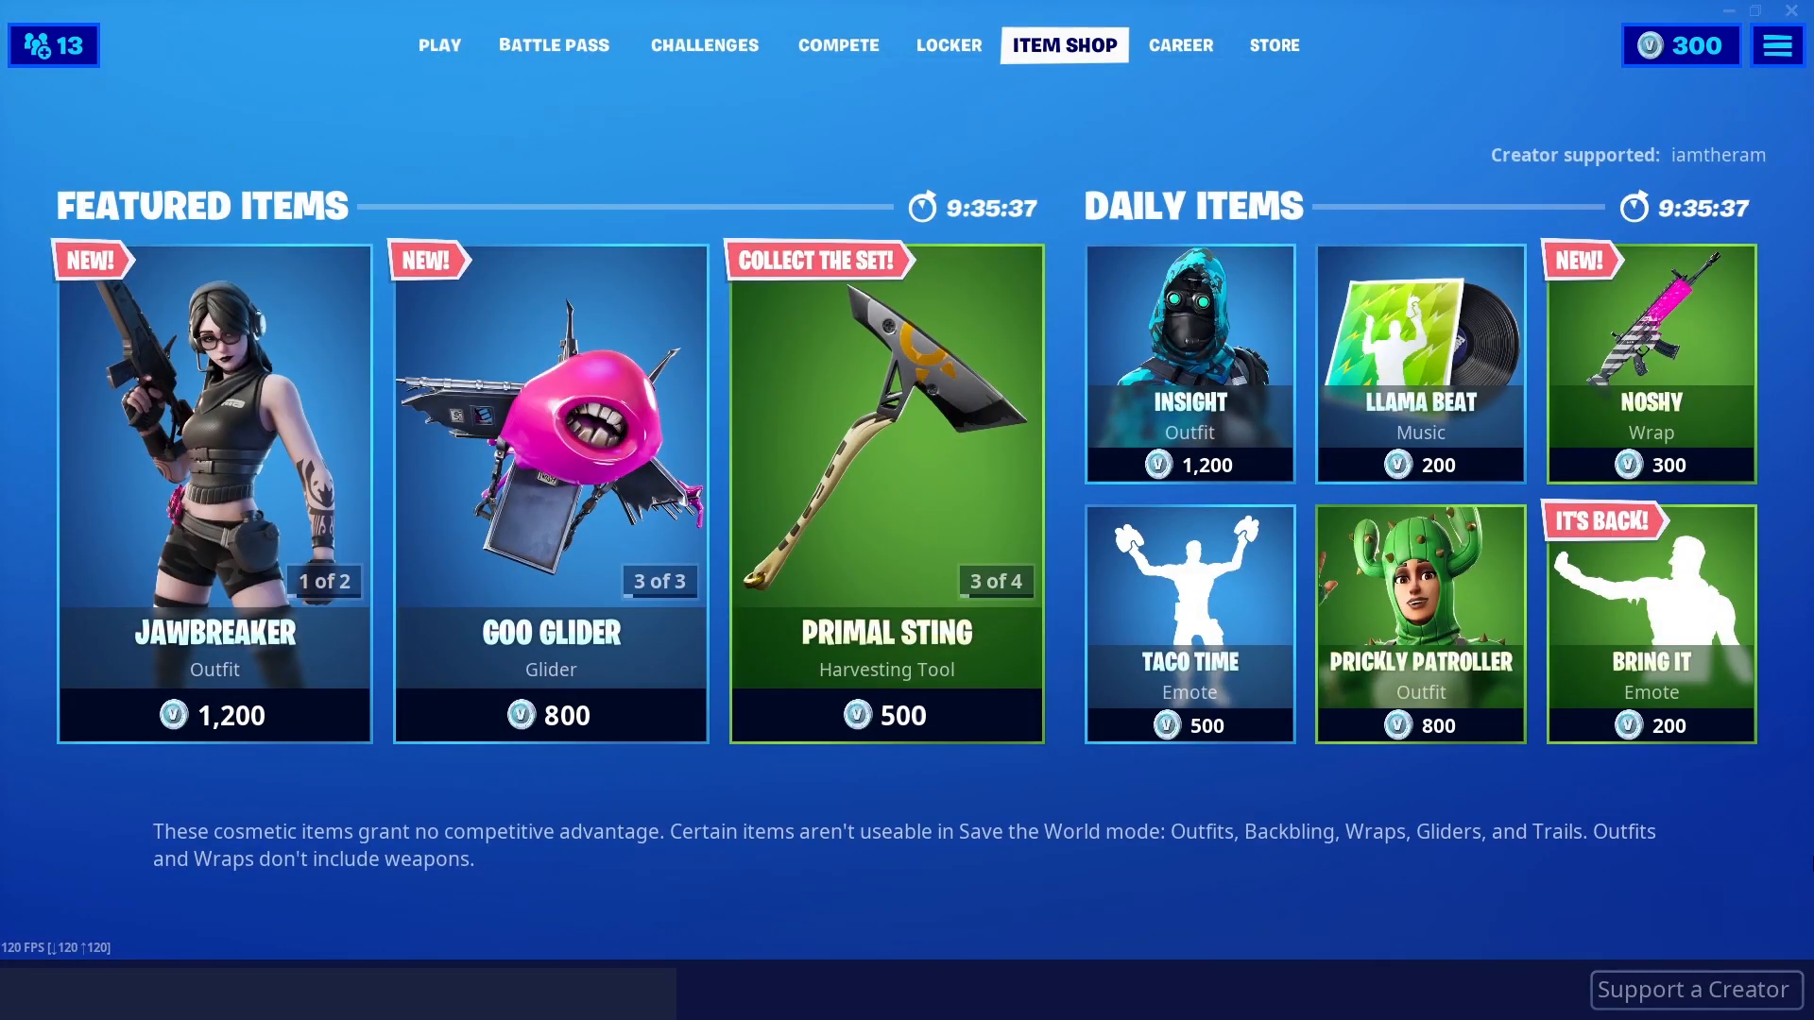
pyautogui.click(1691, 992)
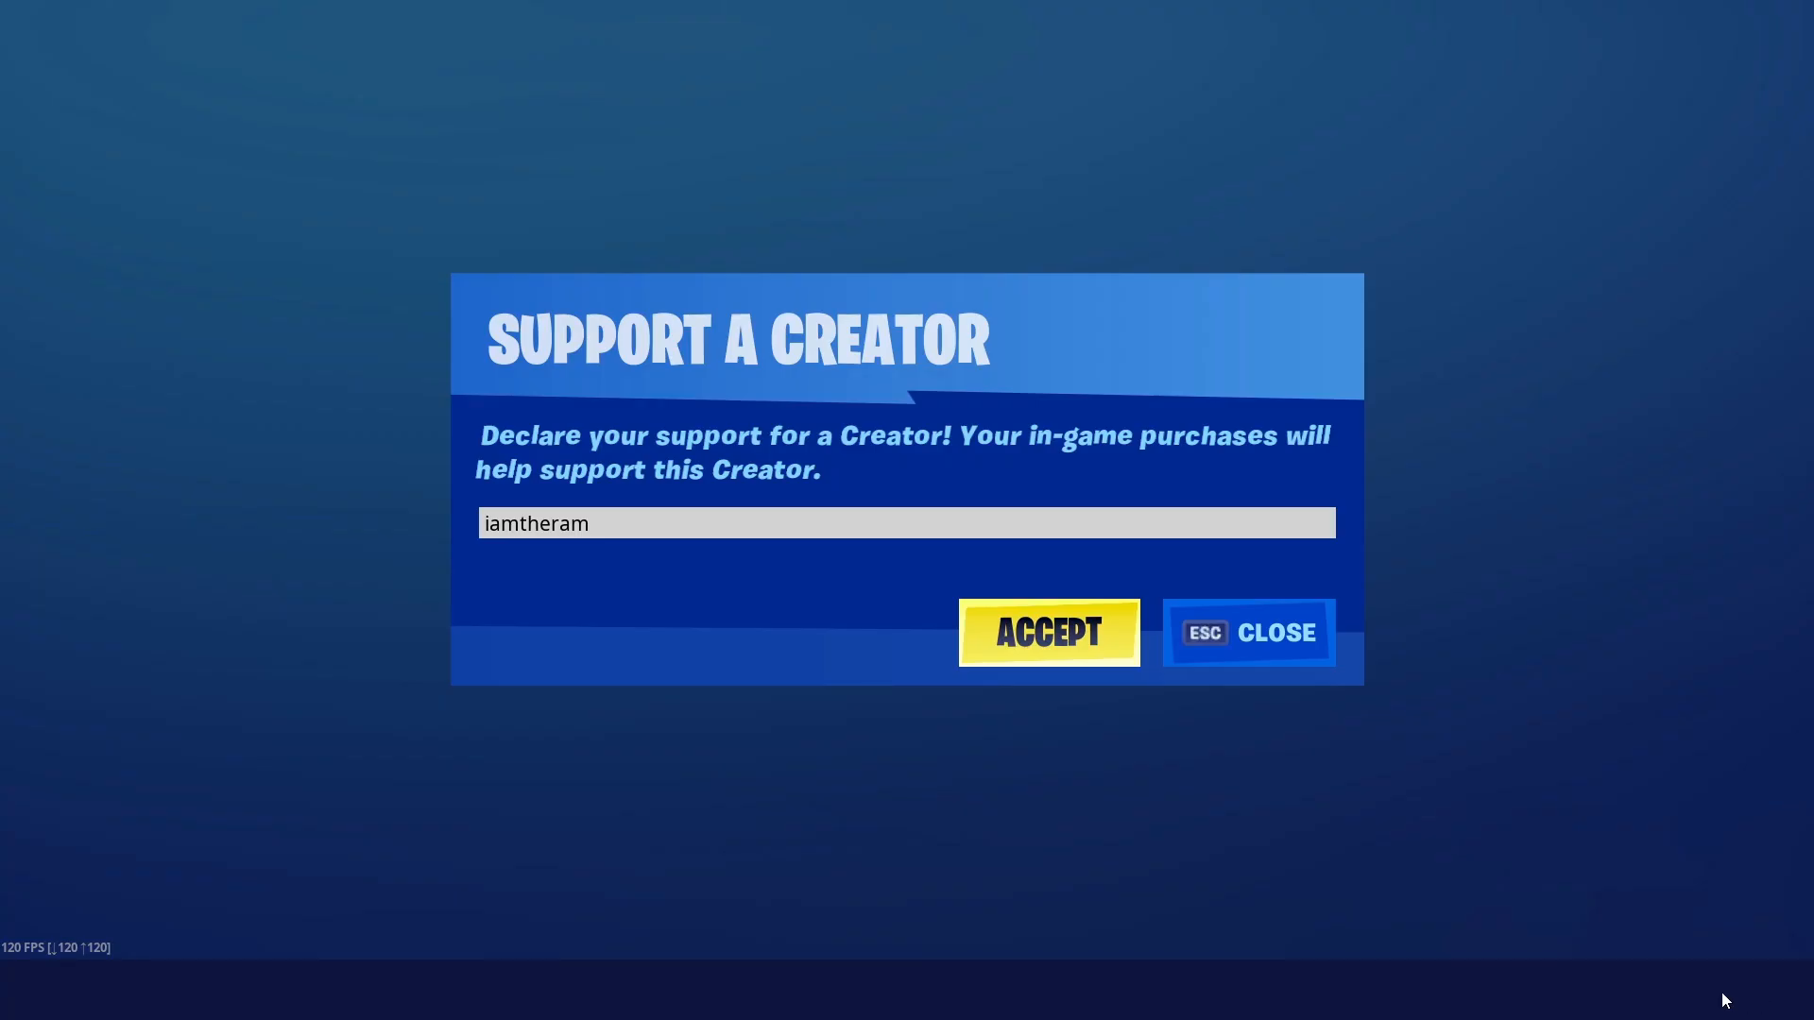
pyautogui.click(1084, 663)
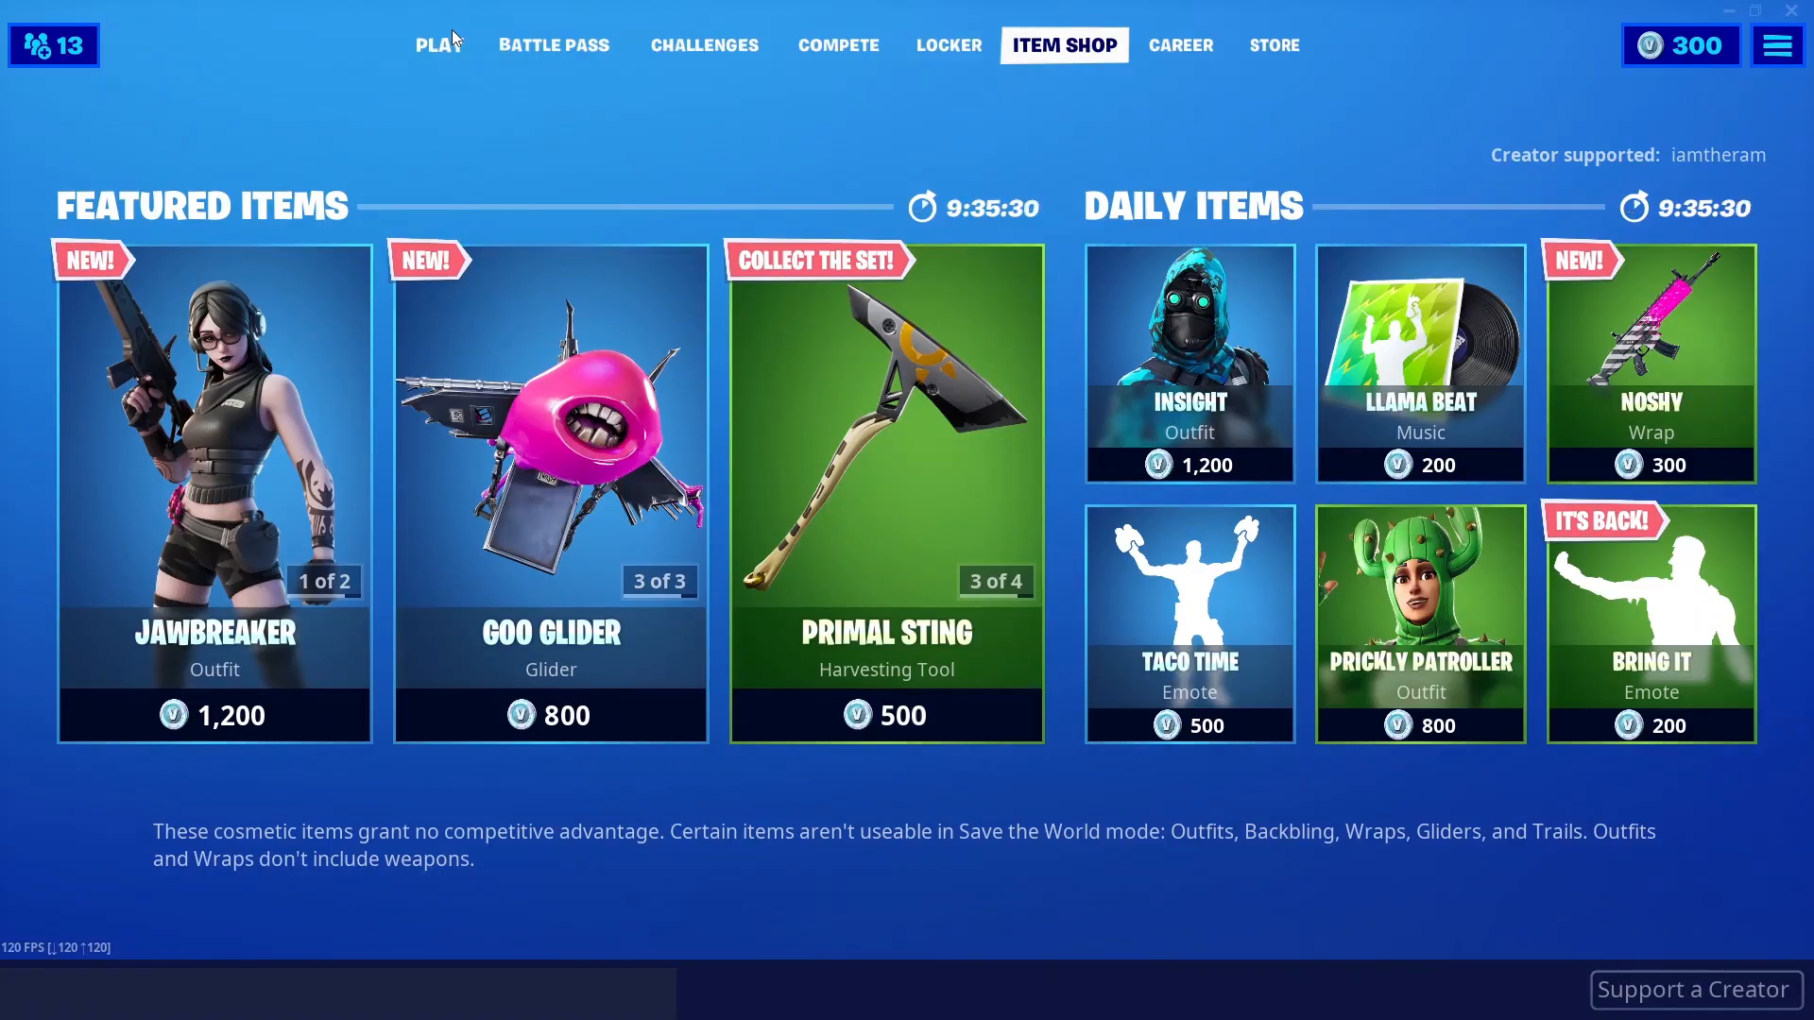
pyautogui.click(440, 44)
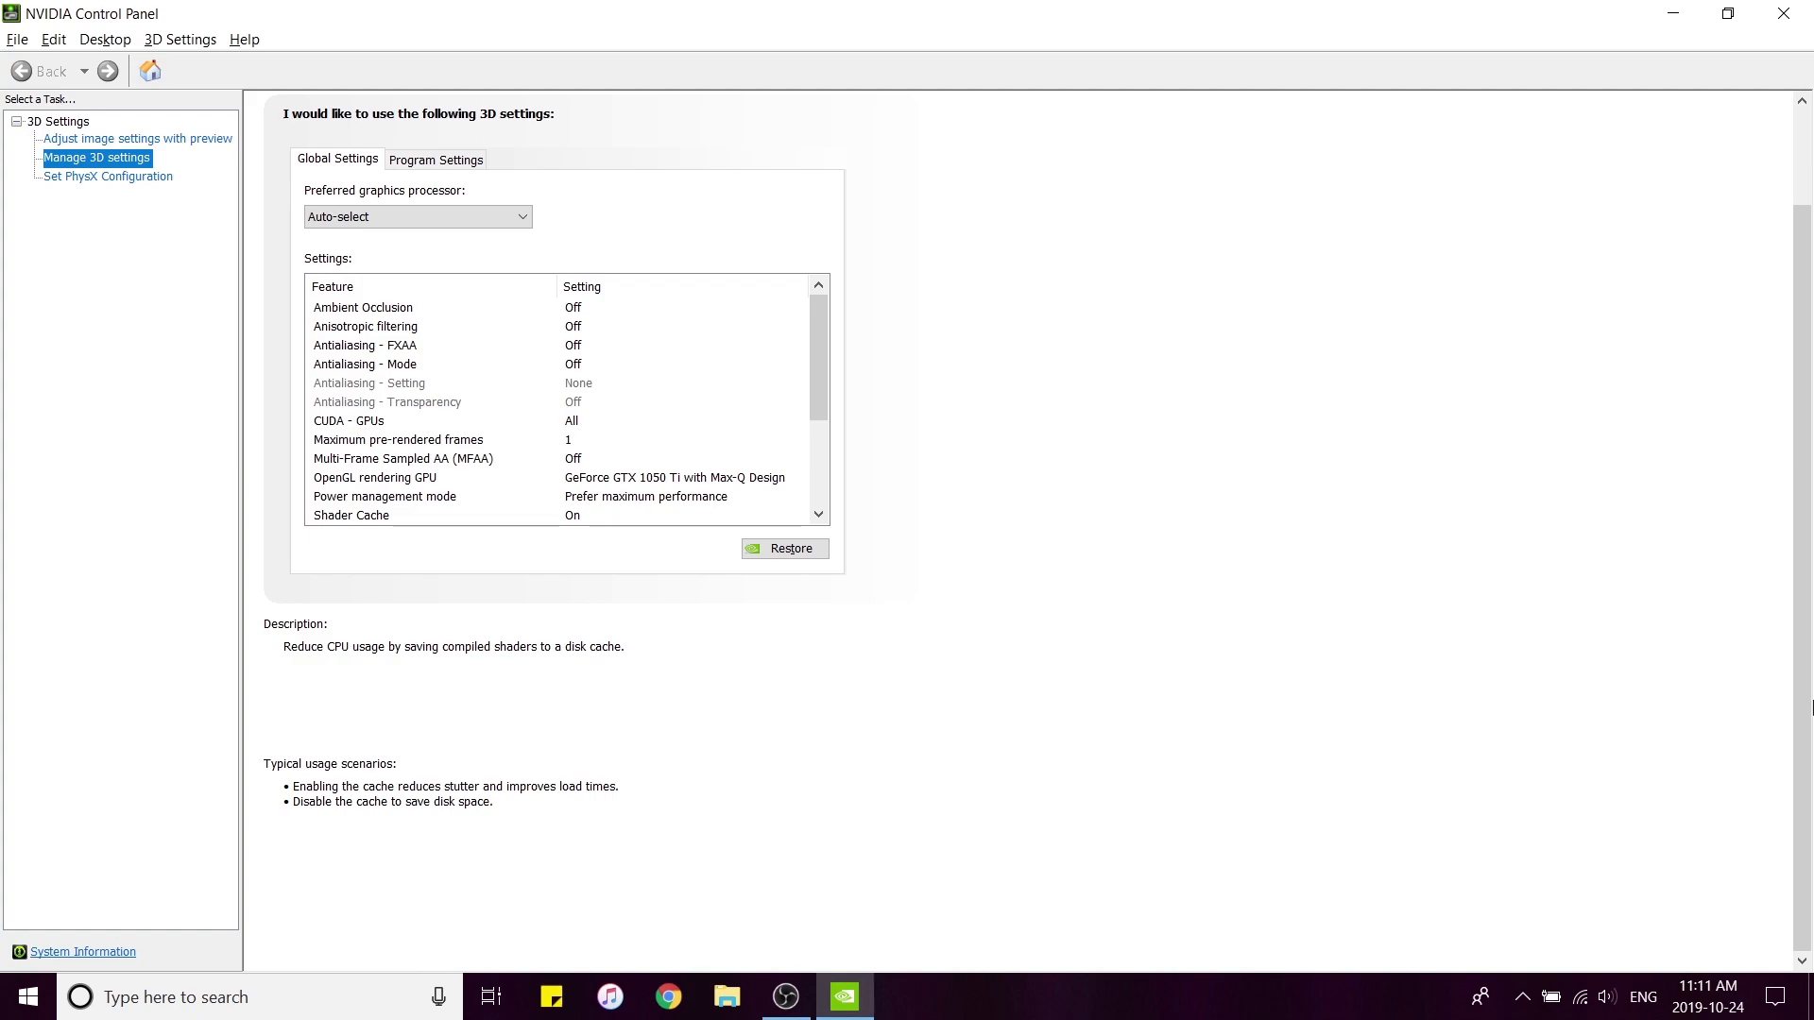
pyautogui.click(1533, 988)
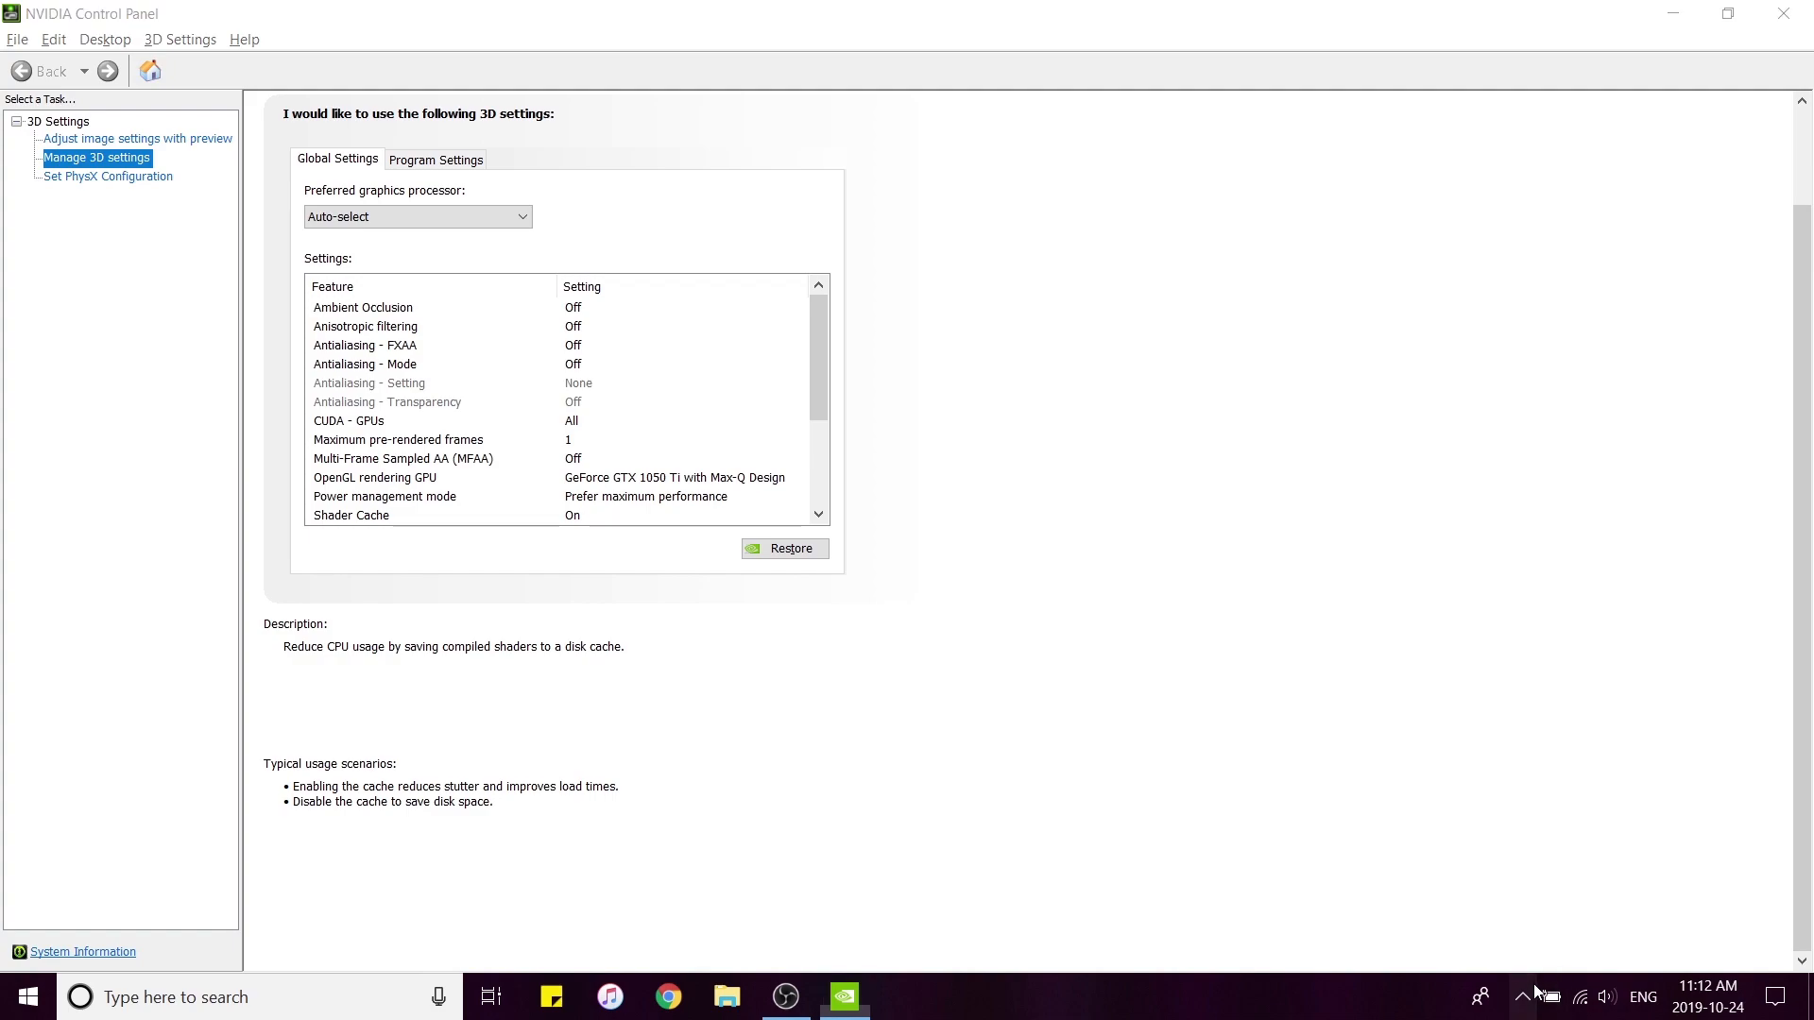
pyautogui.click(1506, 950)
pyautogui.click(1522, 987)
pyautogui.click(1511, 945)
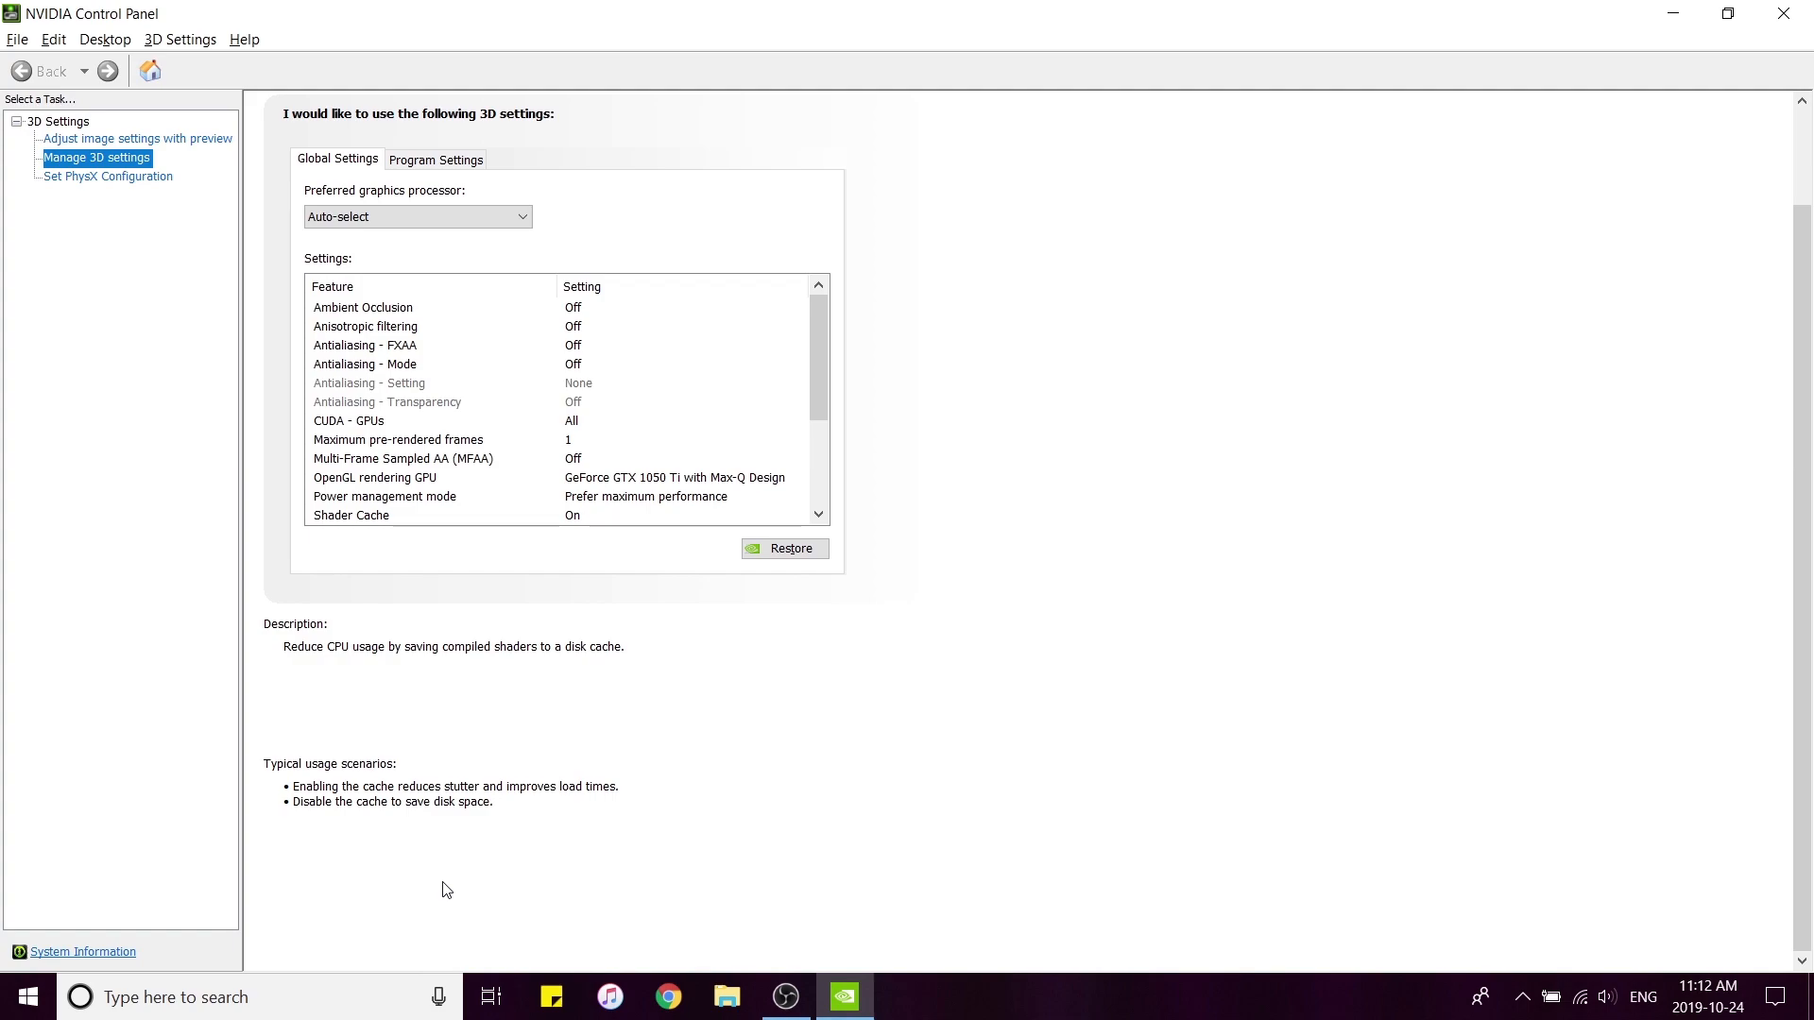
# Examine Fortnite's program-specific 3D settings in NVIDIA Control Panel and the list of programs that can be added.
pyautogui.click(435, 158)
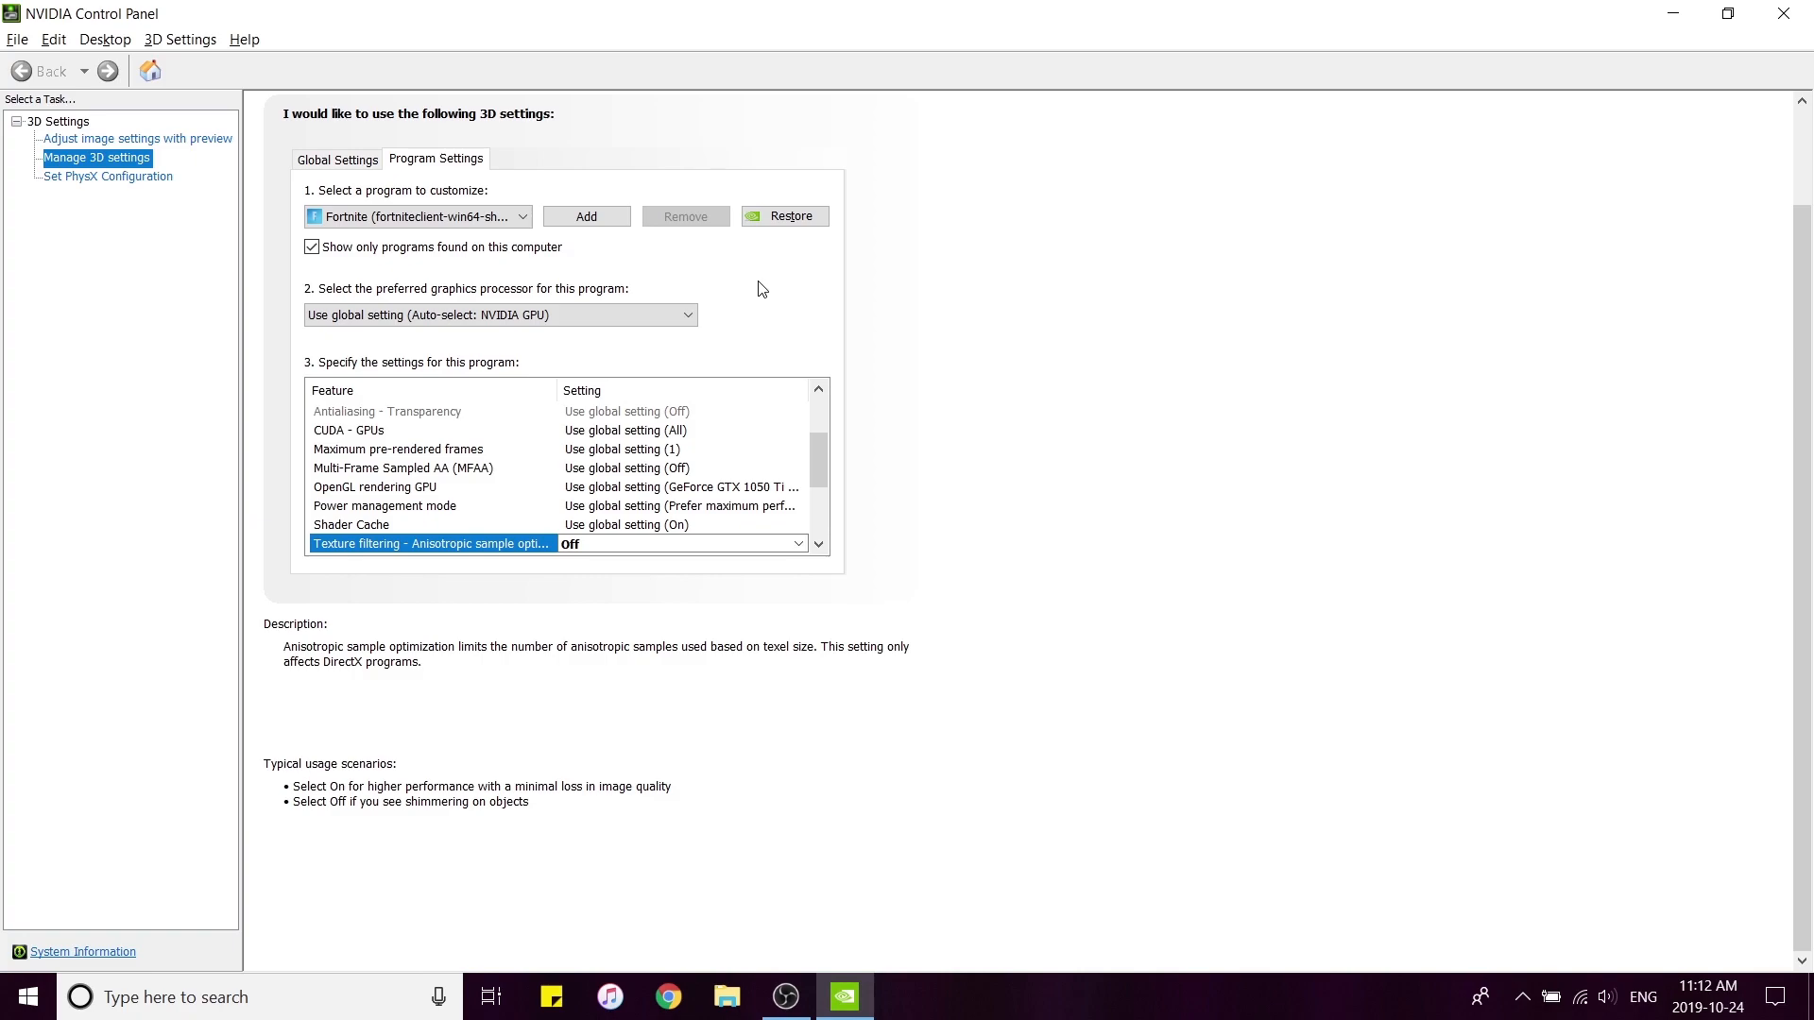
pyautogui.click(587, 216)
pyautogui.scroll(-3, 855, 468)
pyautogui.scroll(-3, 898, 520)
pyautogui.scroll(10, 922, 539)
pyautogui.scroll(-1, 746, 586)
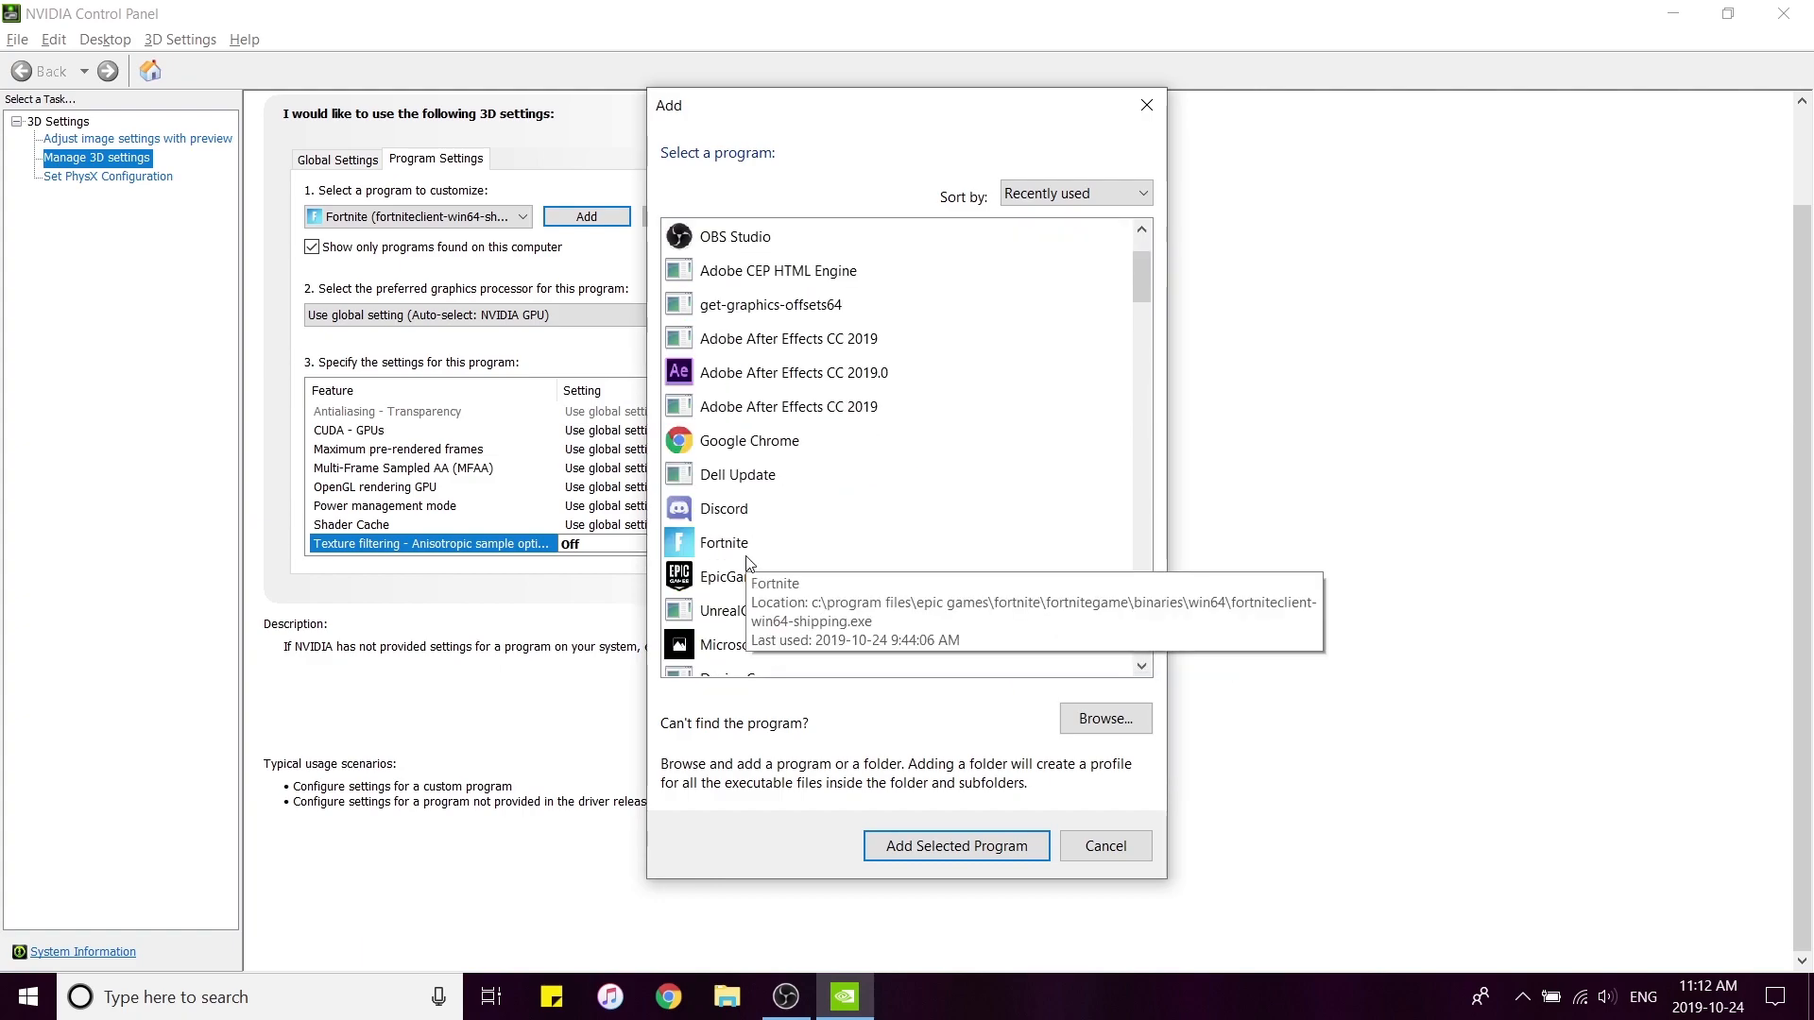
pyautogui.click(1110, 720)
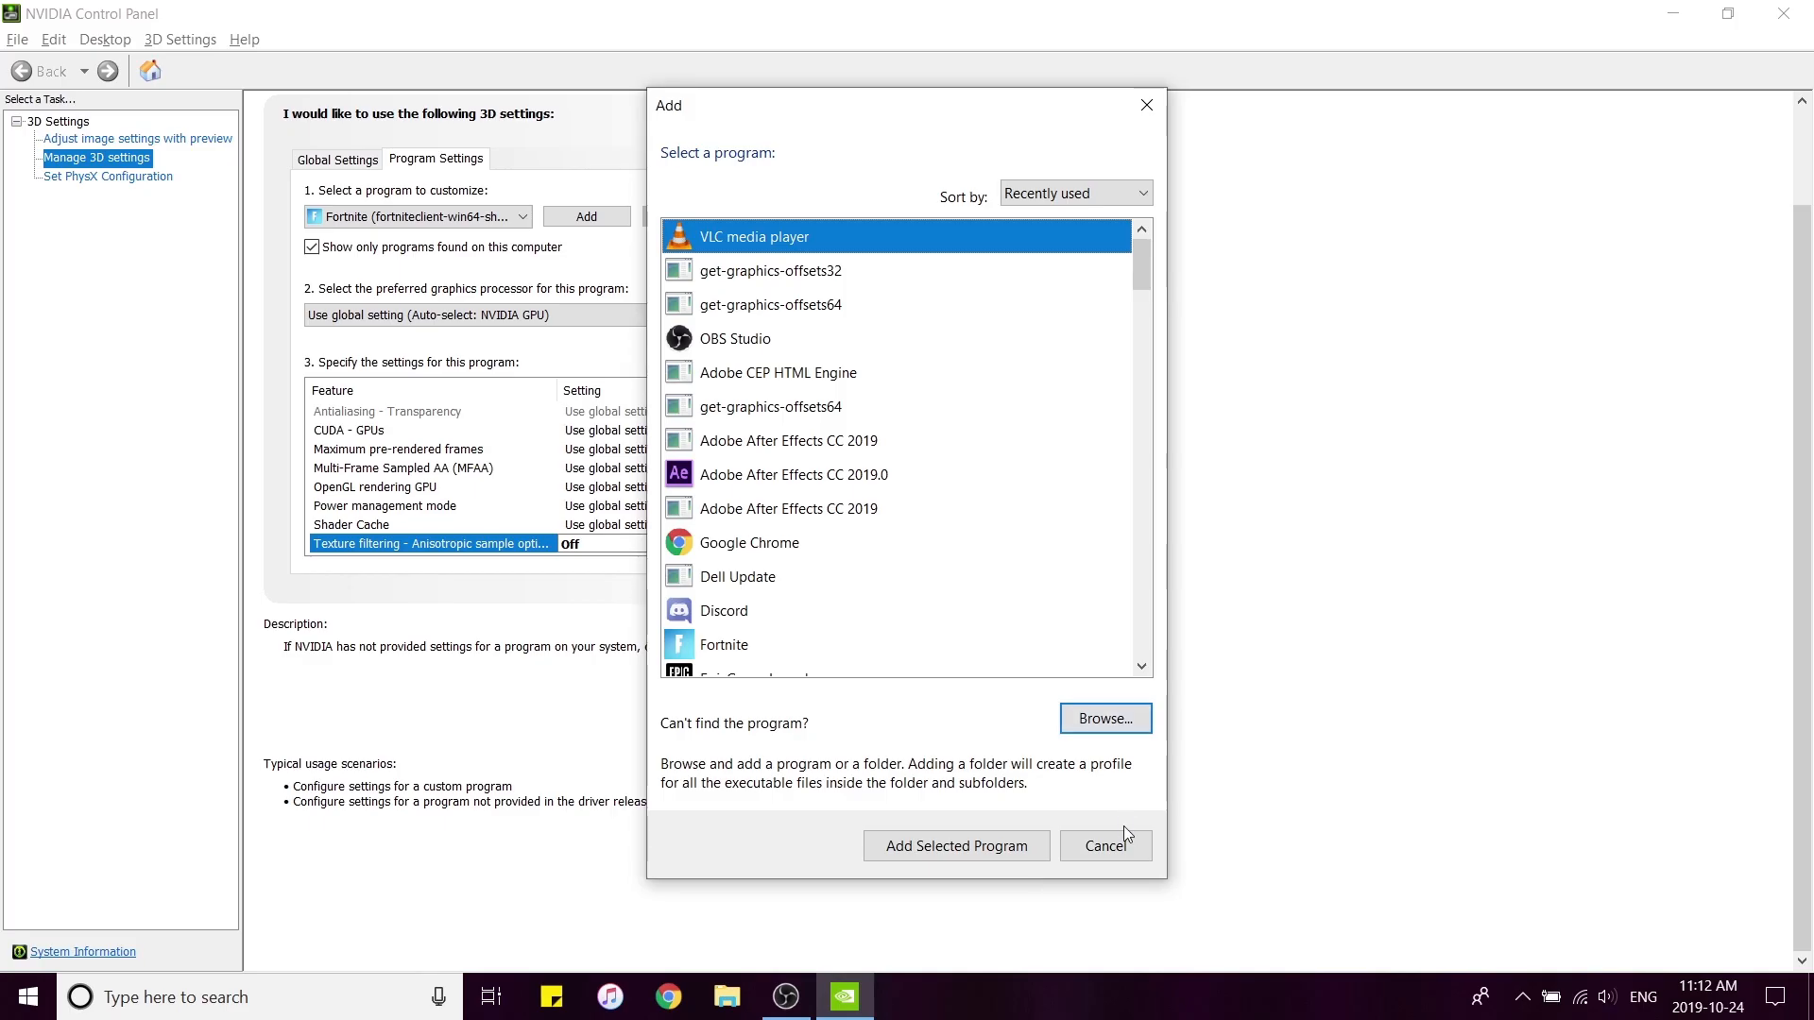
pyautogui.click(1105, 844)
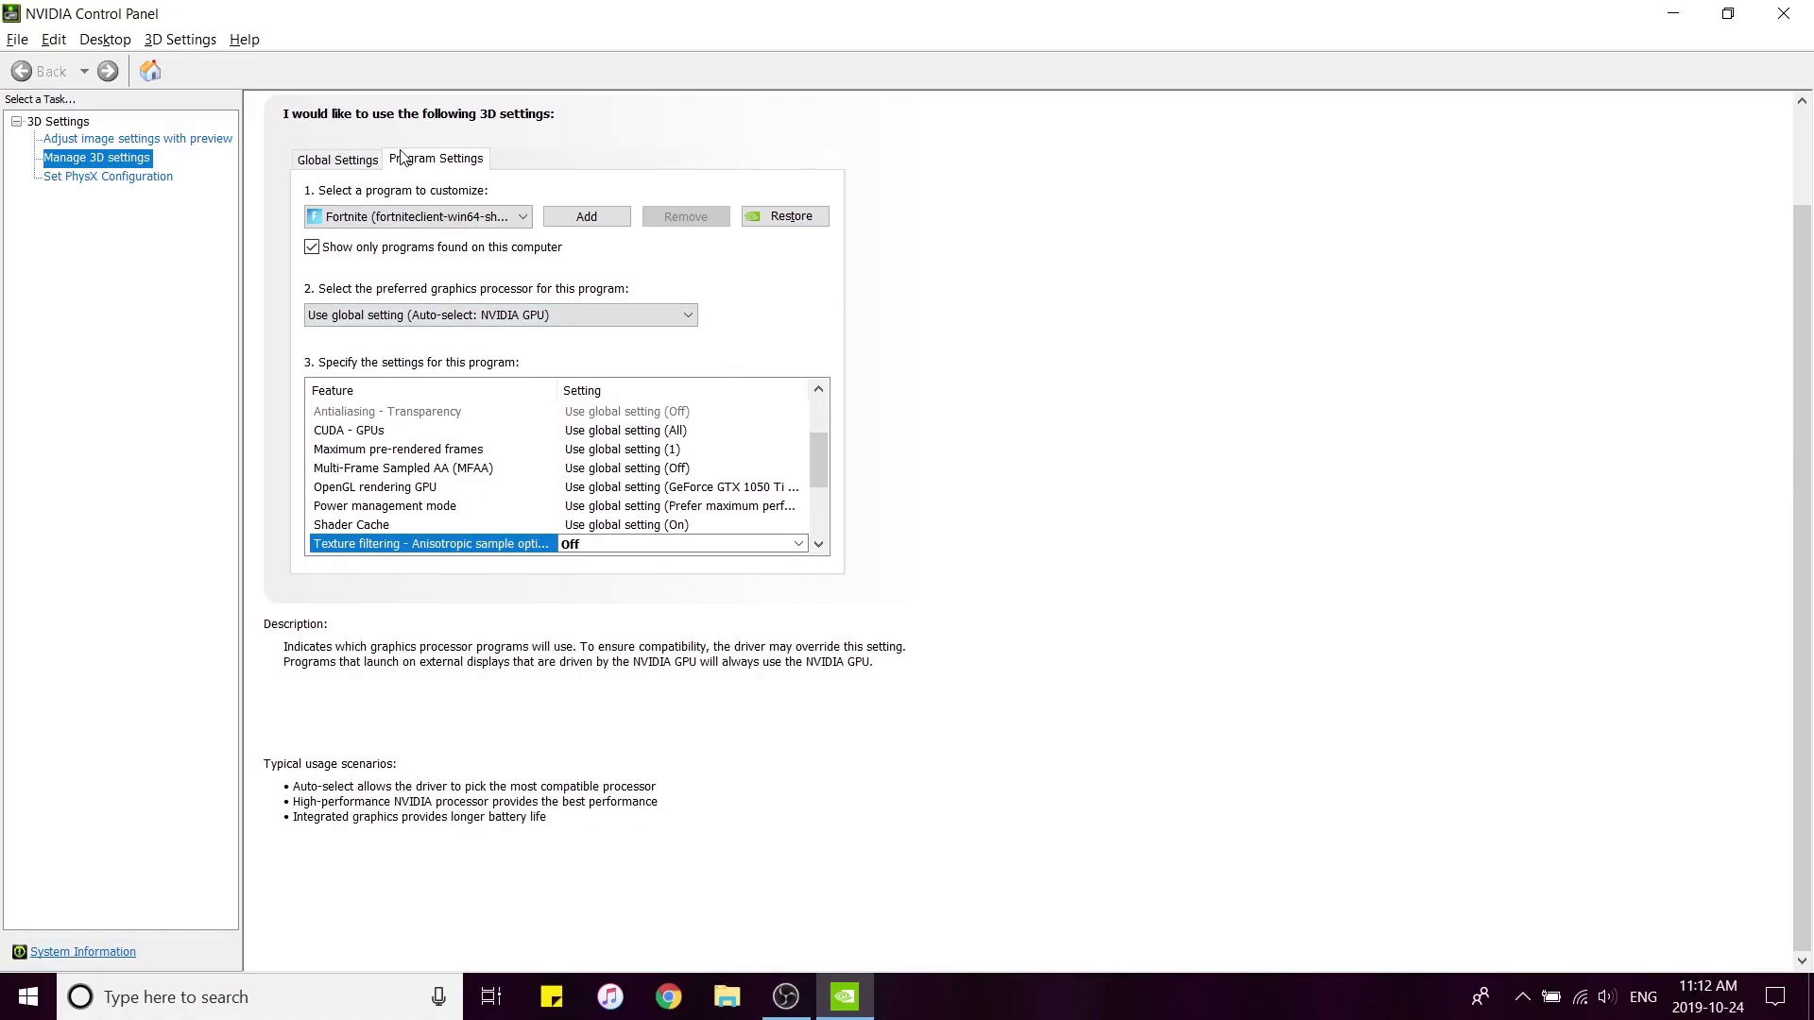
pyautogui.scroll(-1, 570, 413)
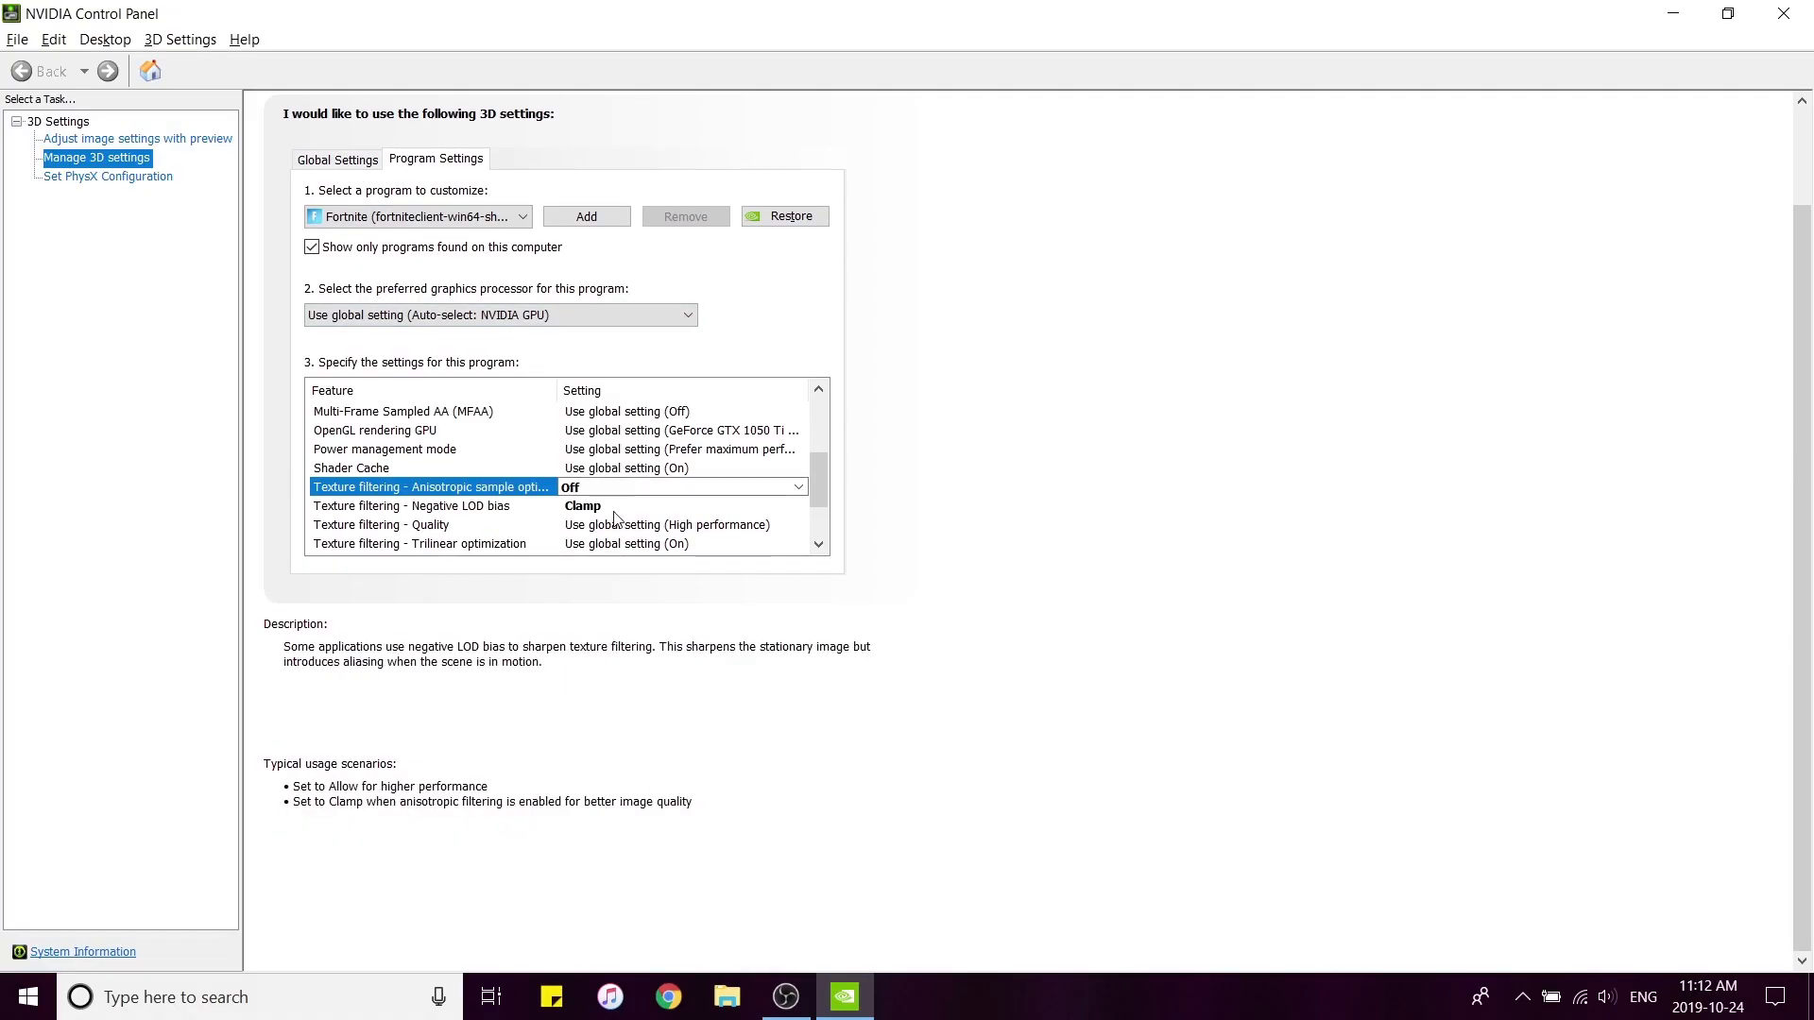
# Review the Ambient Occlusion, Anisotropic filtering, Antialiasing - FXAA and Antialiasing - Mode options in the global 3D settings.
pyautogui.click(338, 162)
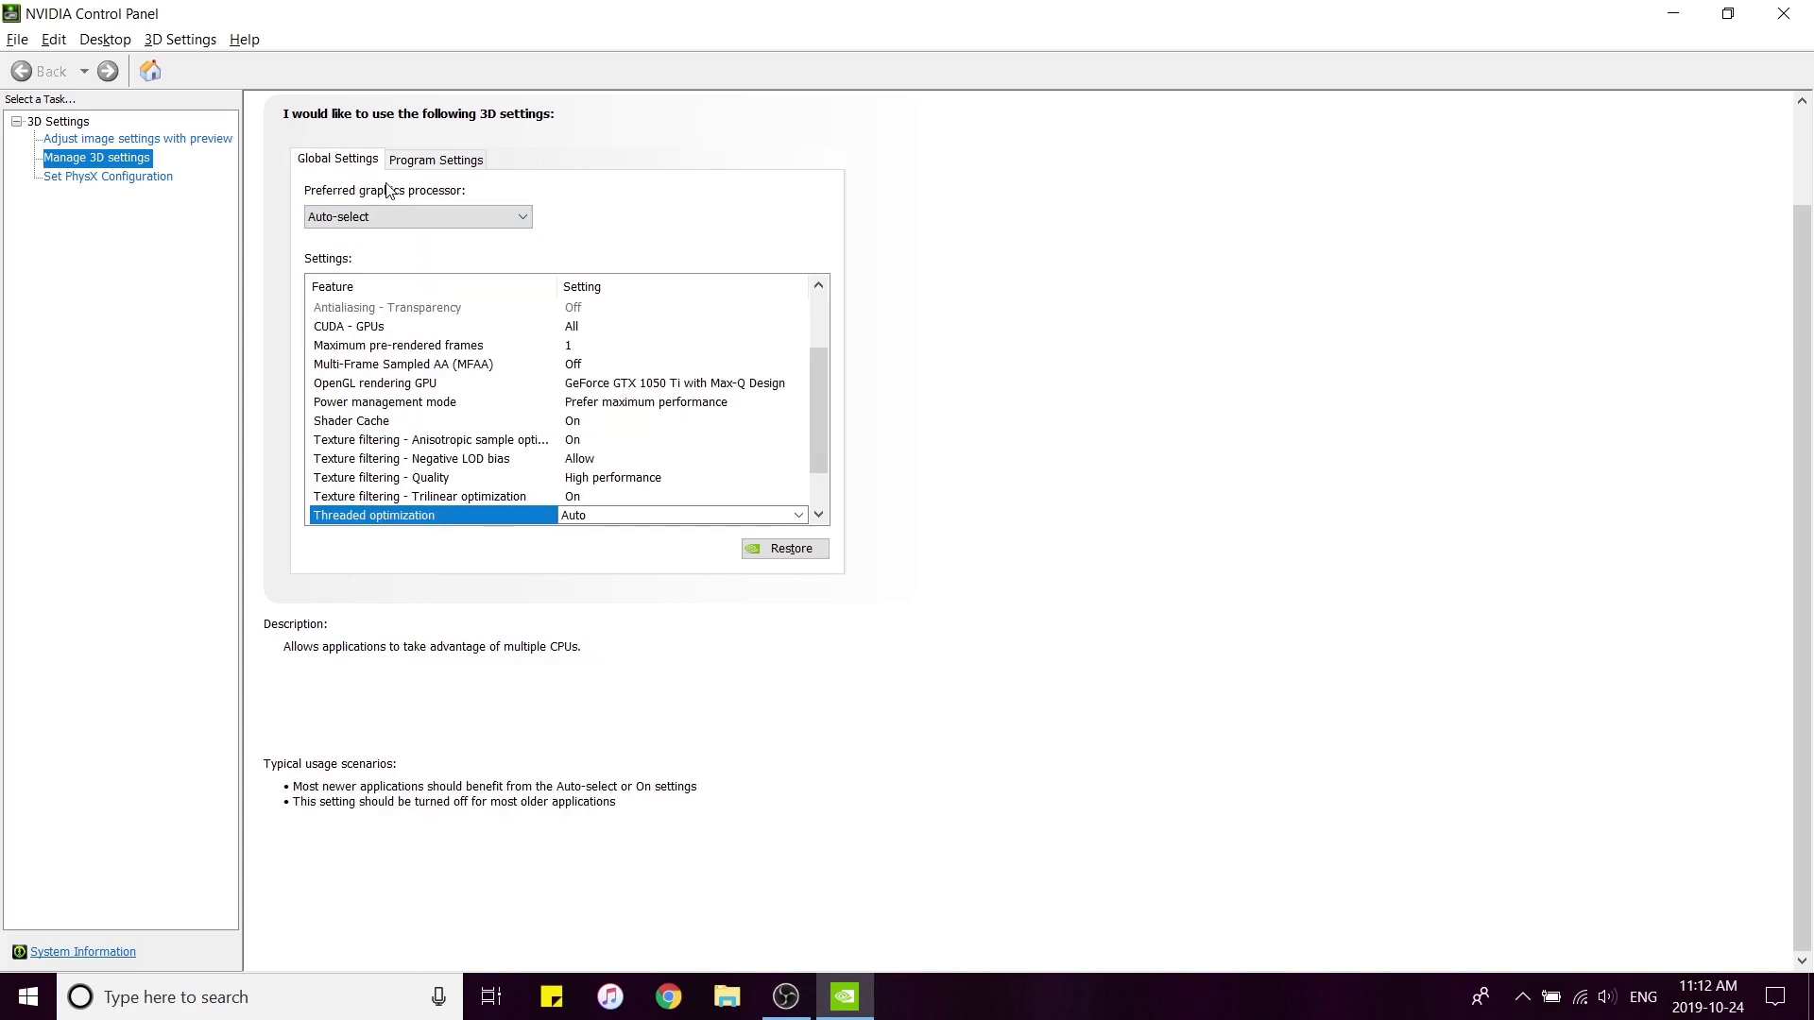
pyautogui.scroll(2, 547, 405)
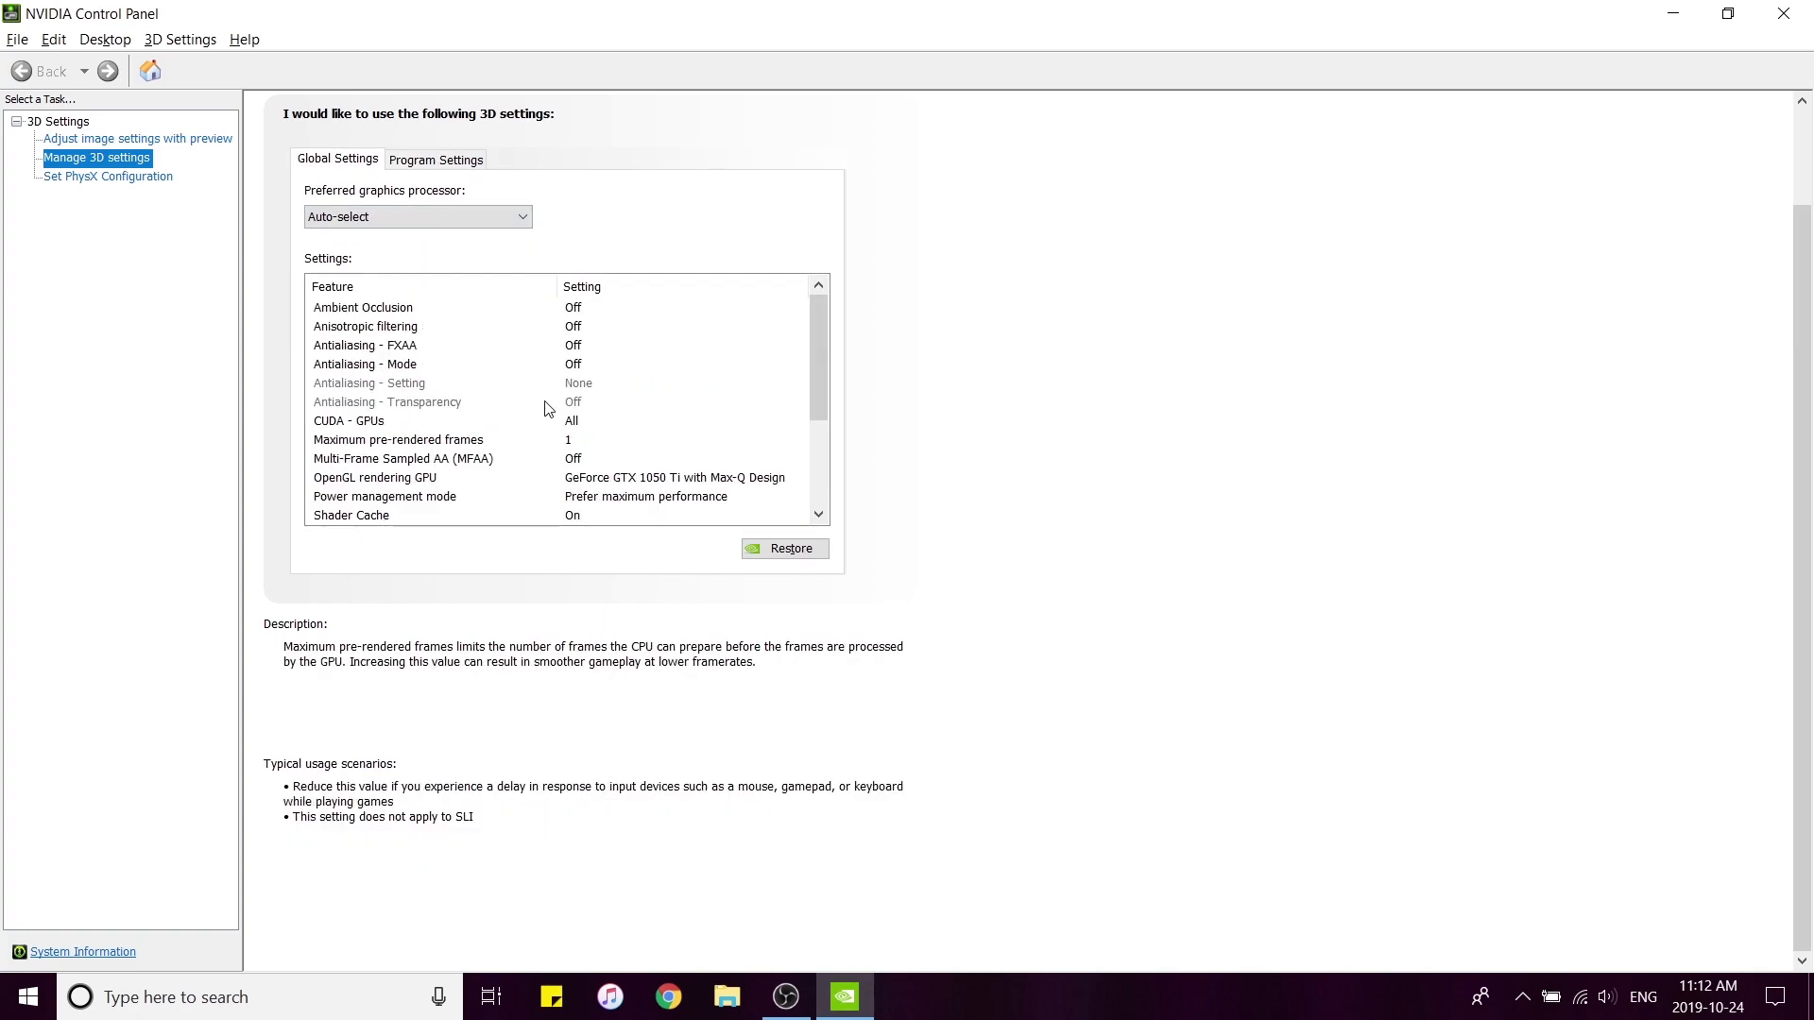
pyautogui.click(406, 314)
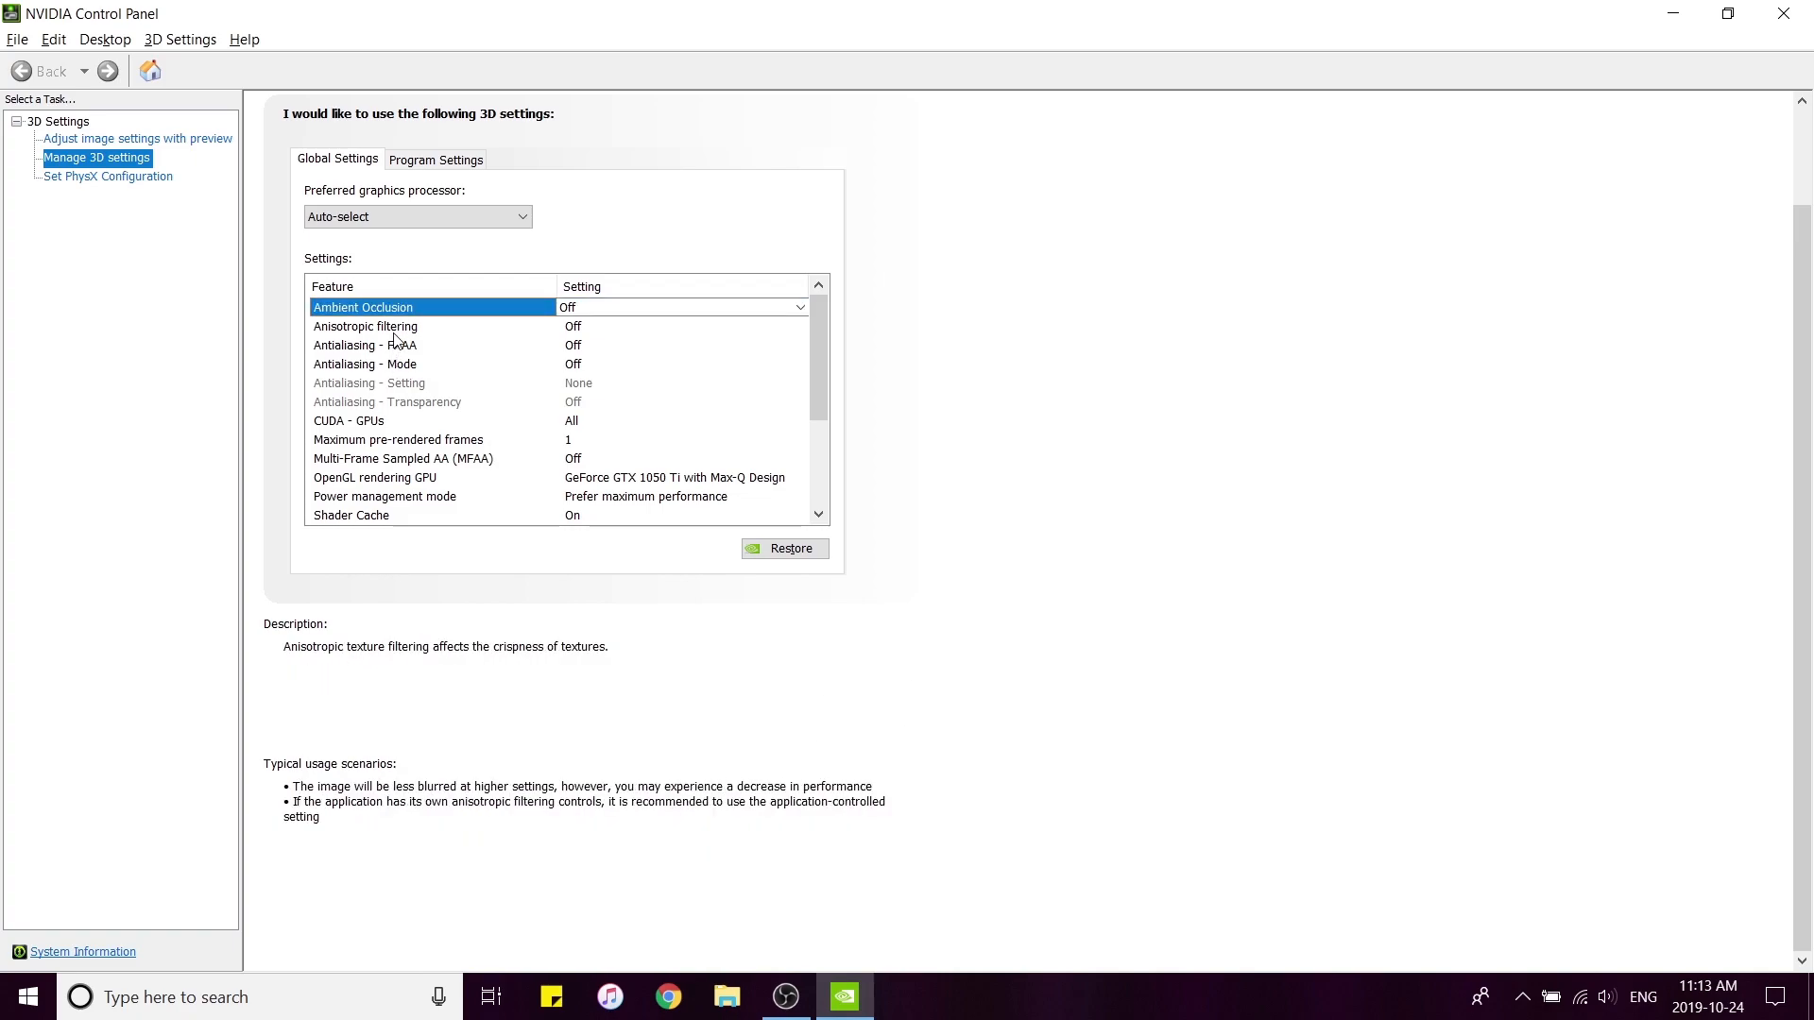
pyautogui.click(393, 327)
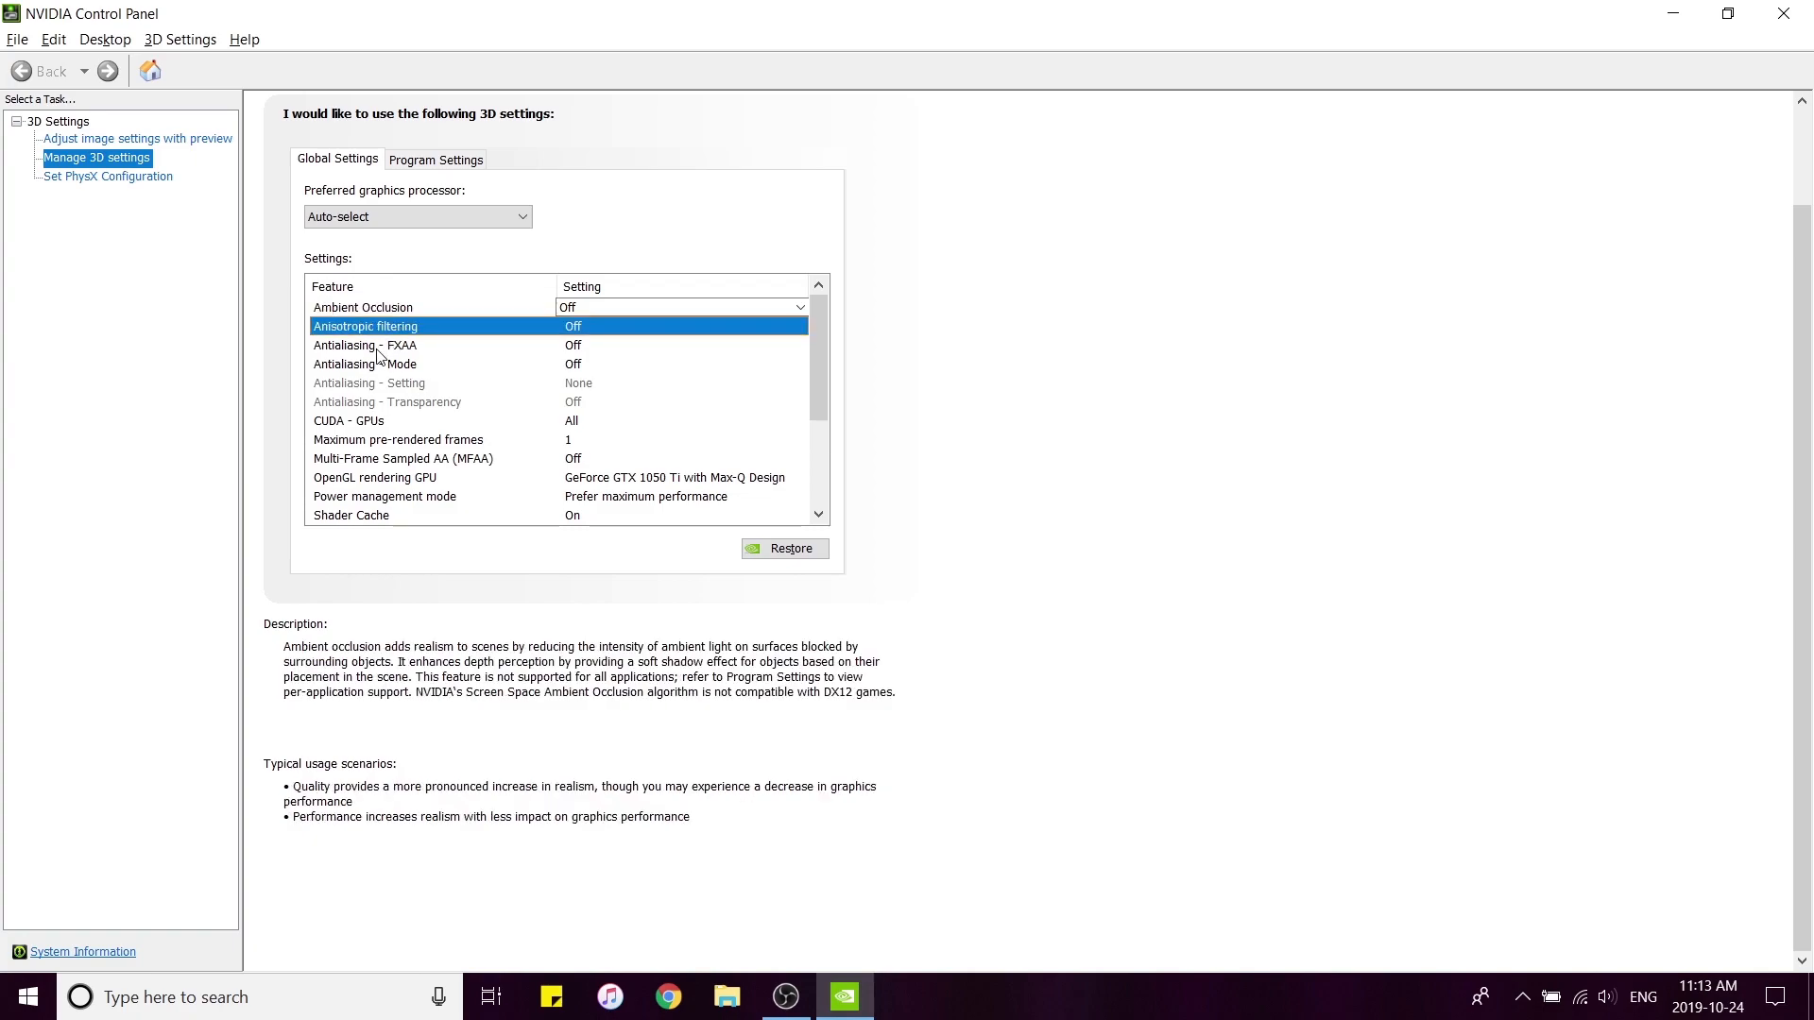
pyautogui.click(626, 312)
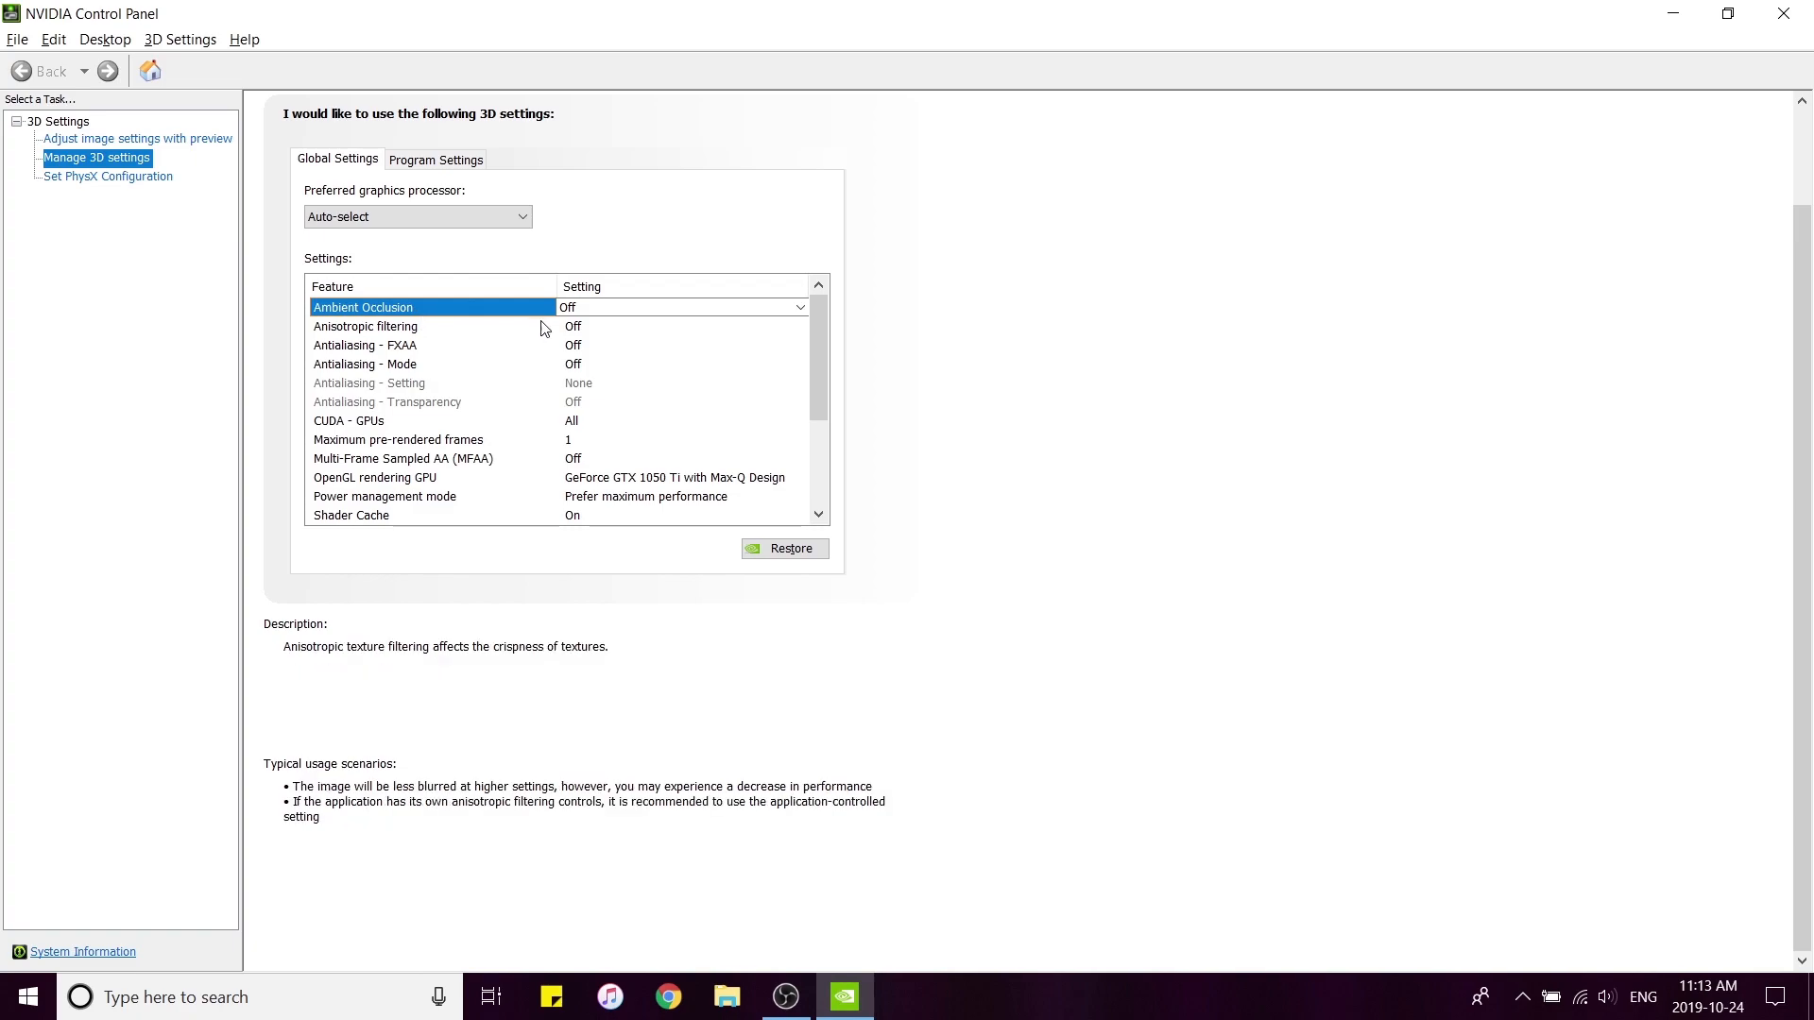
pyautogui.click(391, 328)
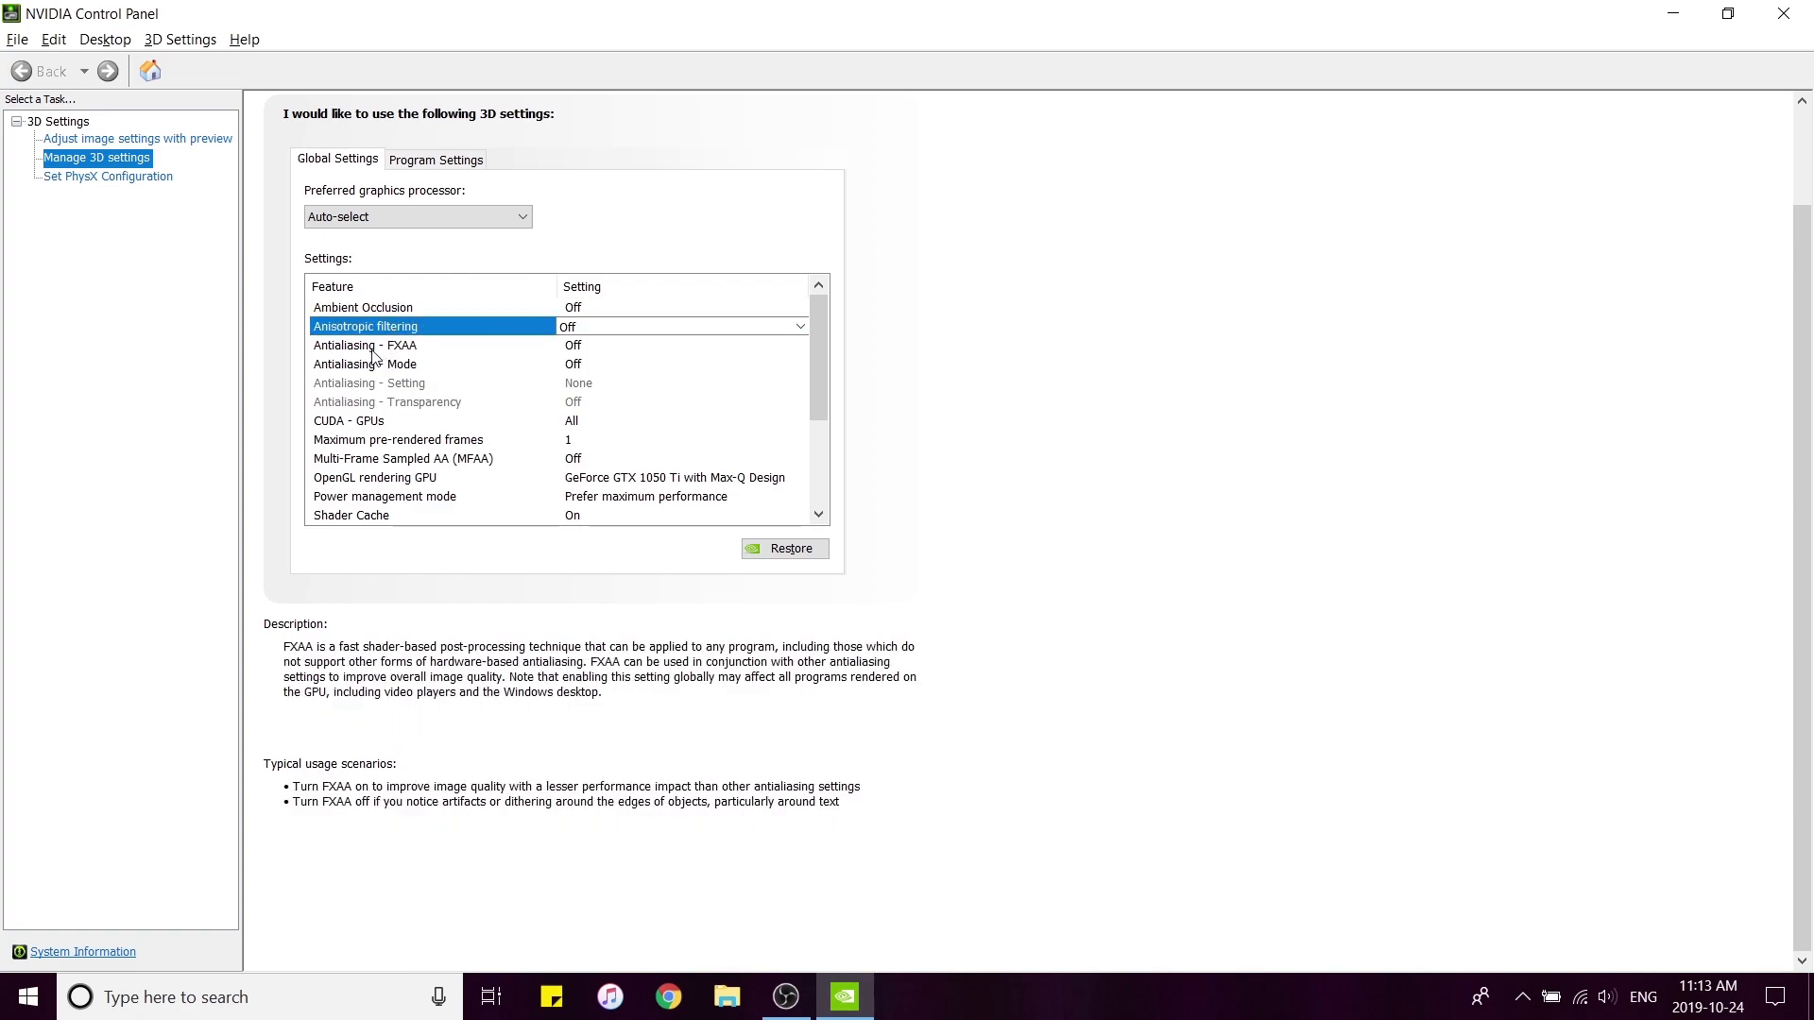
pyautogui.click(376, 347)
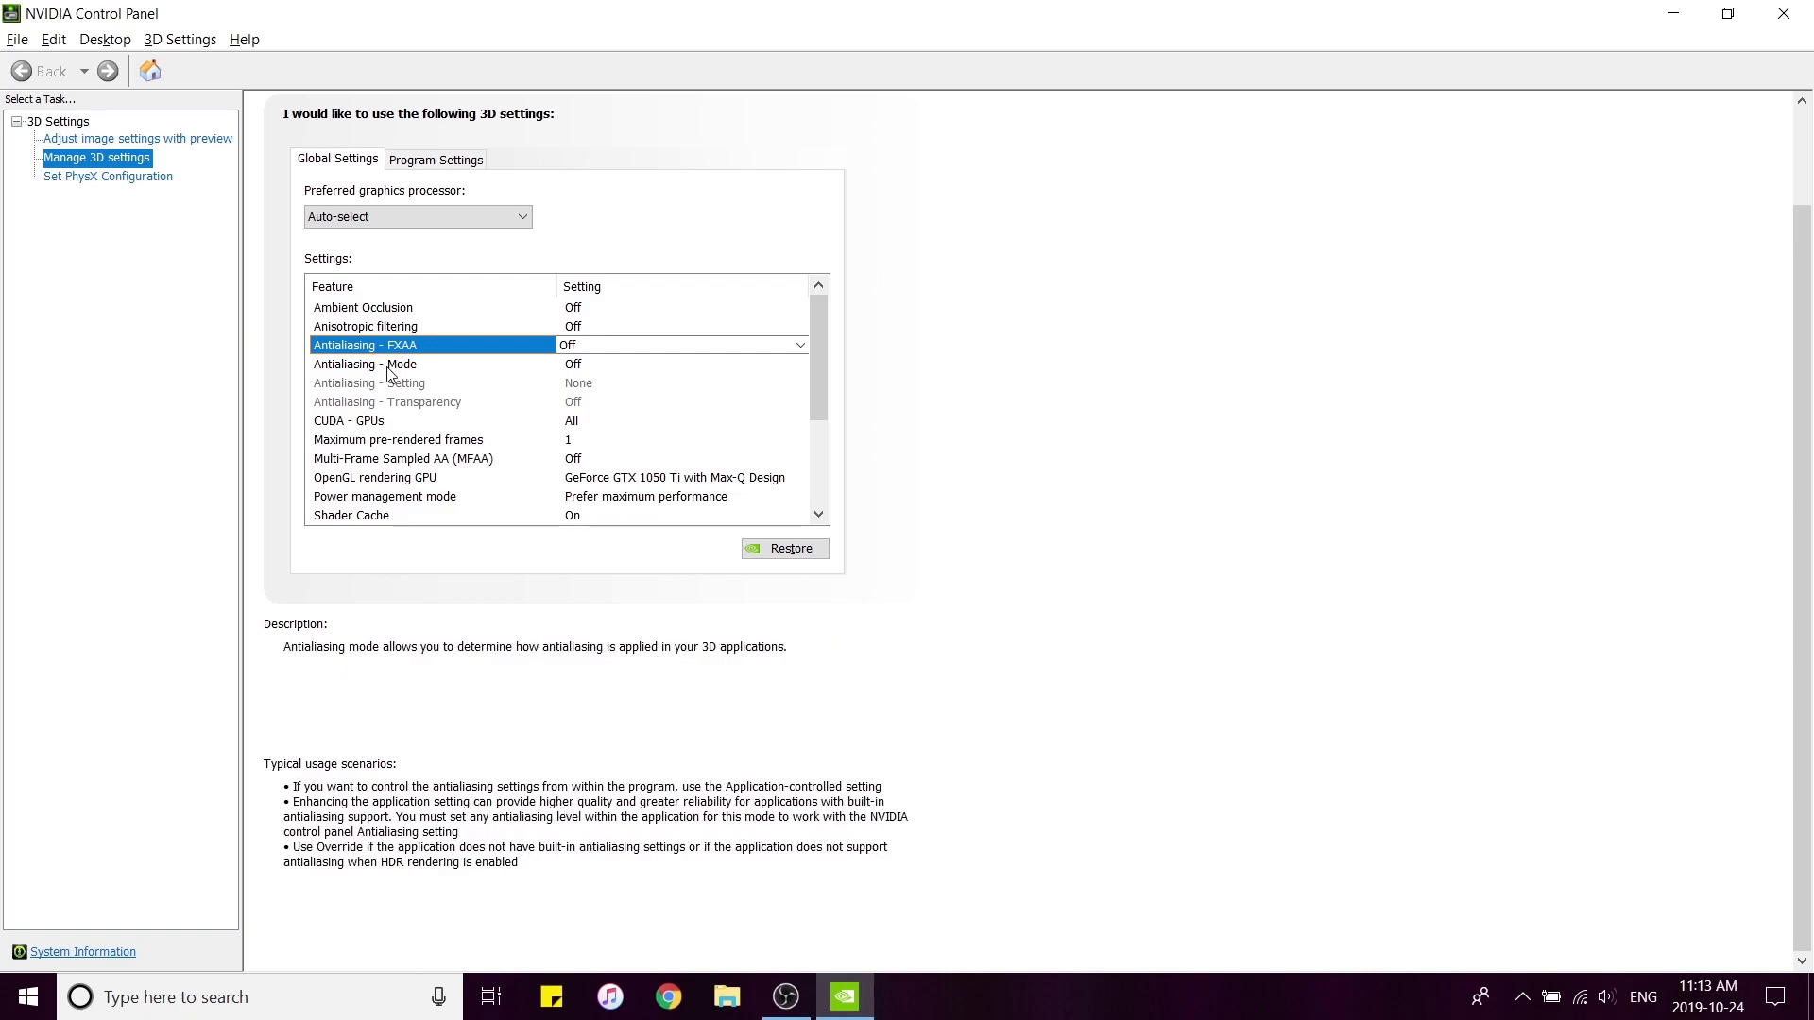
pyautogui.click(388, 368)
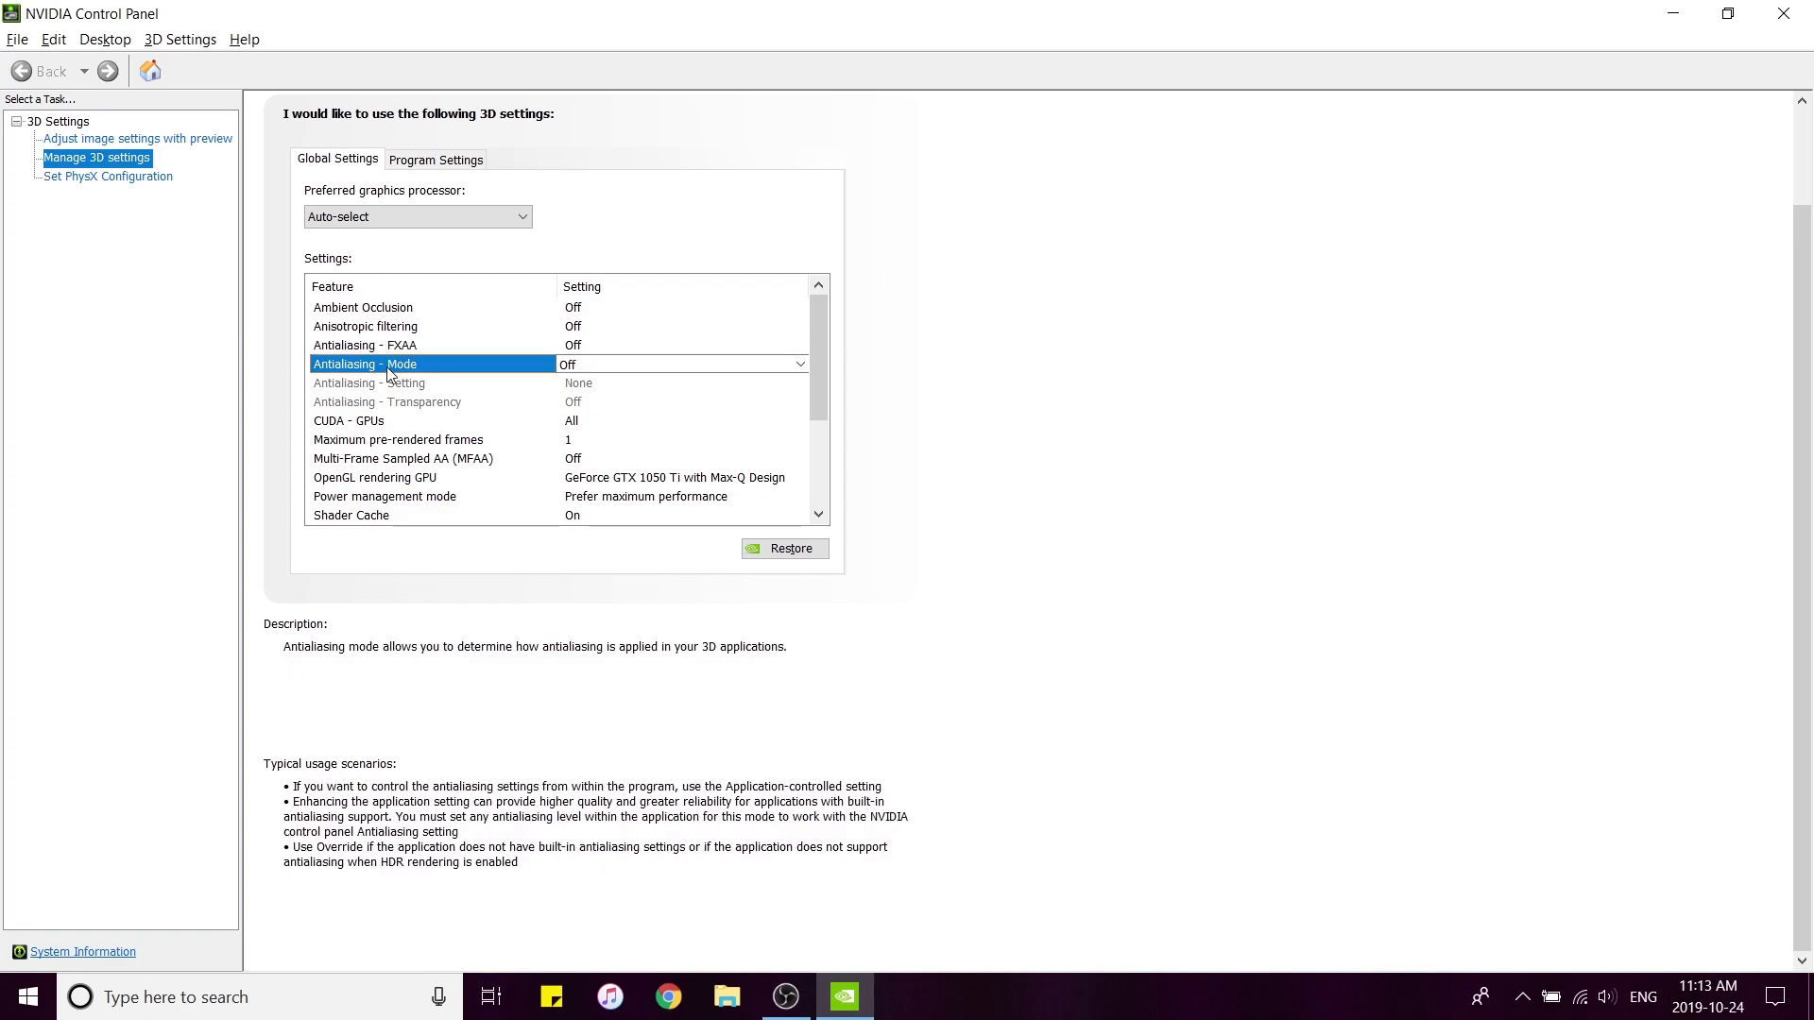
# Check the CUDA GPU selection, Maximum pre-rendered frames and Multi-Frame Sampled AA (MFAA) in the global 3D settings.
pyautogui.click(527, 424)
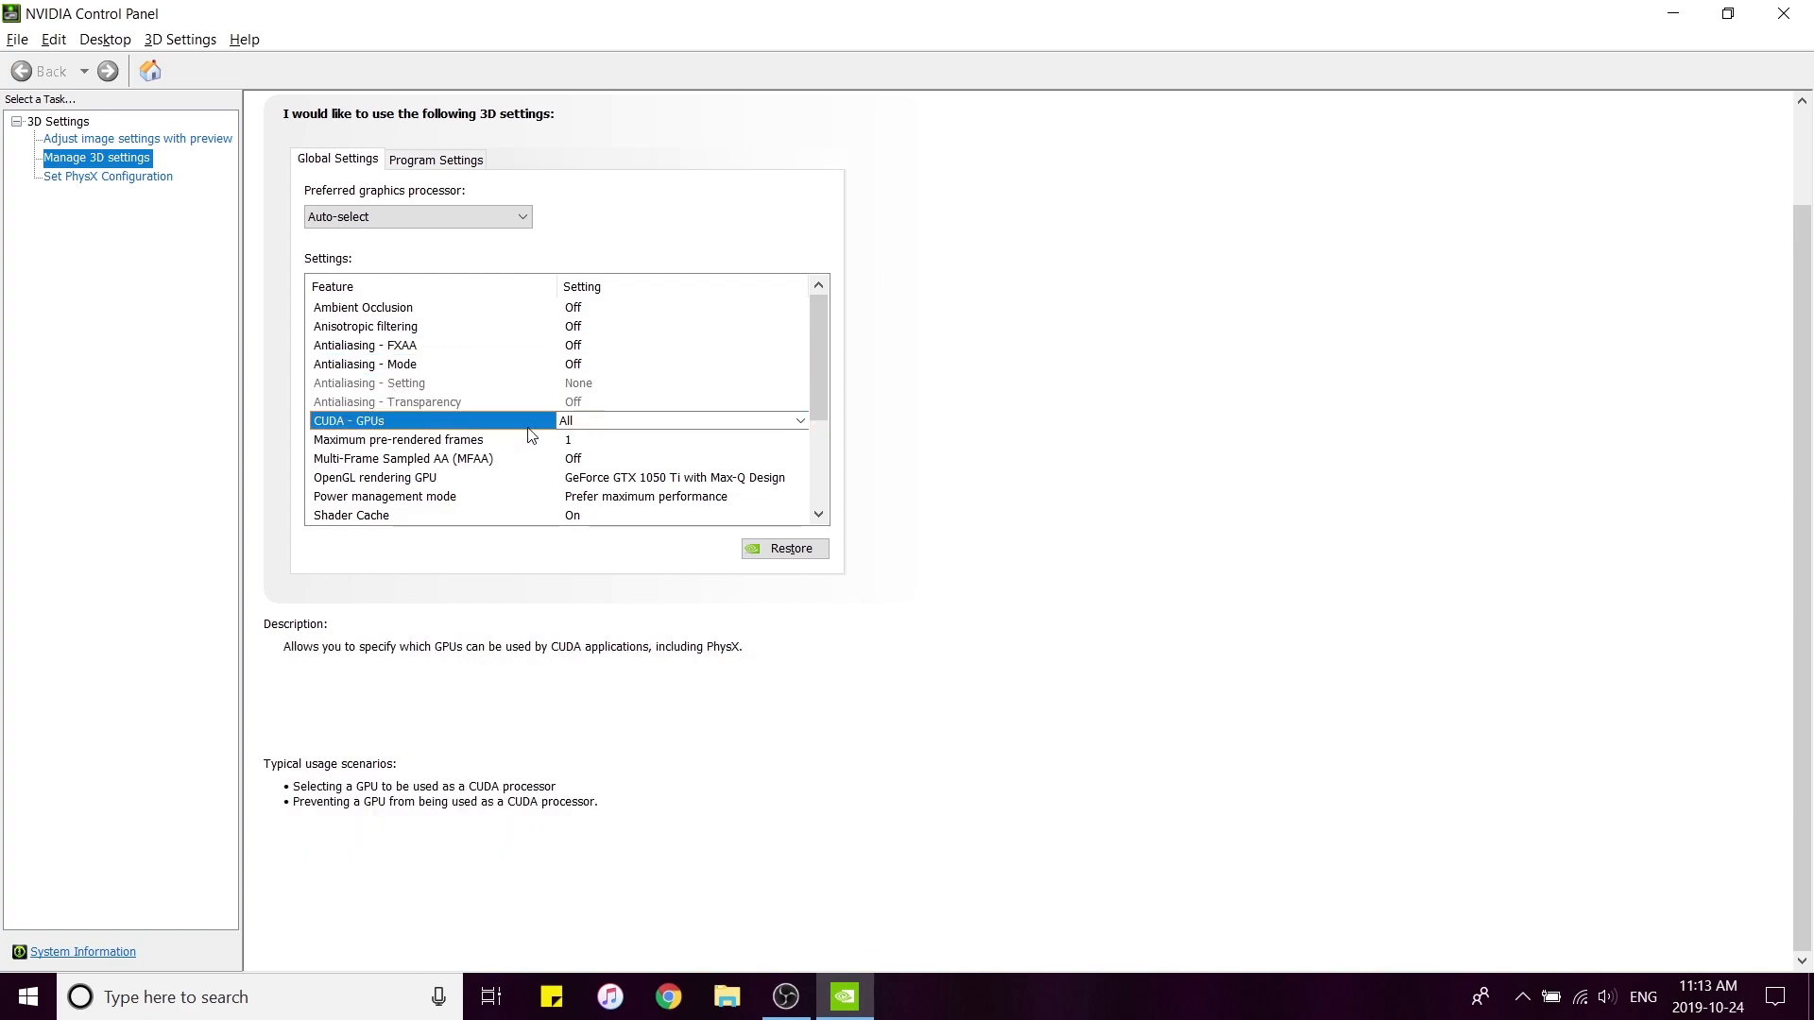
pyautogui.click(587, 425)
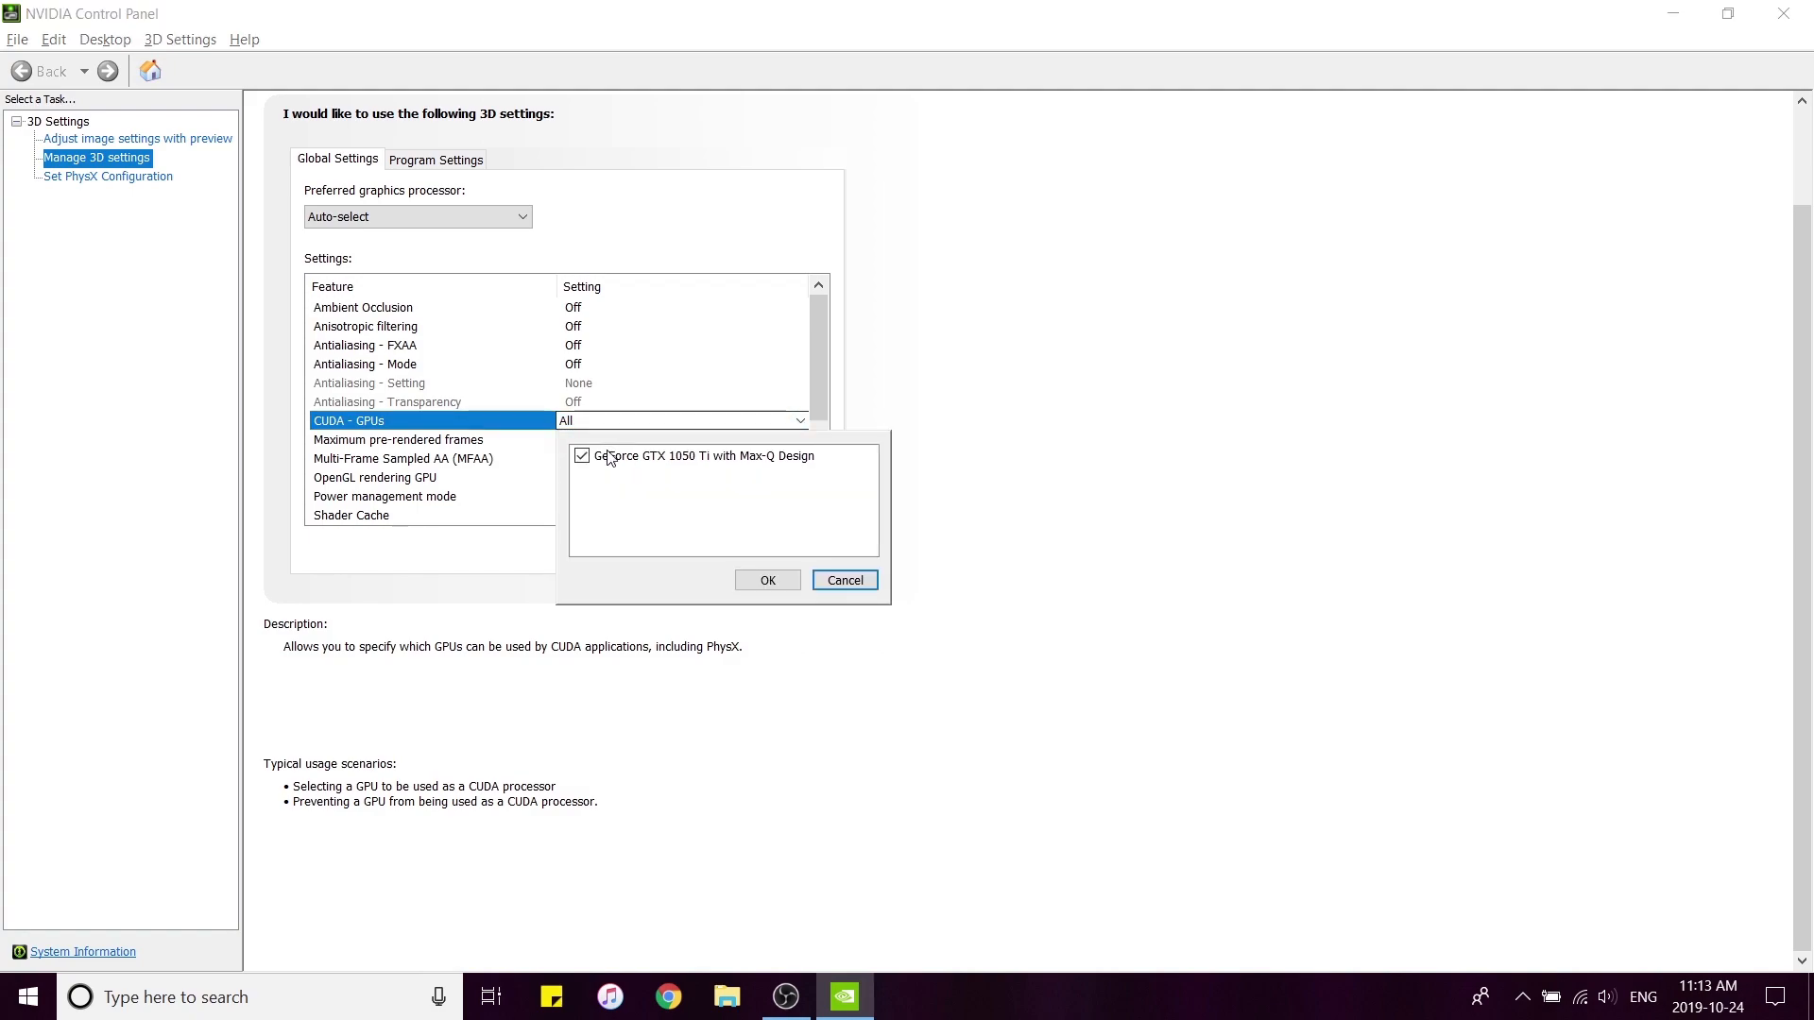
pyautogui.click(844, 580)
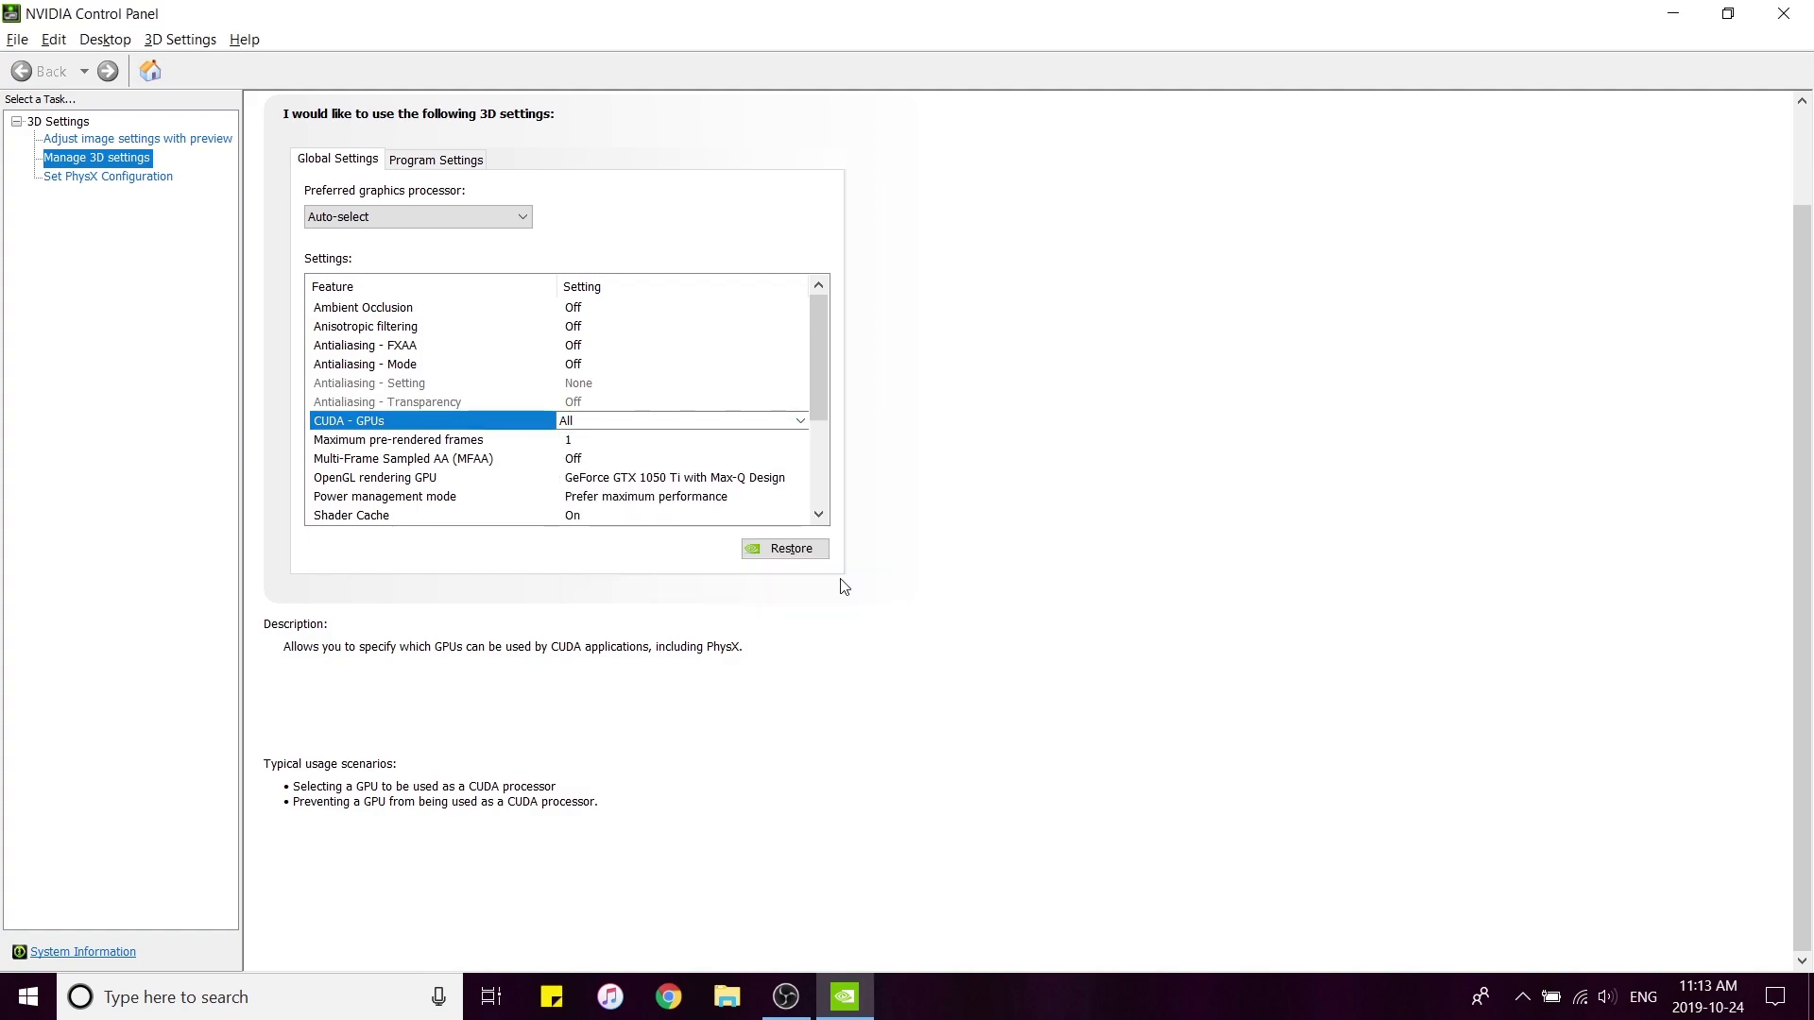
pyautogui.click(455, 442)
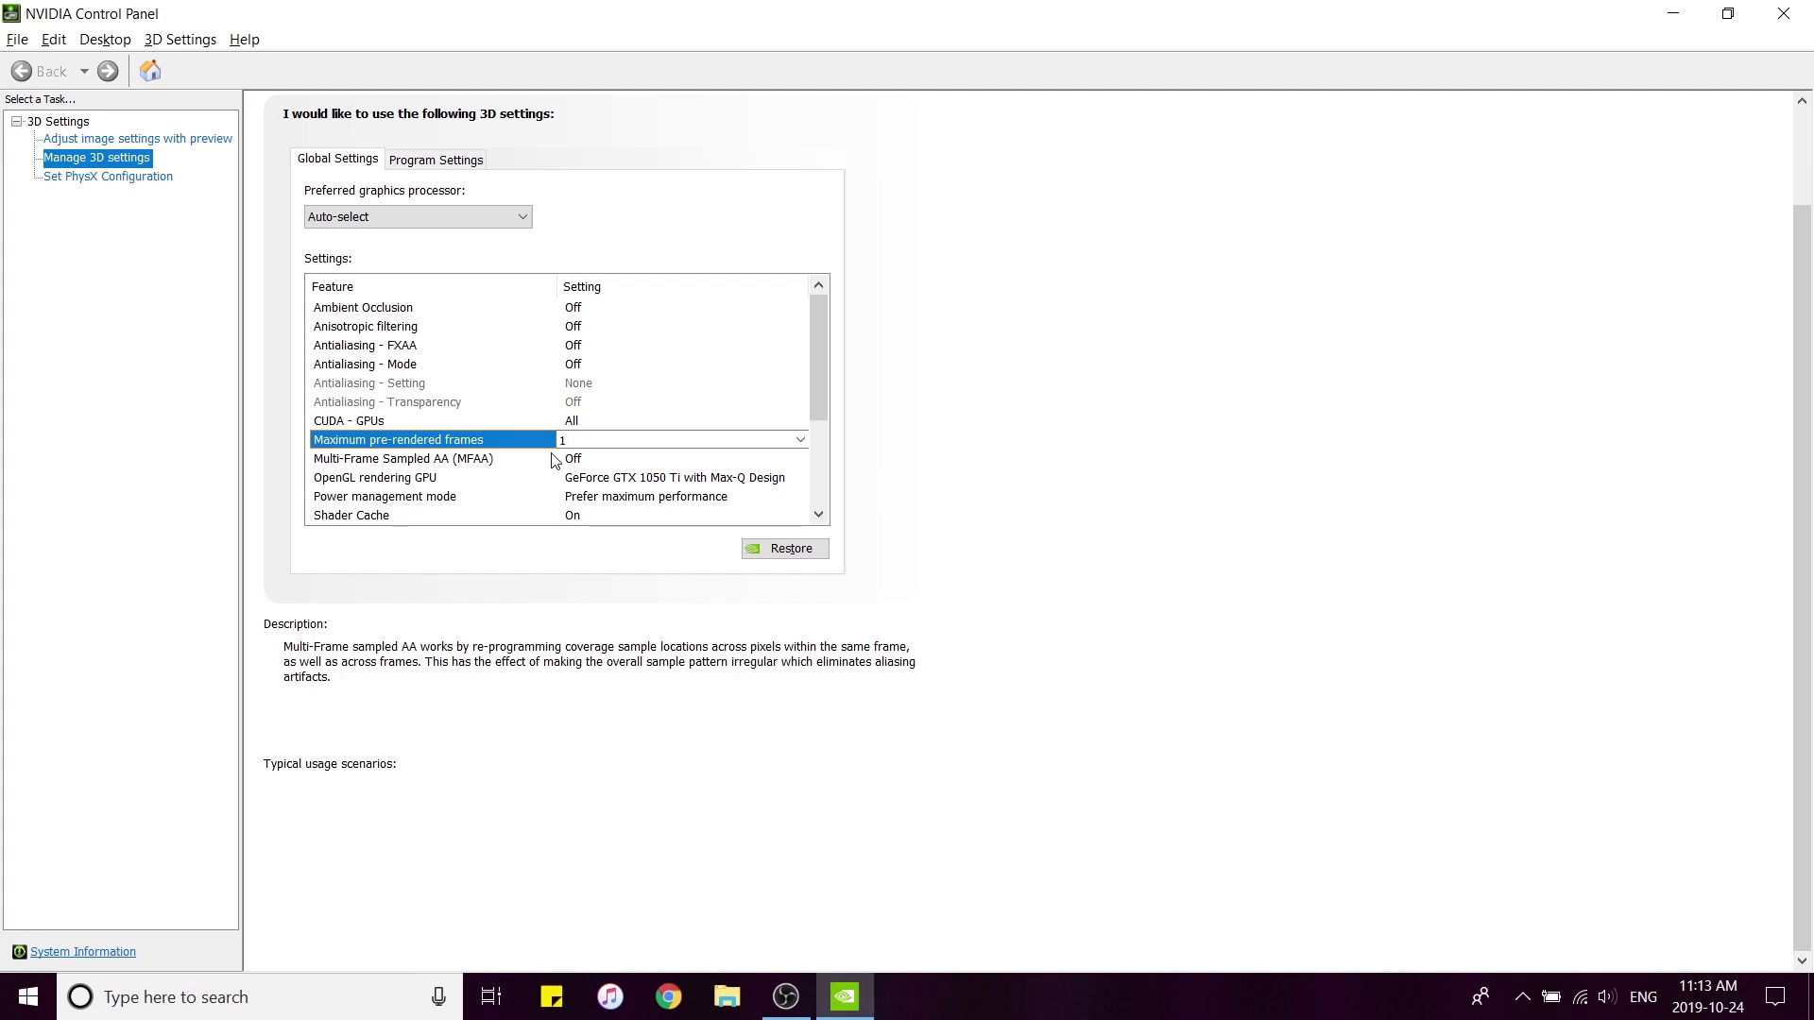
pyautogui.click(515, 461)
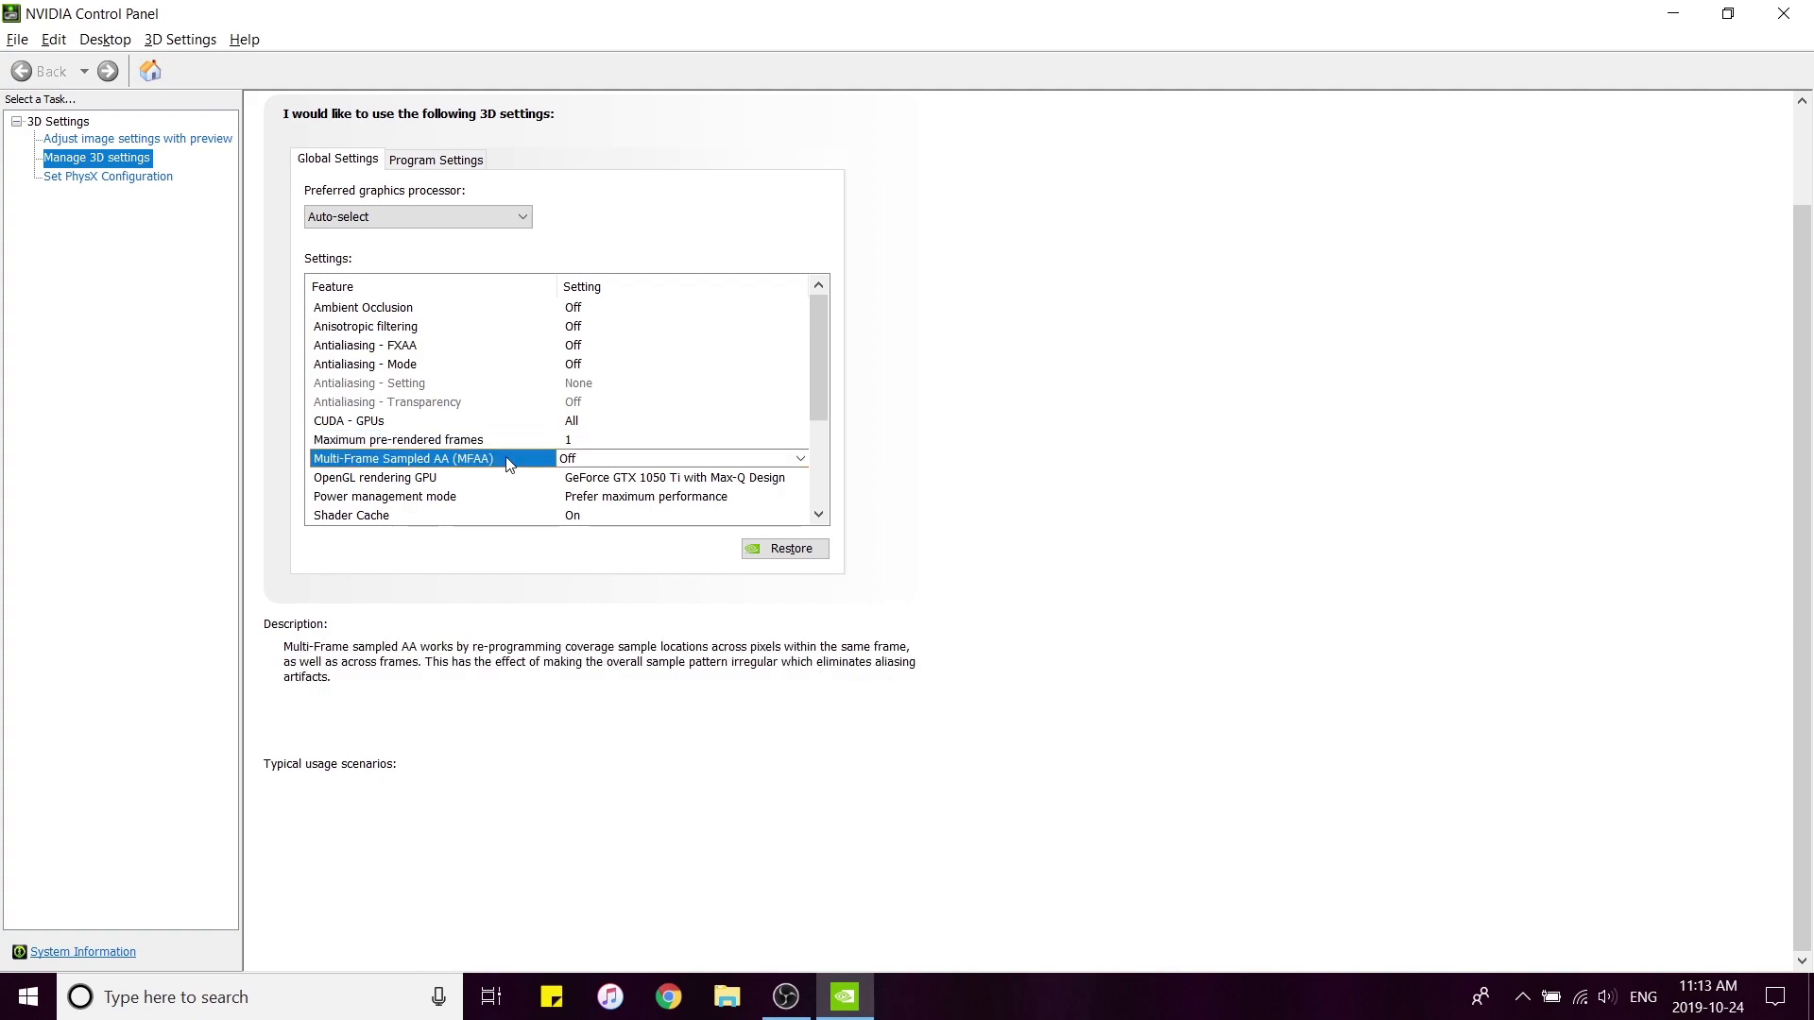
# Set the global OpenGL rendering GPU to GeForce GTX 1050 Ti with Max-Q Design.
pyautogui.scroll(-1, 508, 459)
pyautogui.click(472, 425)
pyautogui.click(624, 421)
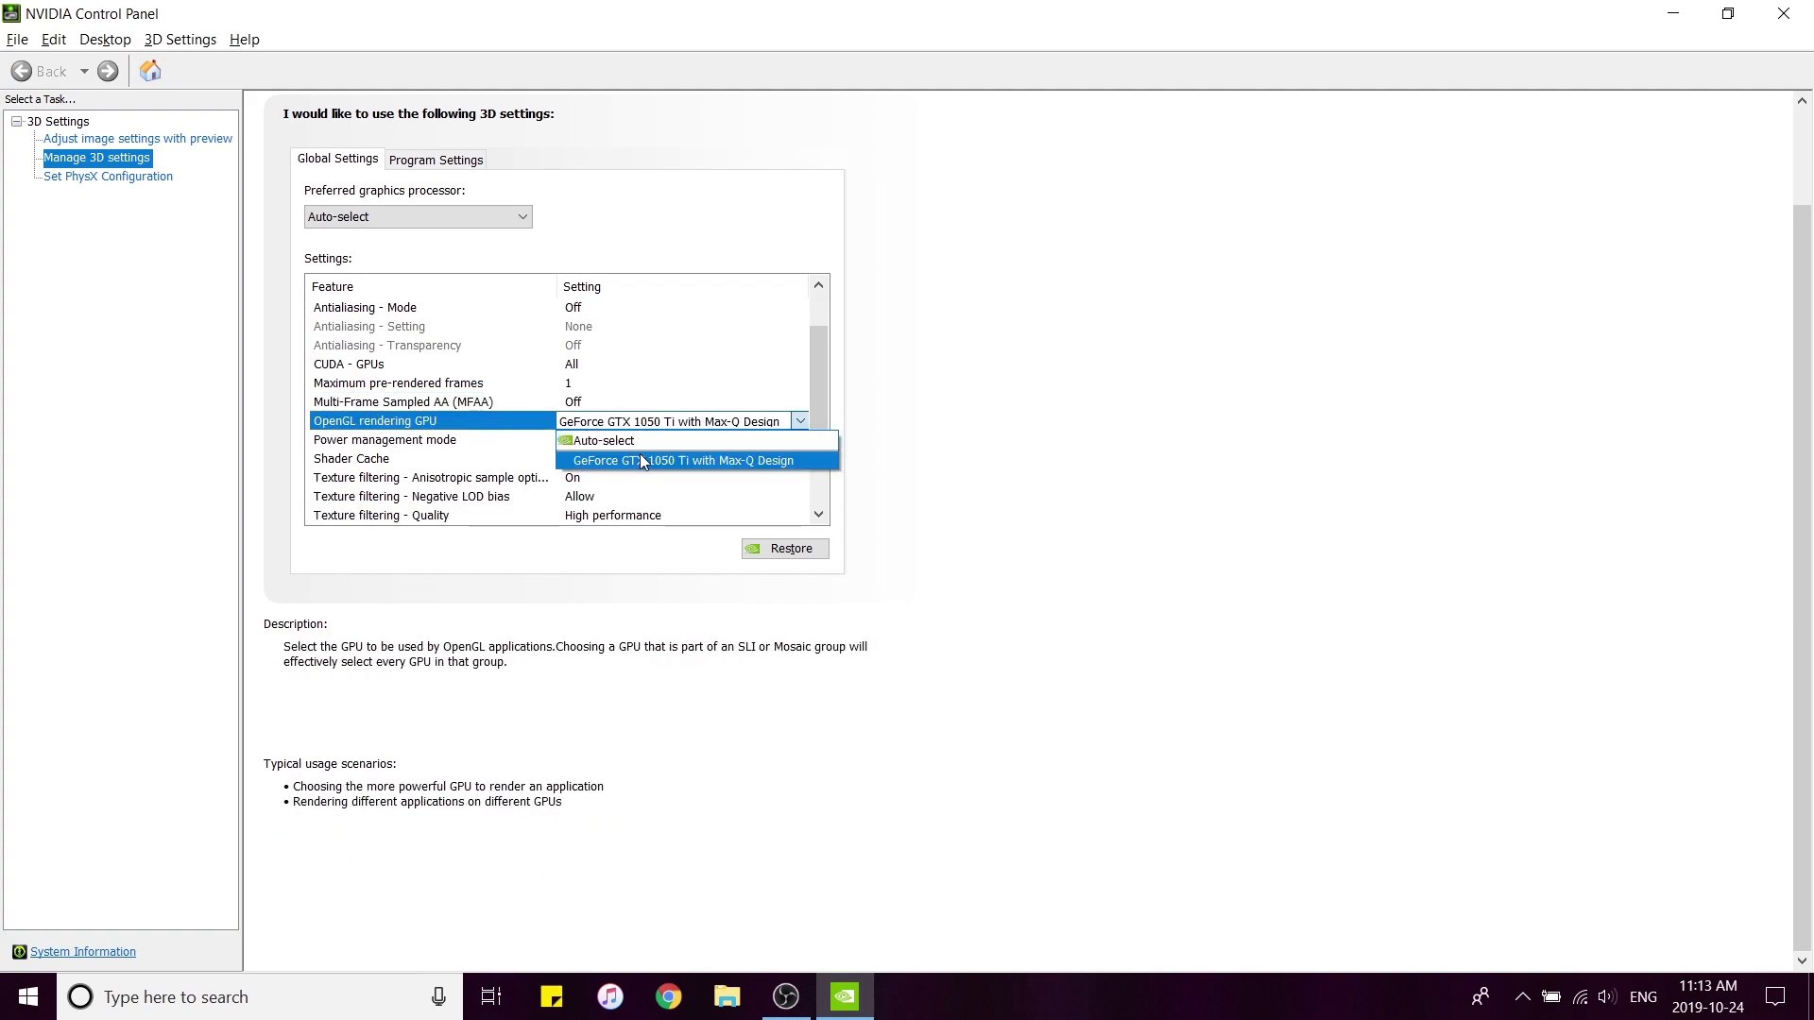
pyautogui.click(641, 461)
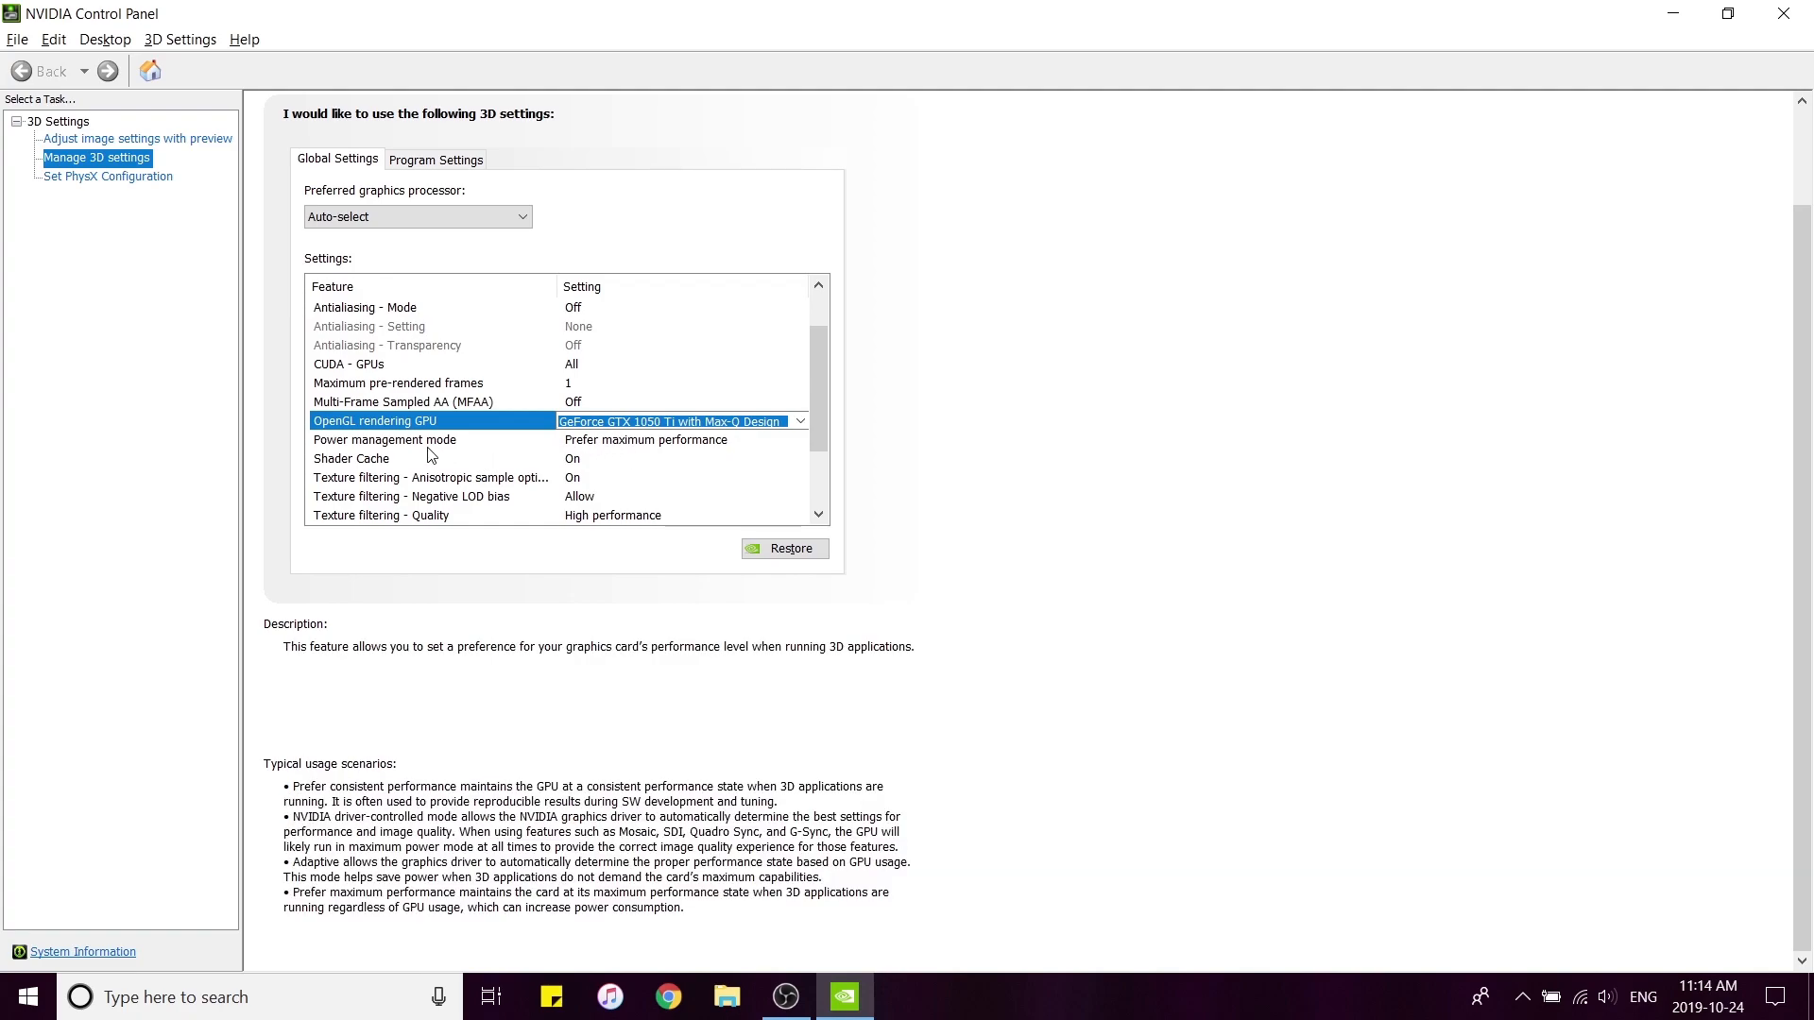
# Review the remaining global 3D settings, from Power management mode through Texture filtering to Virtual Reality pre-rendered frames.
pyautogui.click(683, 441)
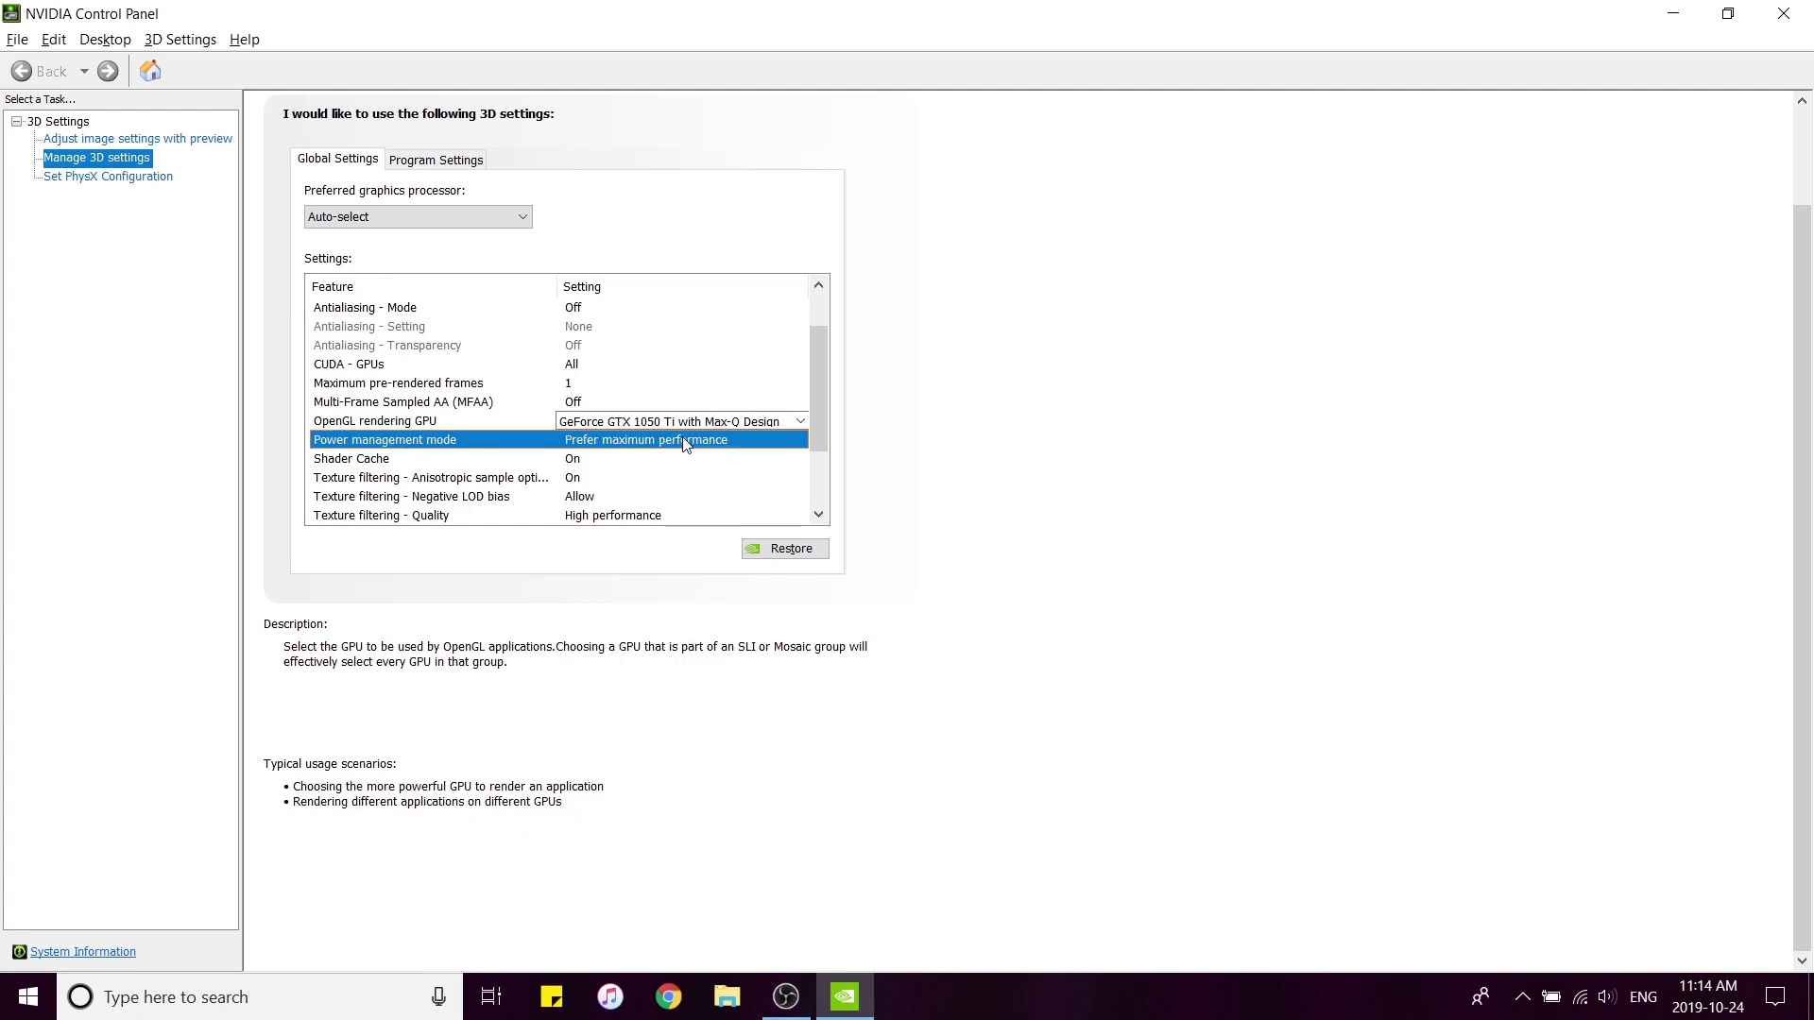
pyautogui.scroll(-1, 449, 477)
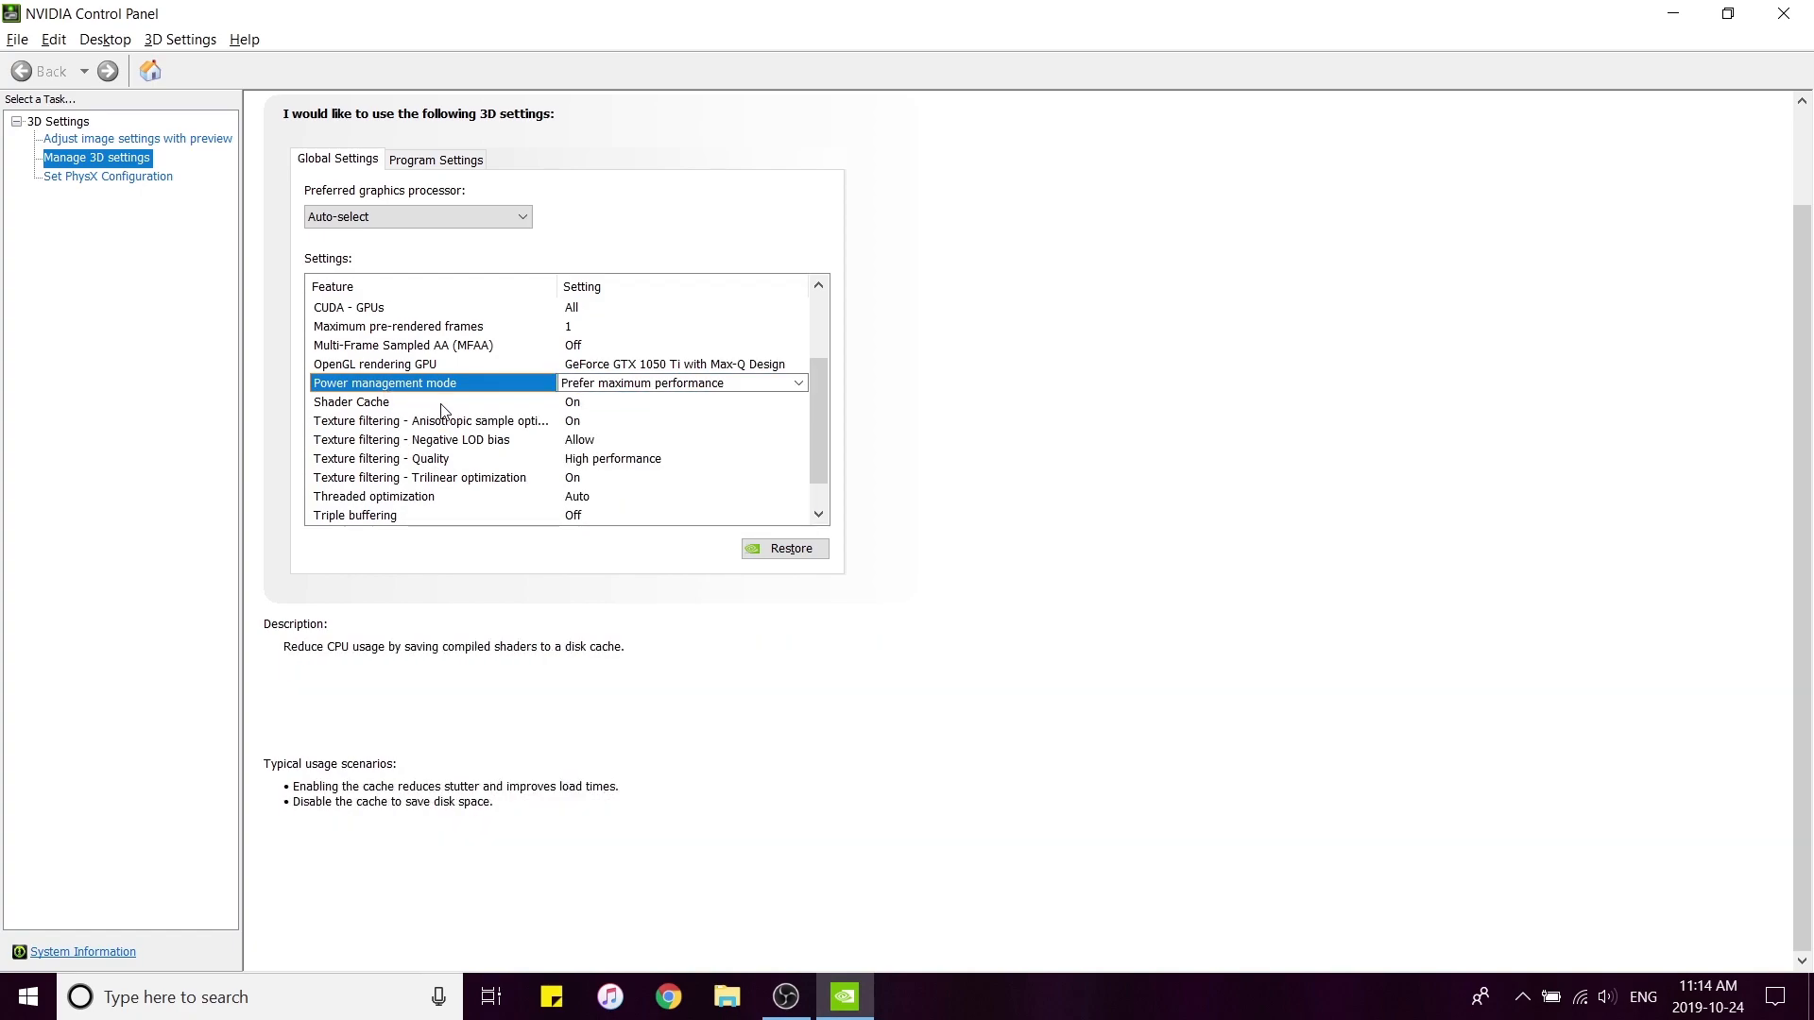
pyautogui.scroll(-1, 388, 437)
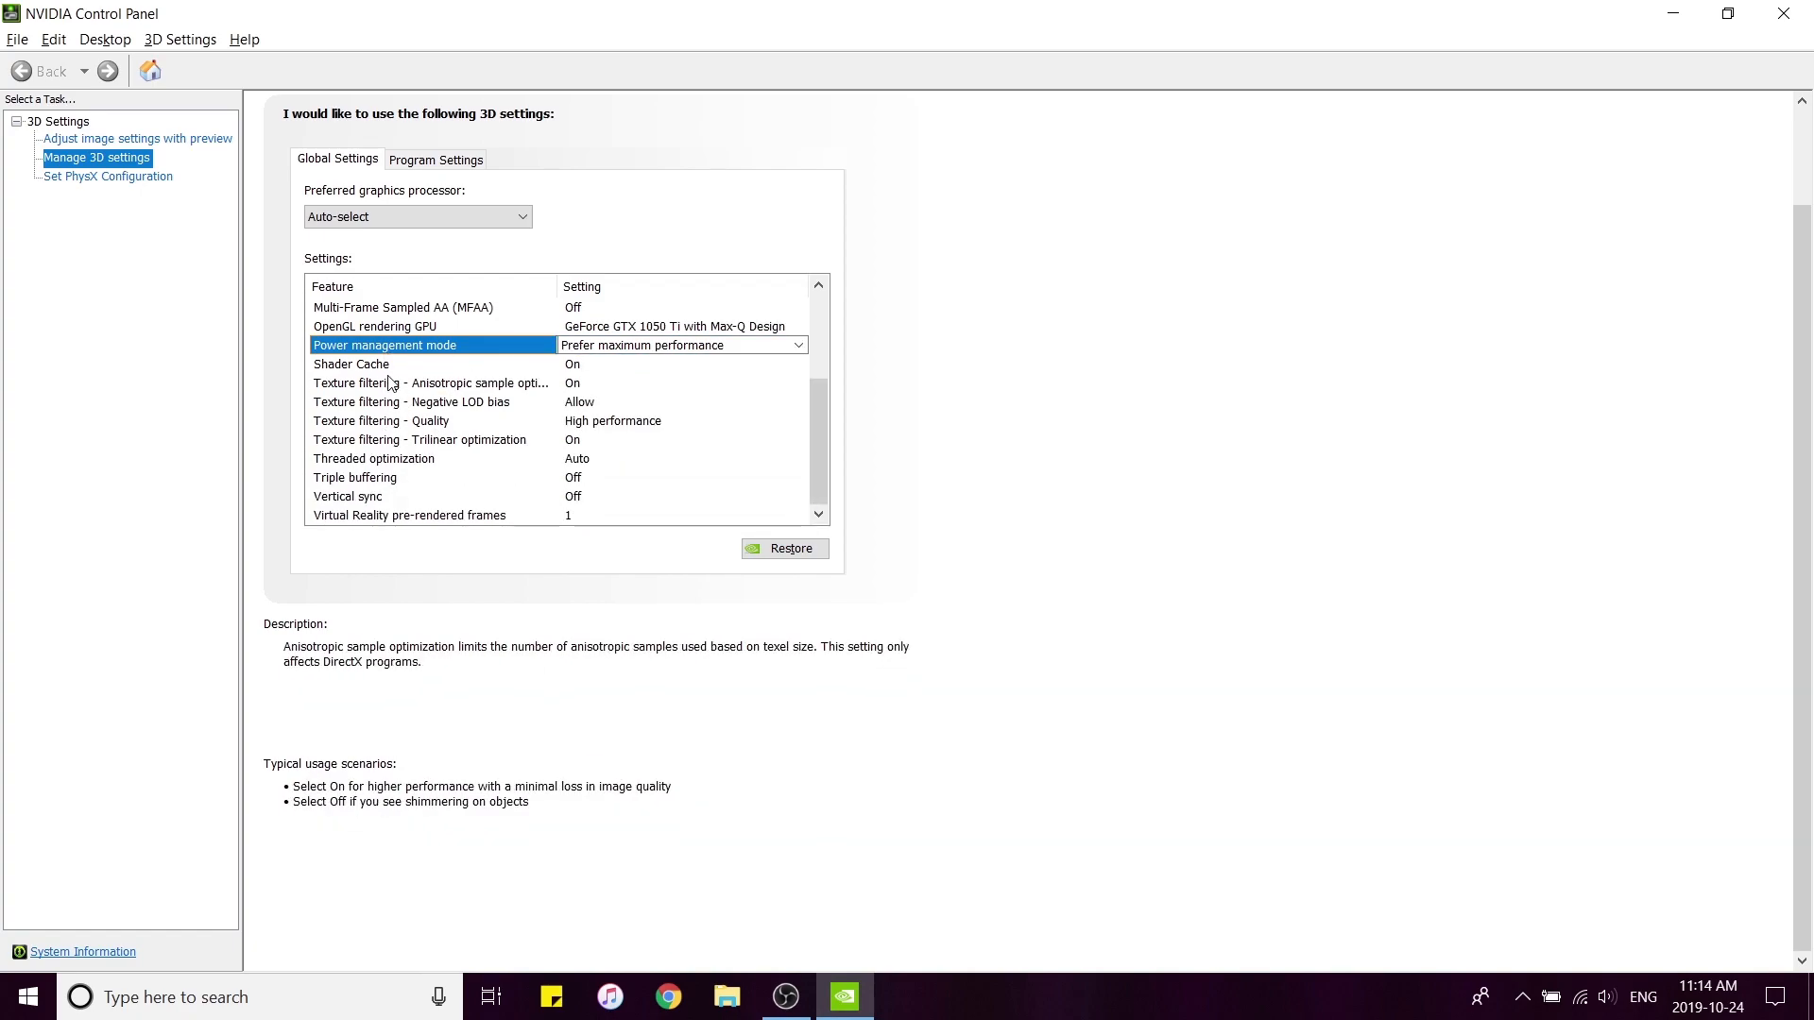
pyautogui.click(583, 386)
pyautogui.click(484, 433)
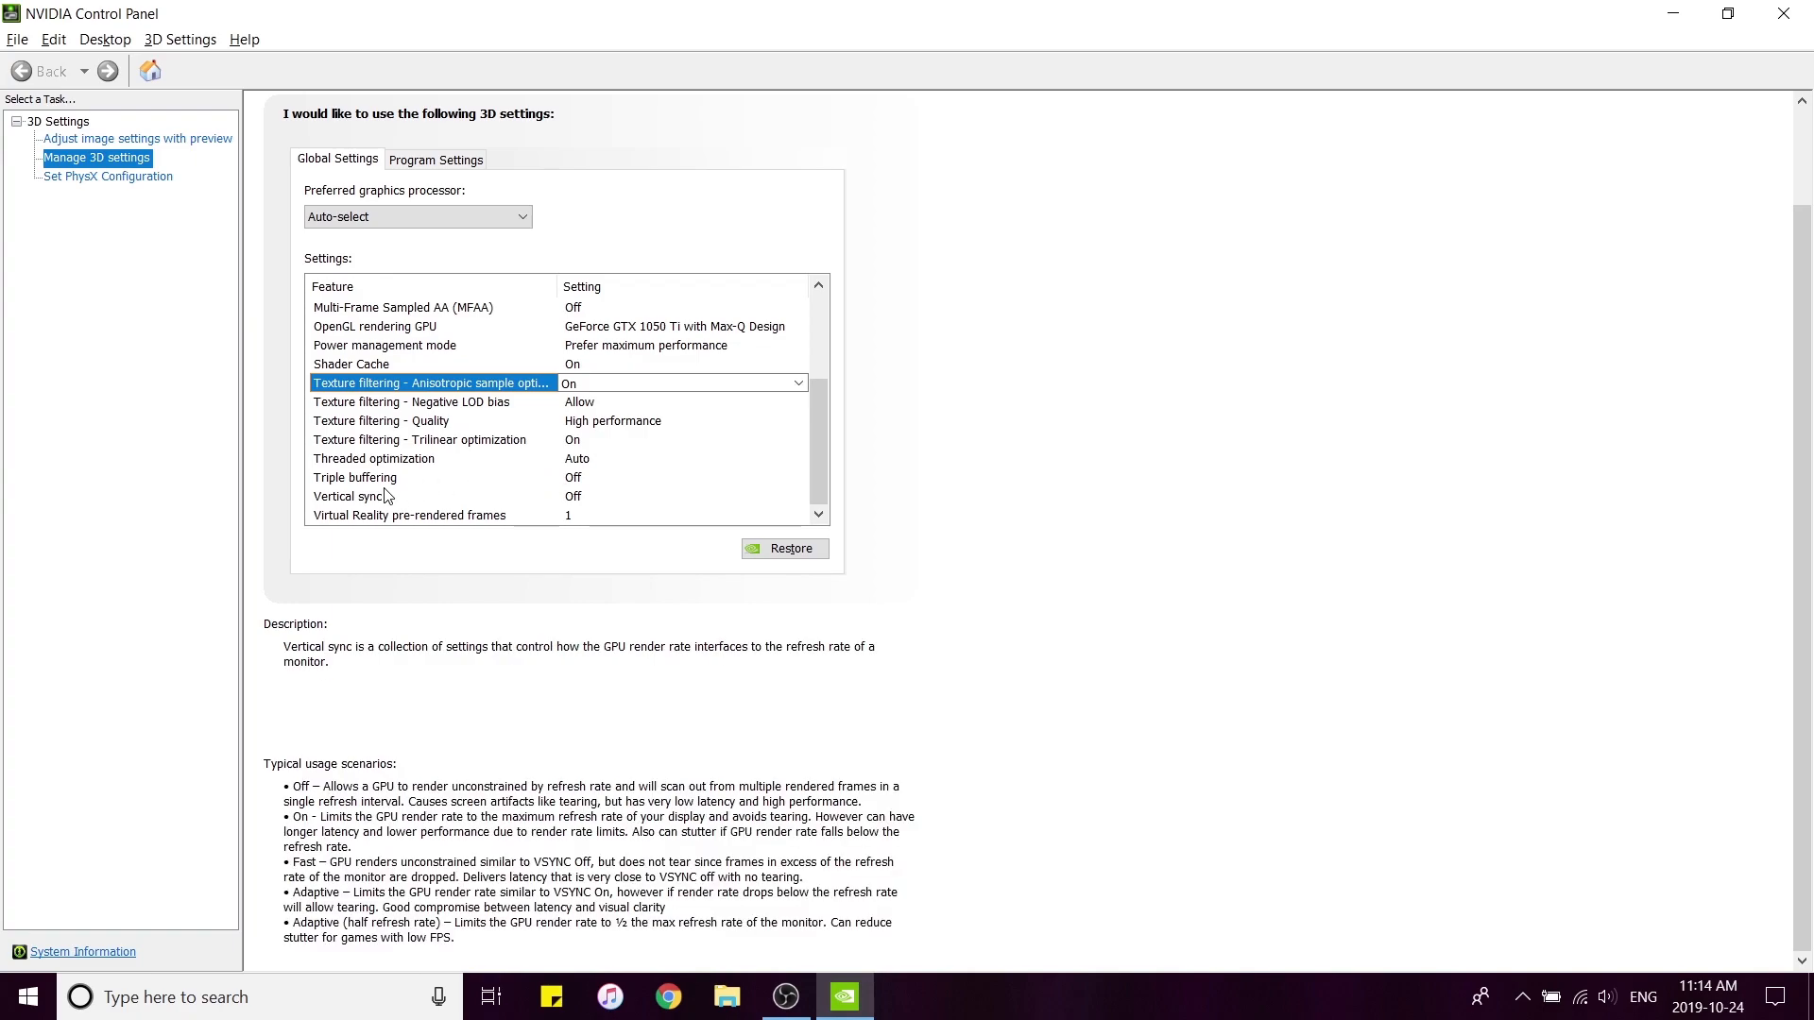
pyautogui.click(482, 516)
pyautogui.click(570, 516)
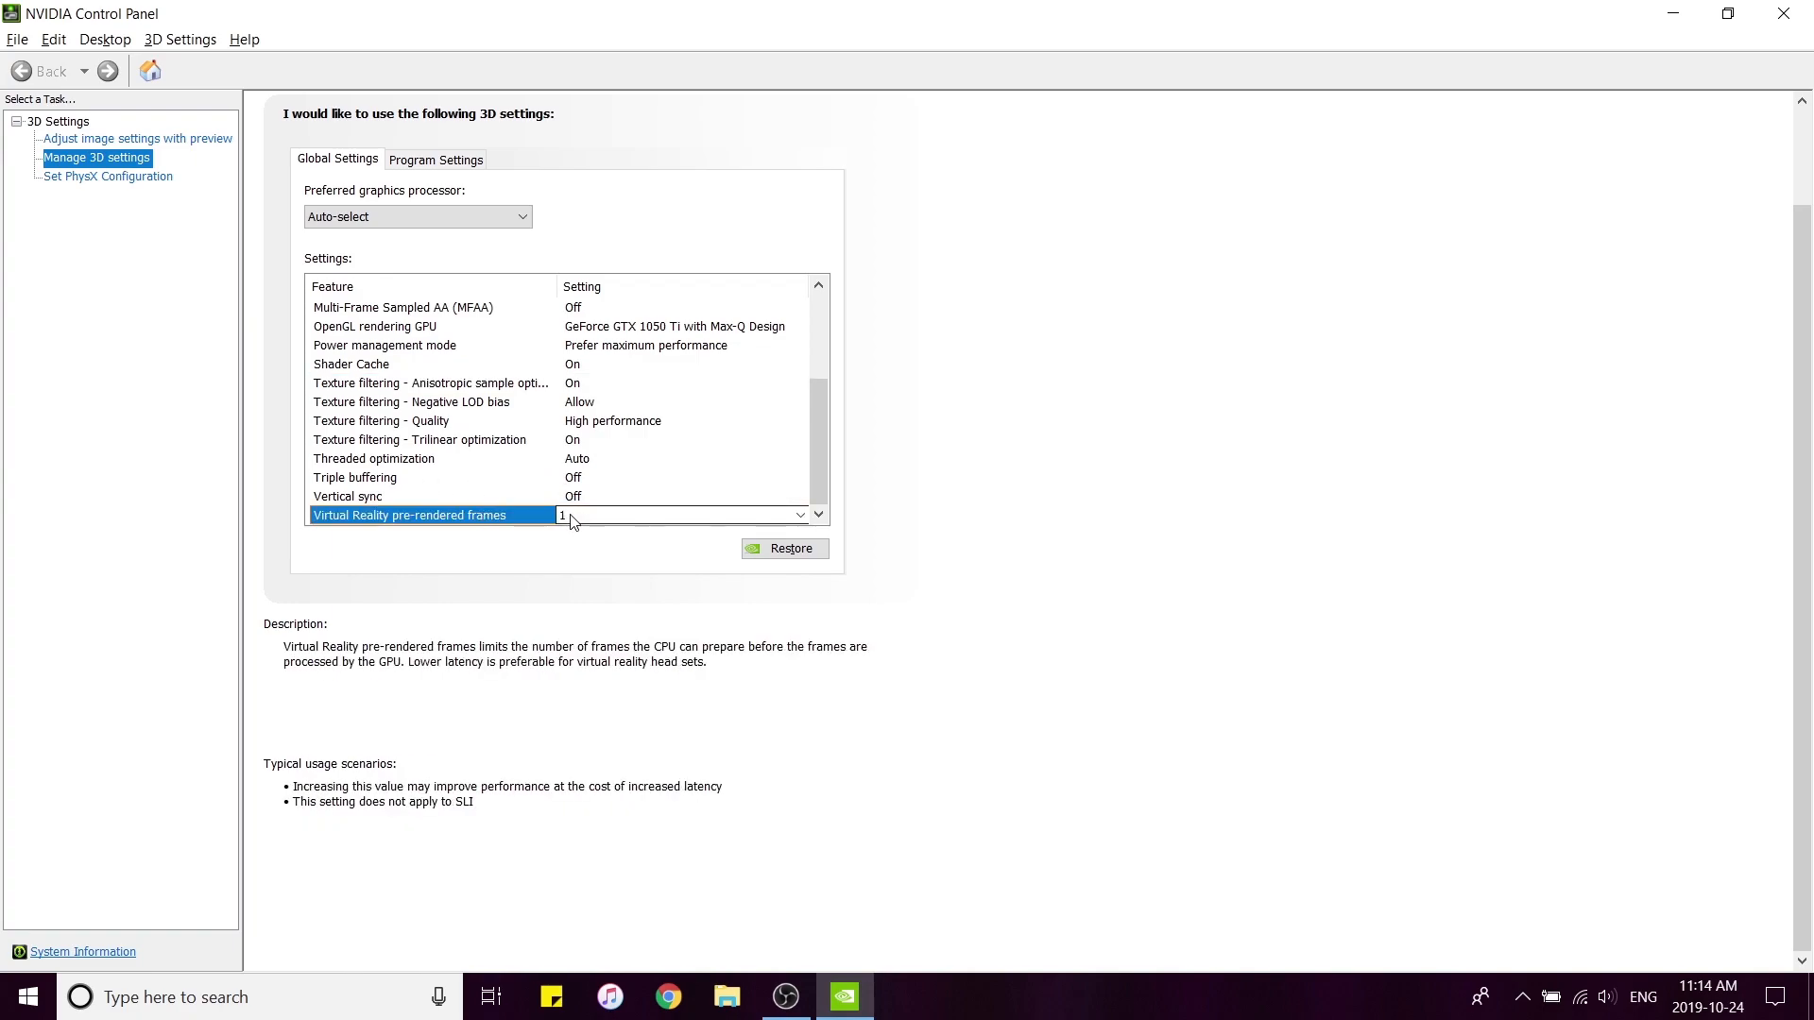
# Apply the changed global 3D settings.
pyautogui.scroll(4, 578, 521)
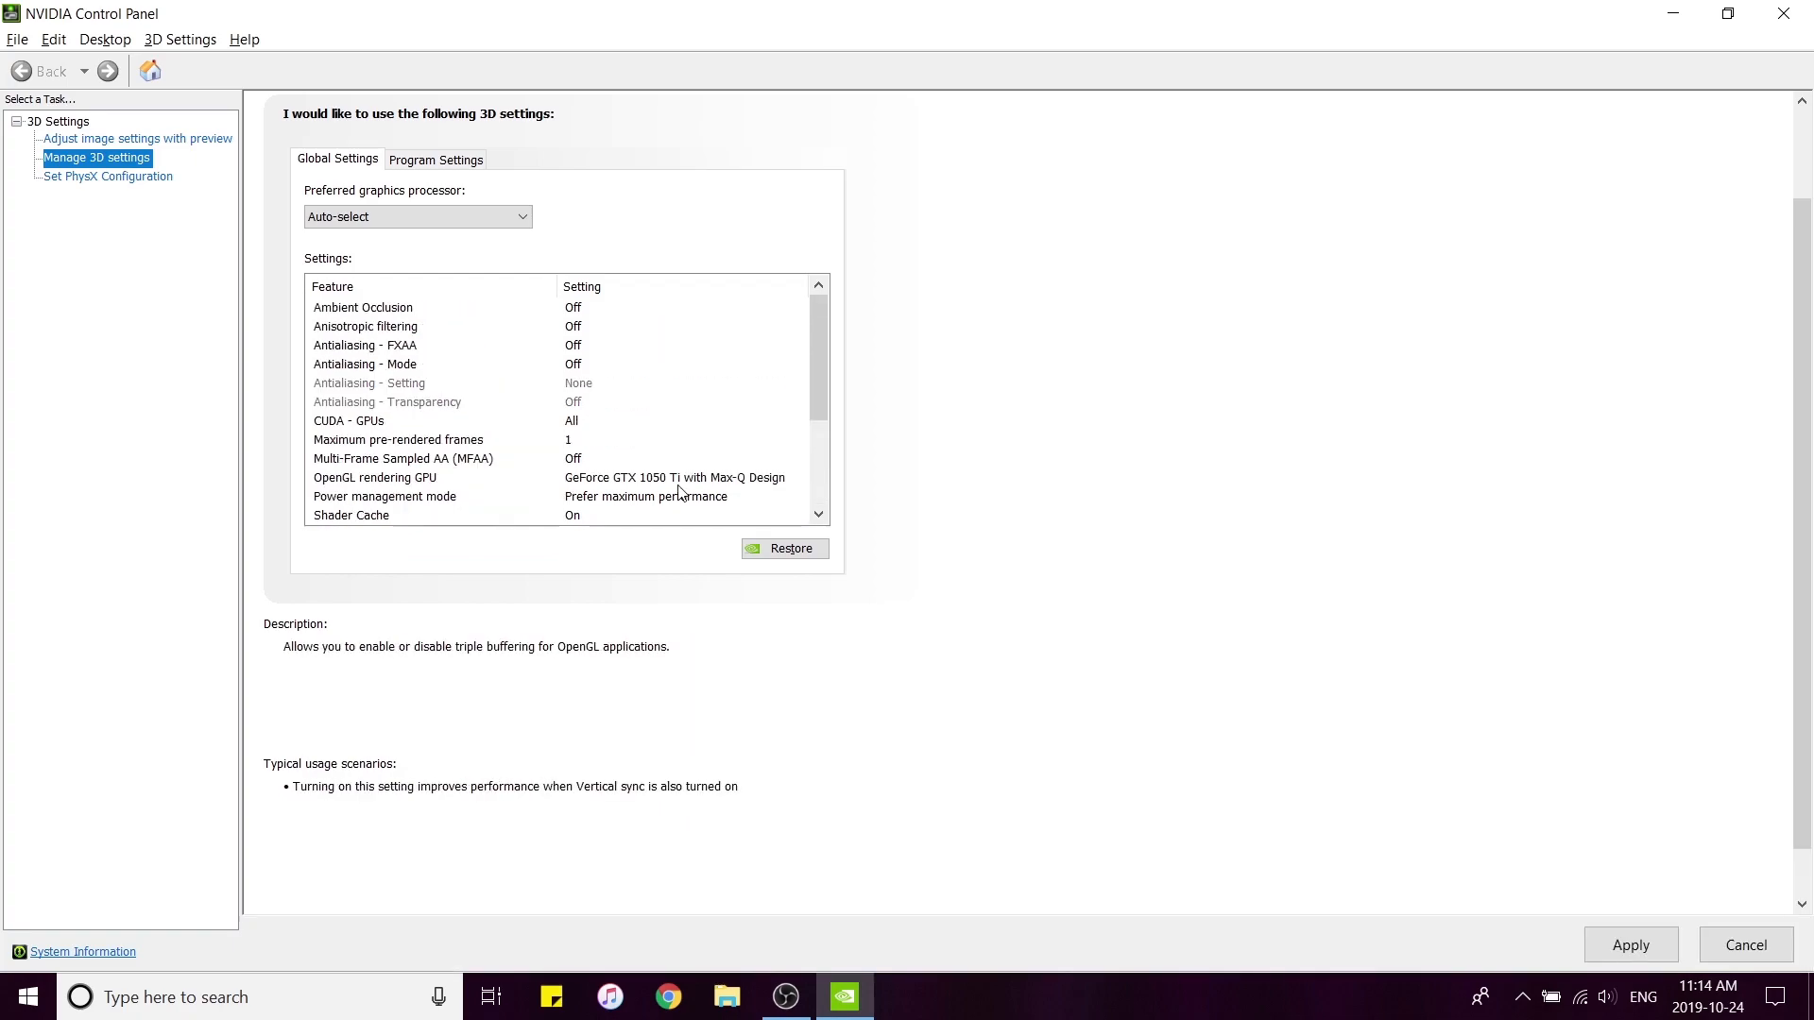
pyautogui.scroll(-1, 1629, 905)
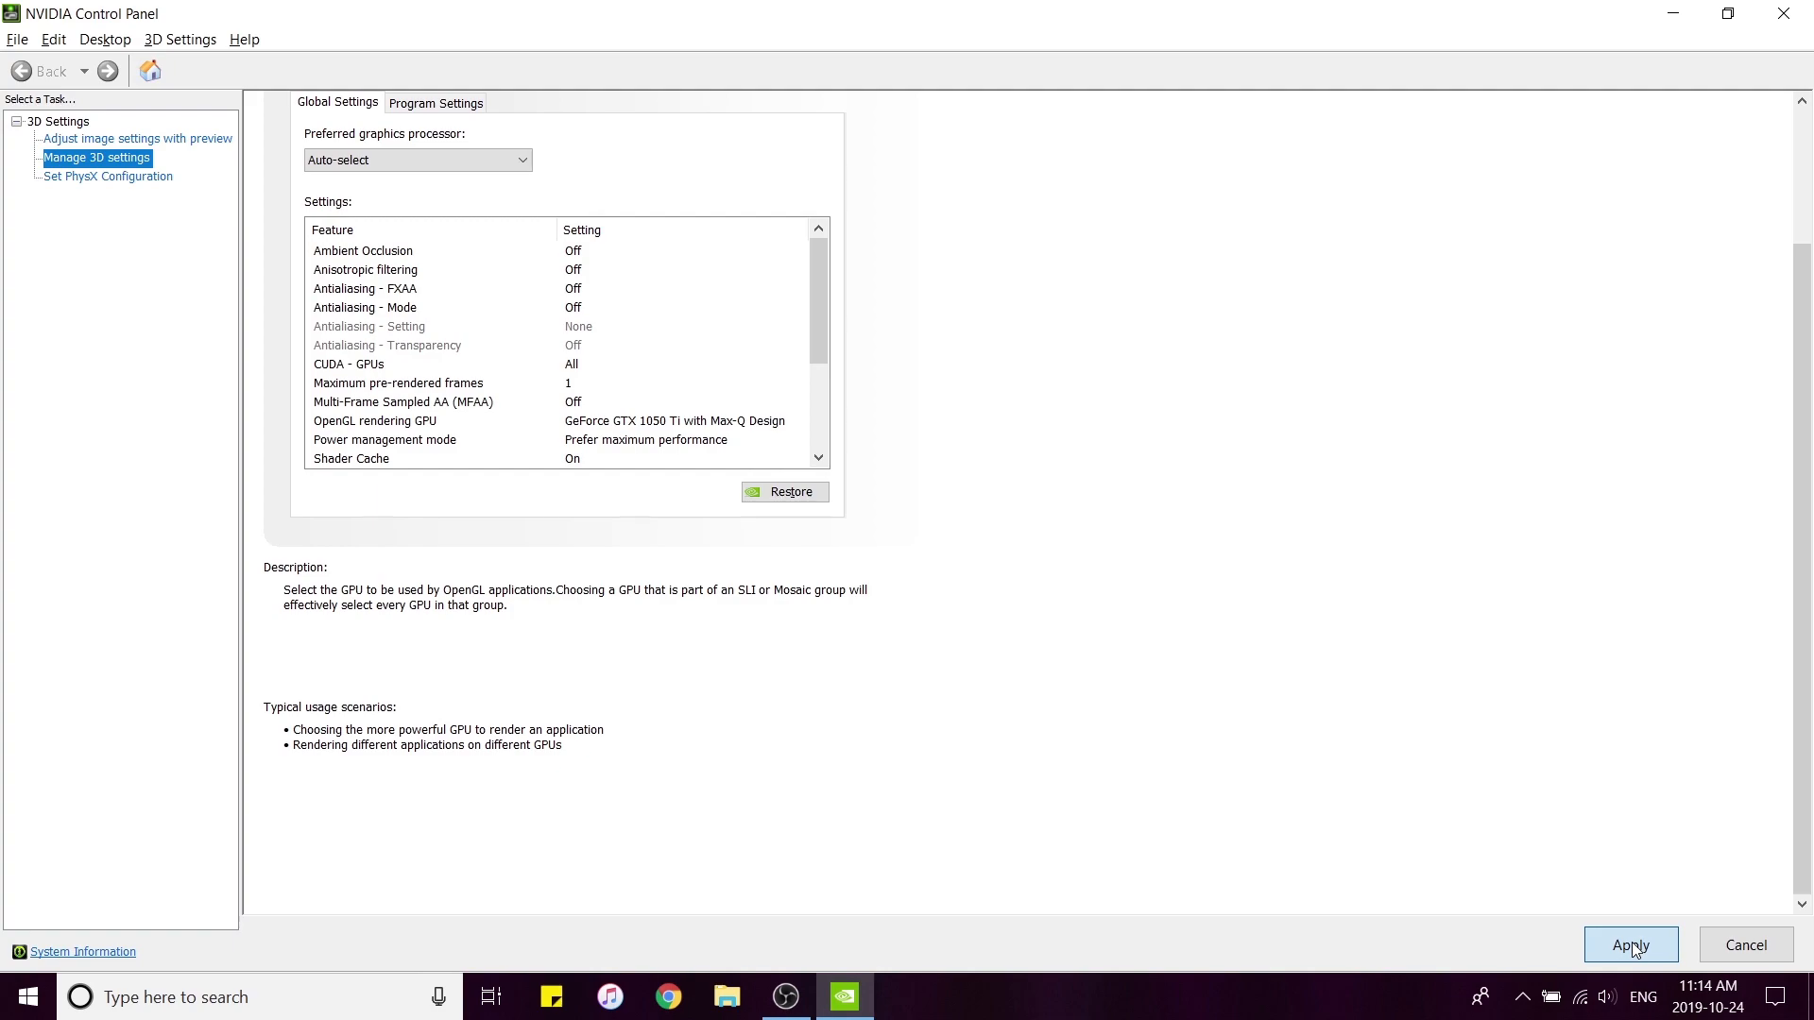
pyautogui.click(1632, 945)
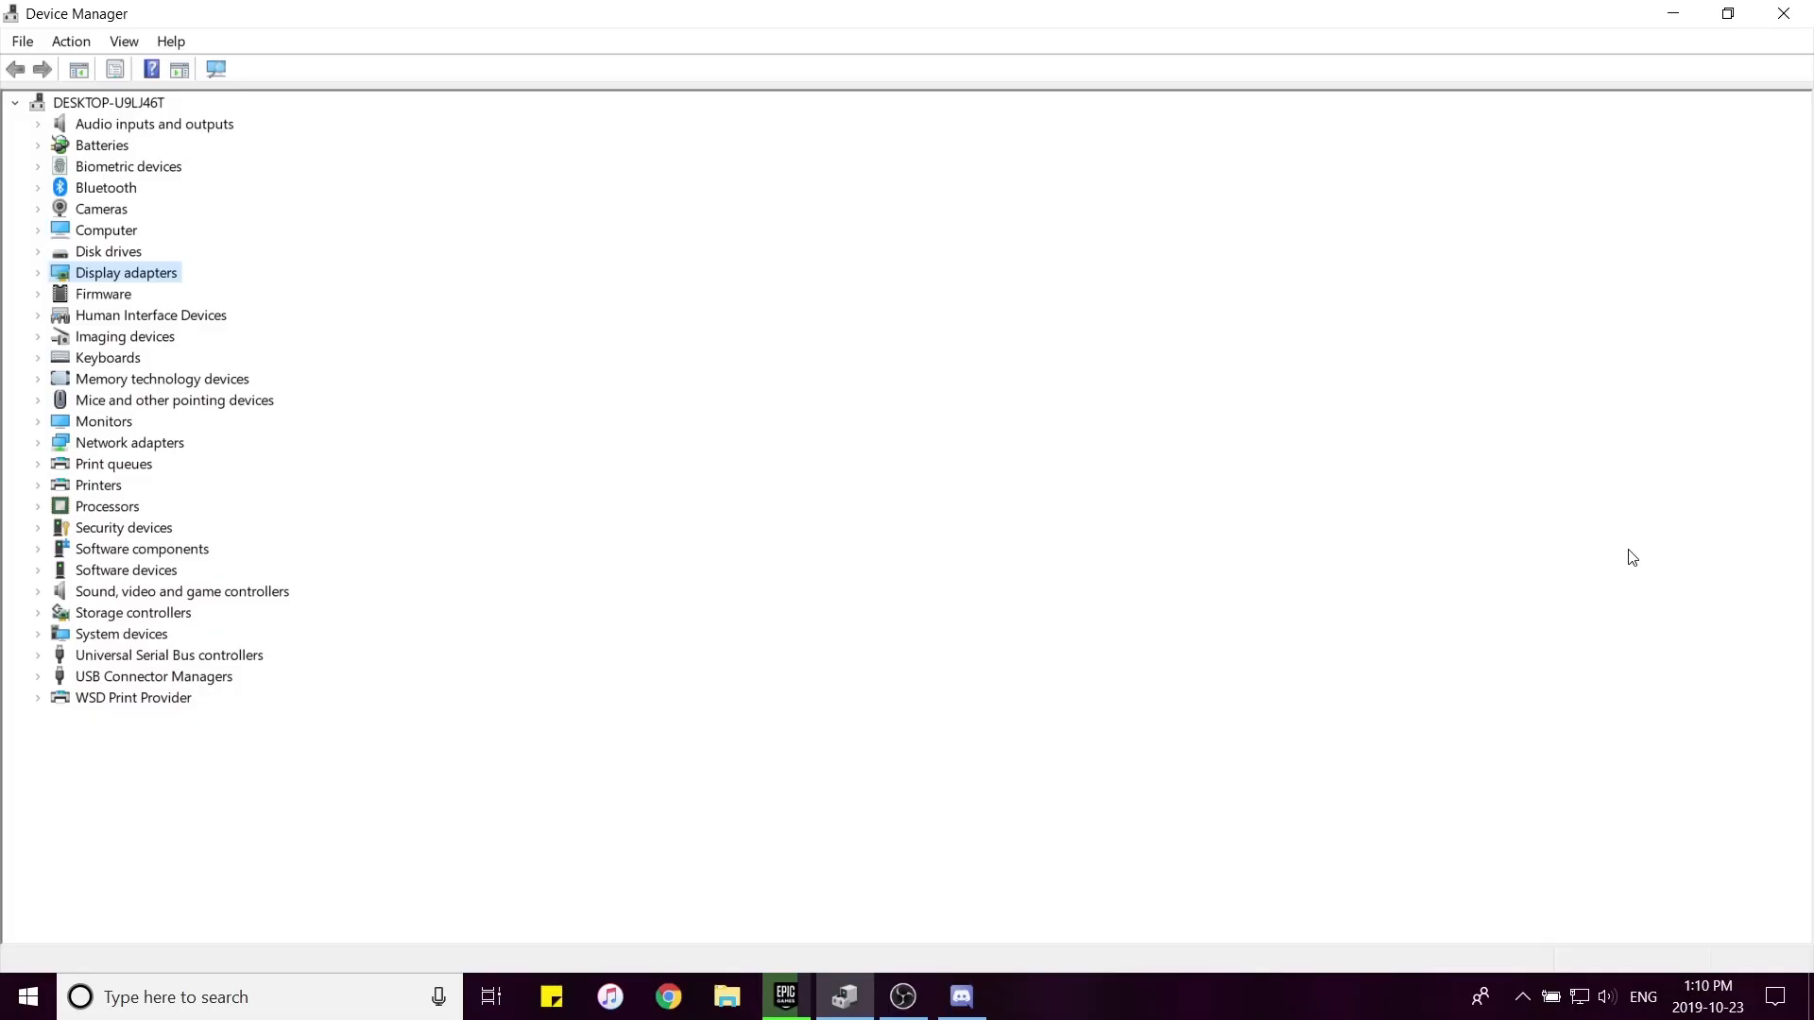
pyautogui.click(409, 989)
pyautogui.write('devuce')
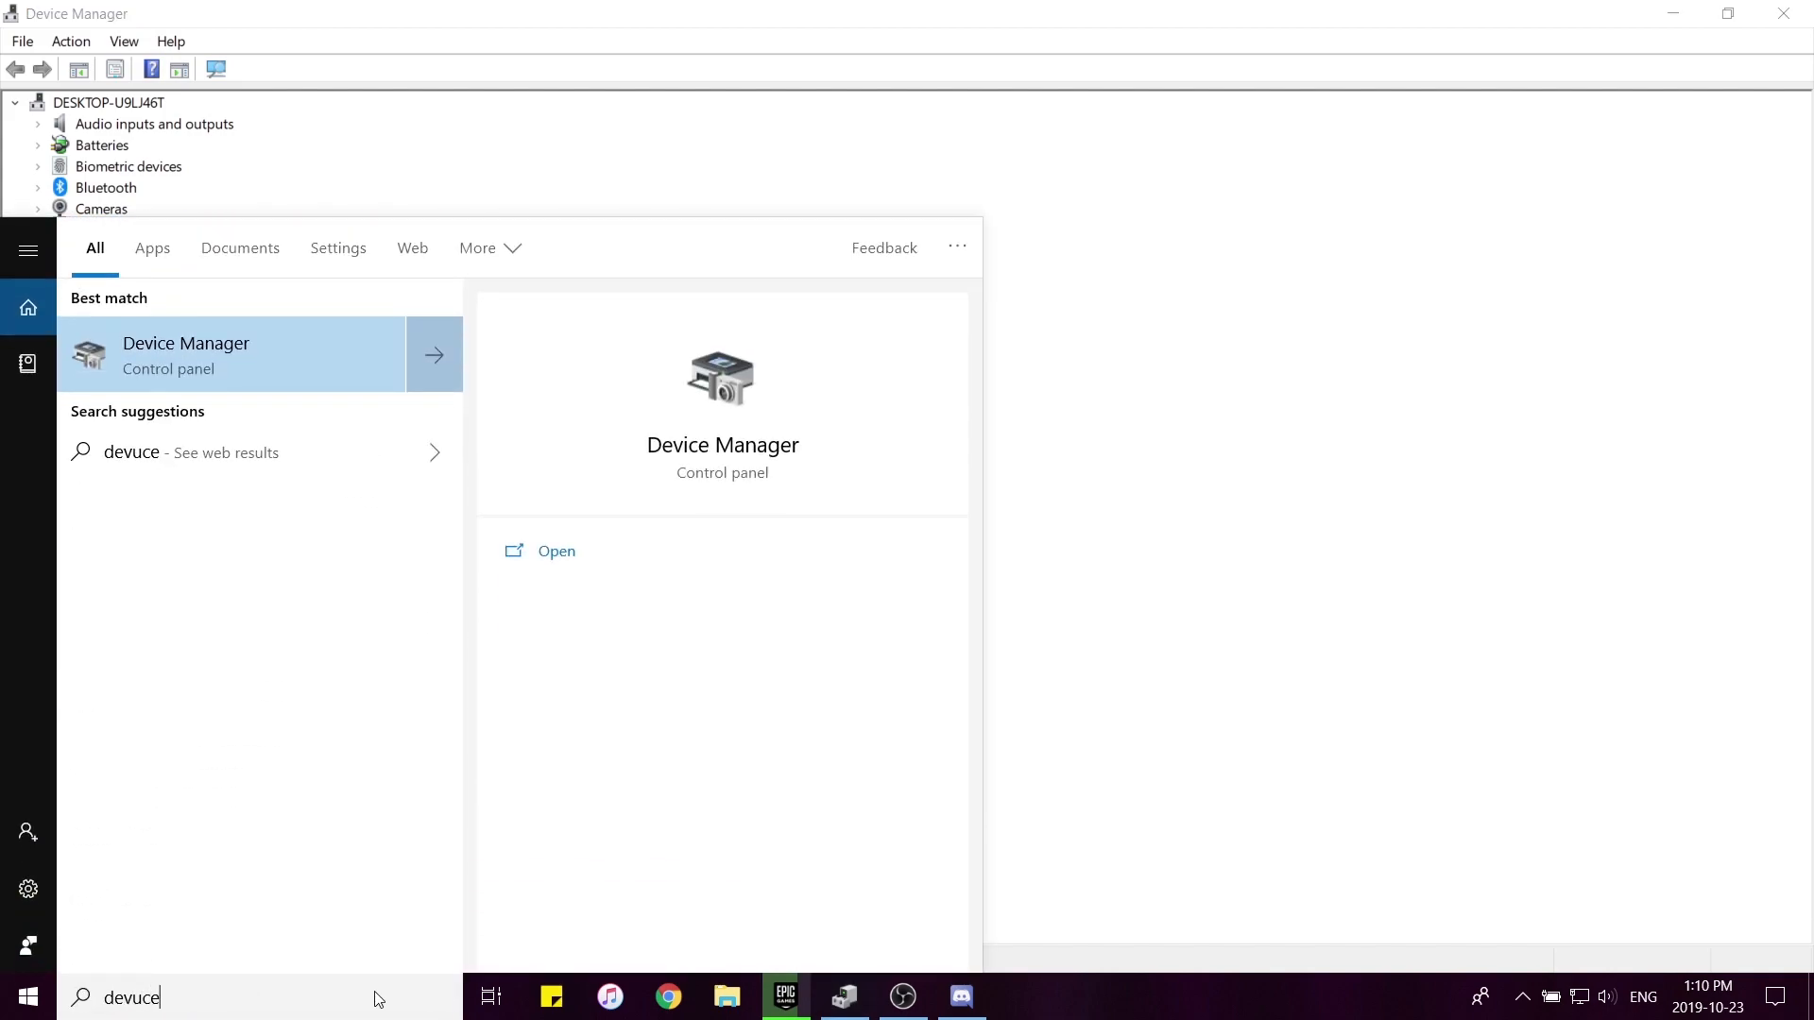
pyautogui.click(1364, 530)
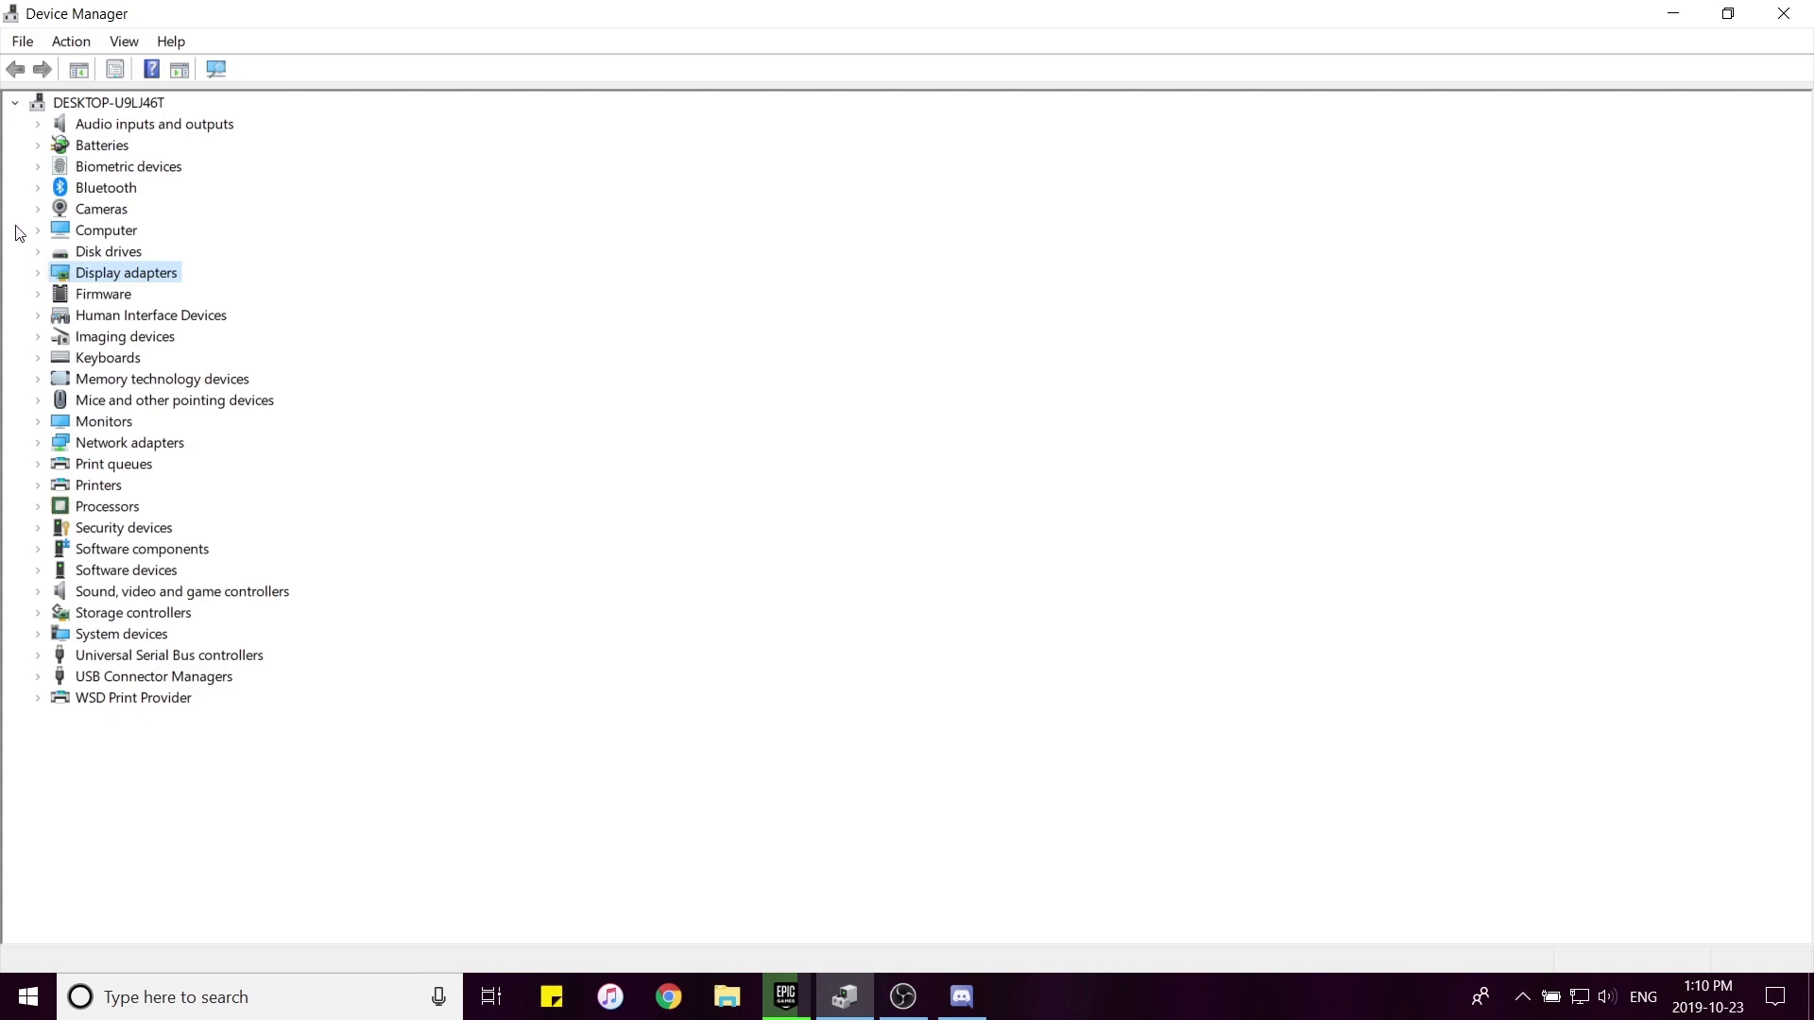
# Run an automatic driver update search for the Intel(R) UHD Graphics 630 display adapter and close the wizard.
pyautogui.click(39, 275)
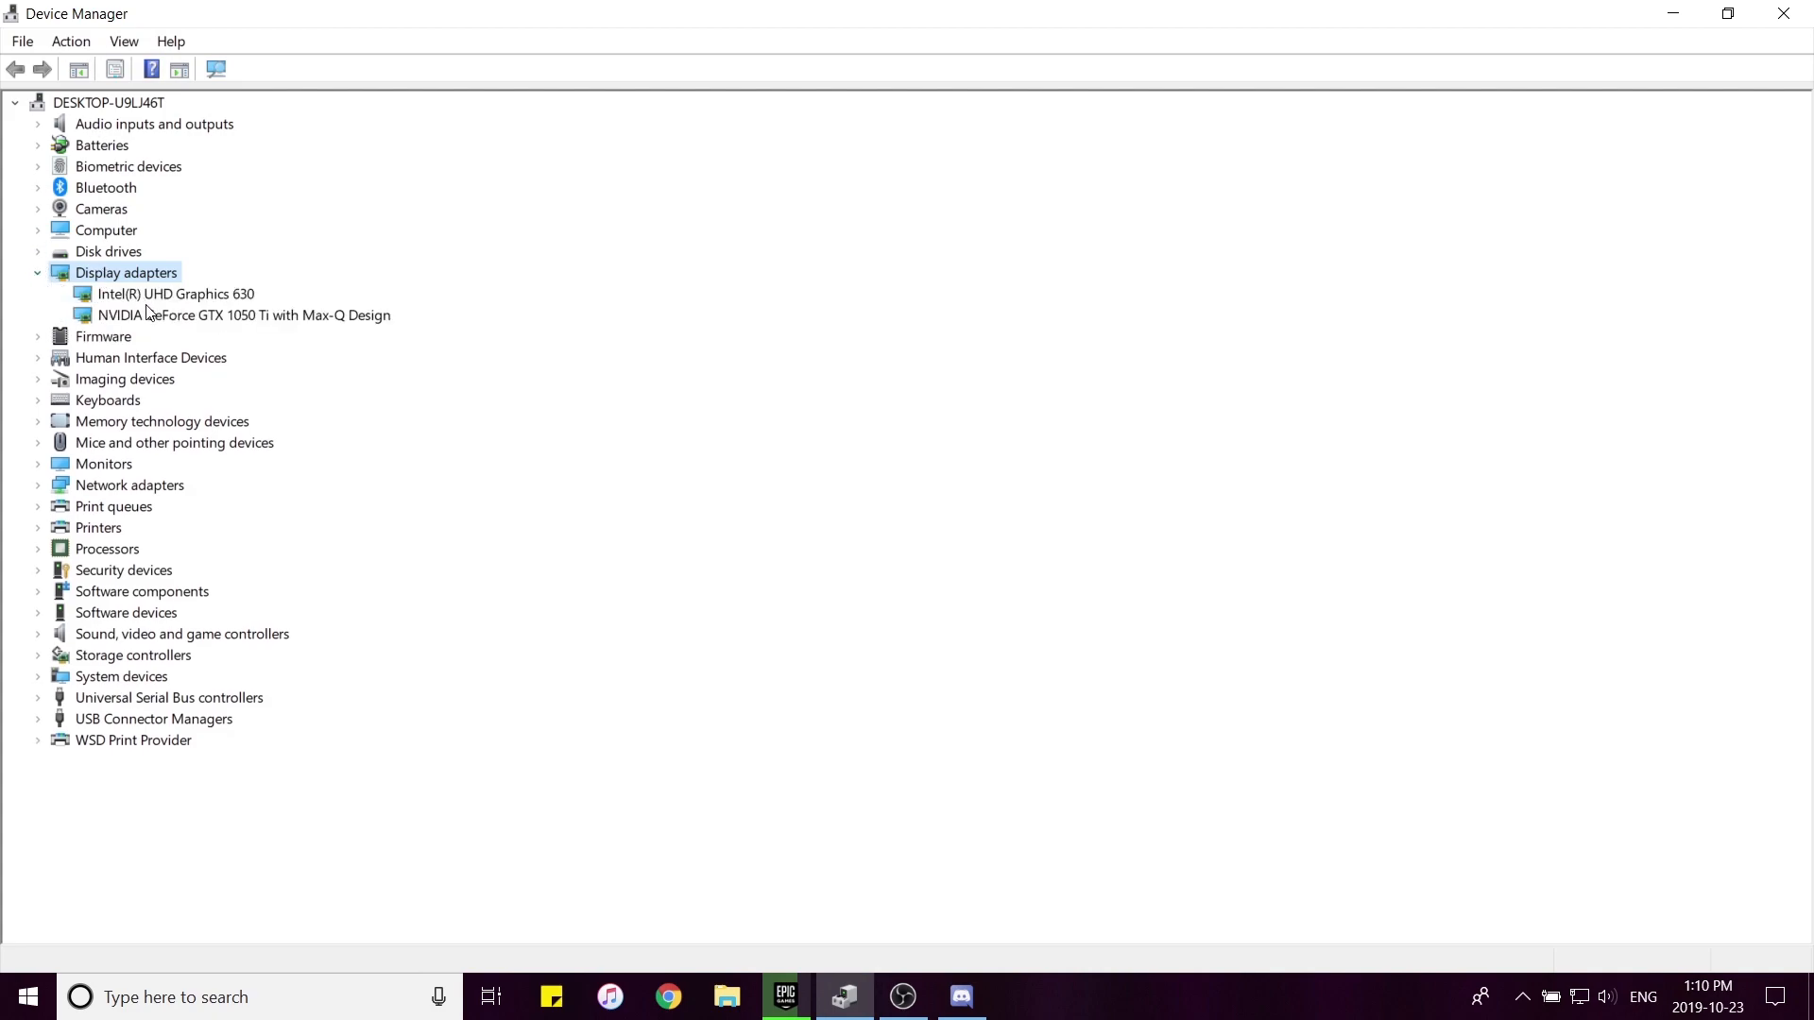
pyautogui.click(213, 321)
pyautogui.click(212, 298)
pyautogui.rightClick(212, 298)
pyautogui.rightClick(161, 324)
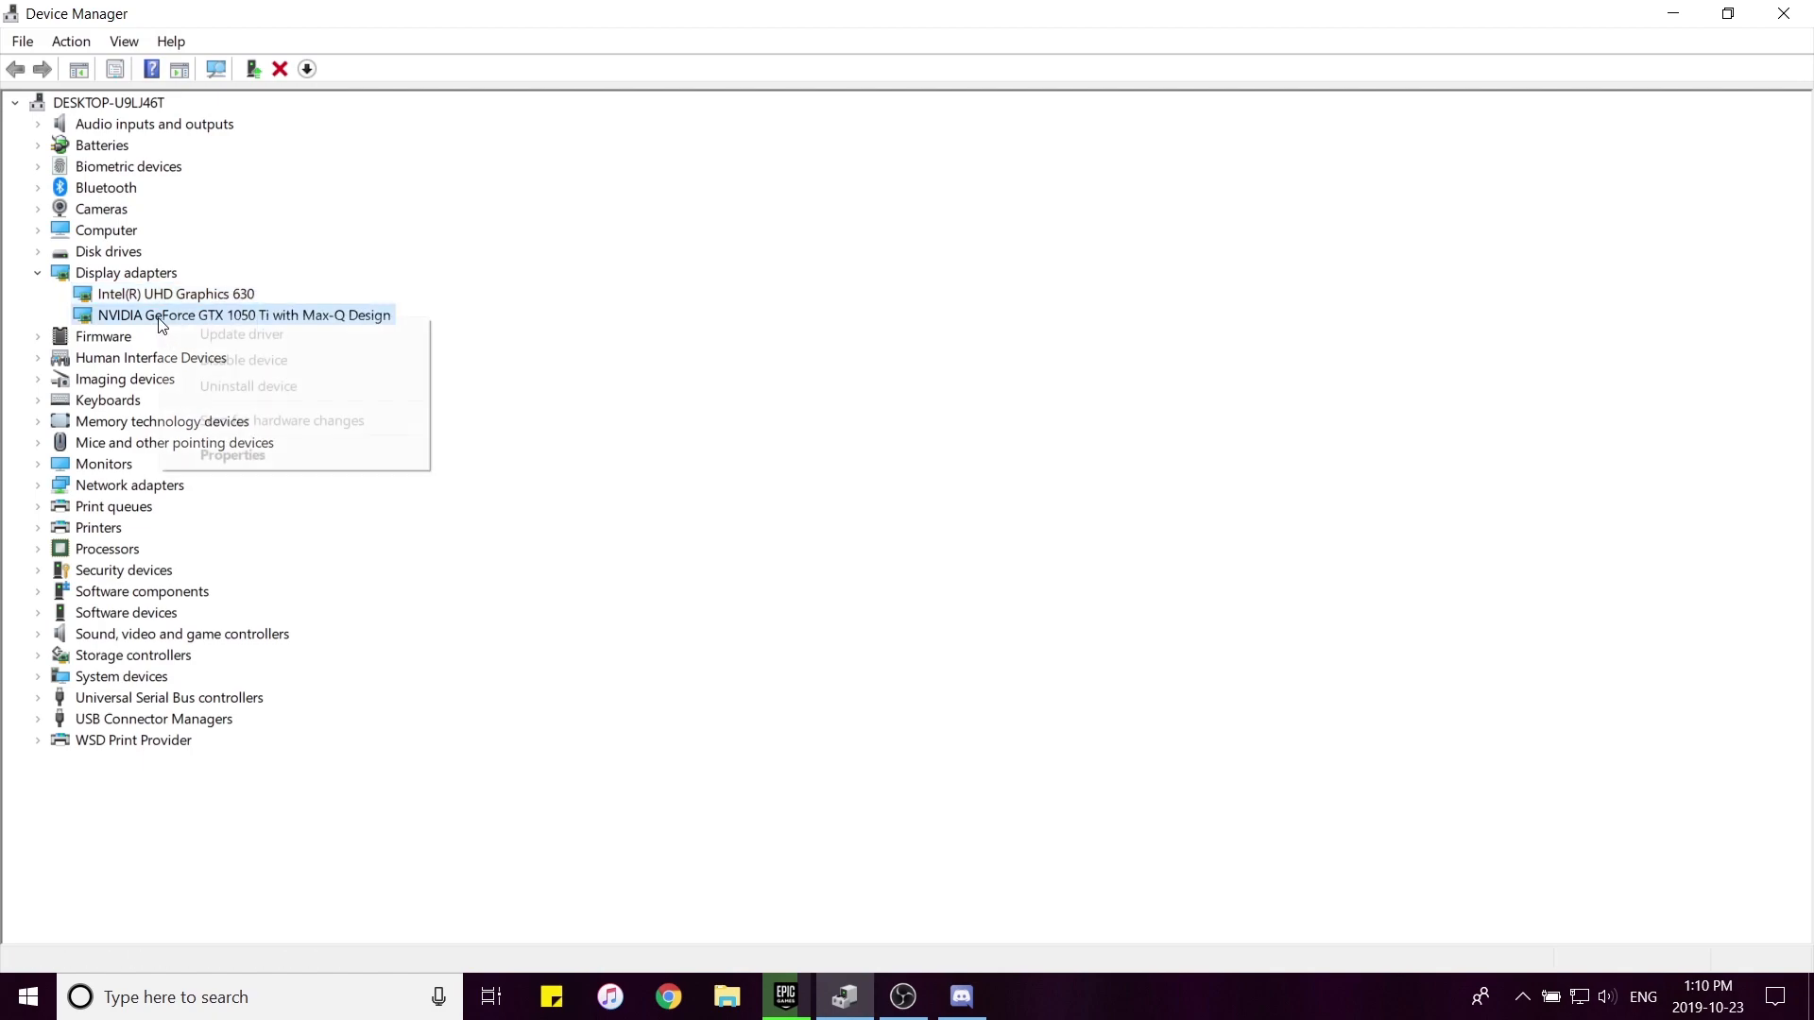
pyautogui.rightClick(211, 293)
pyautogui.click(283, 302)
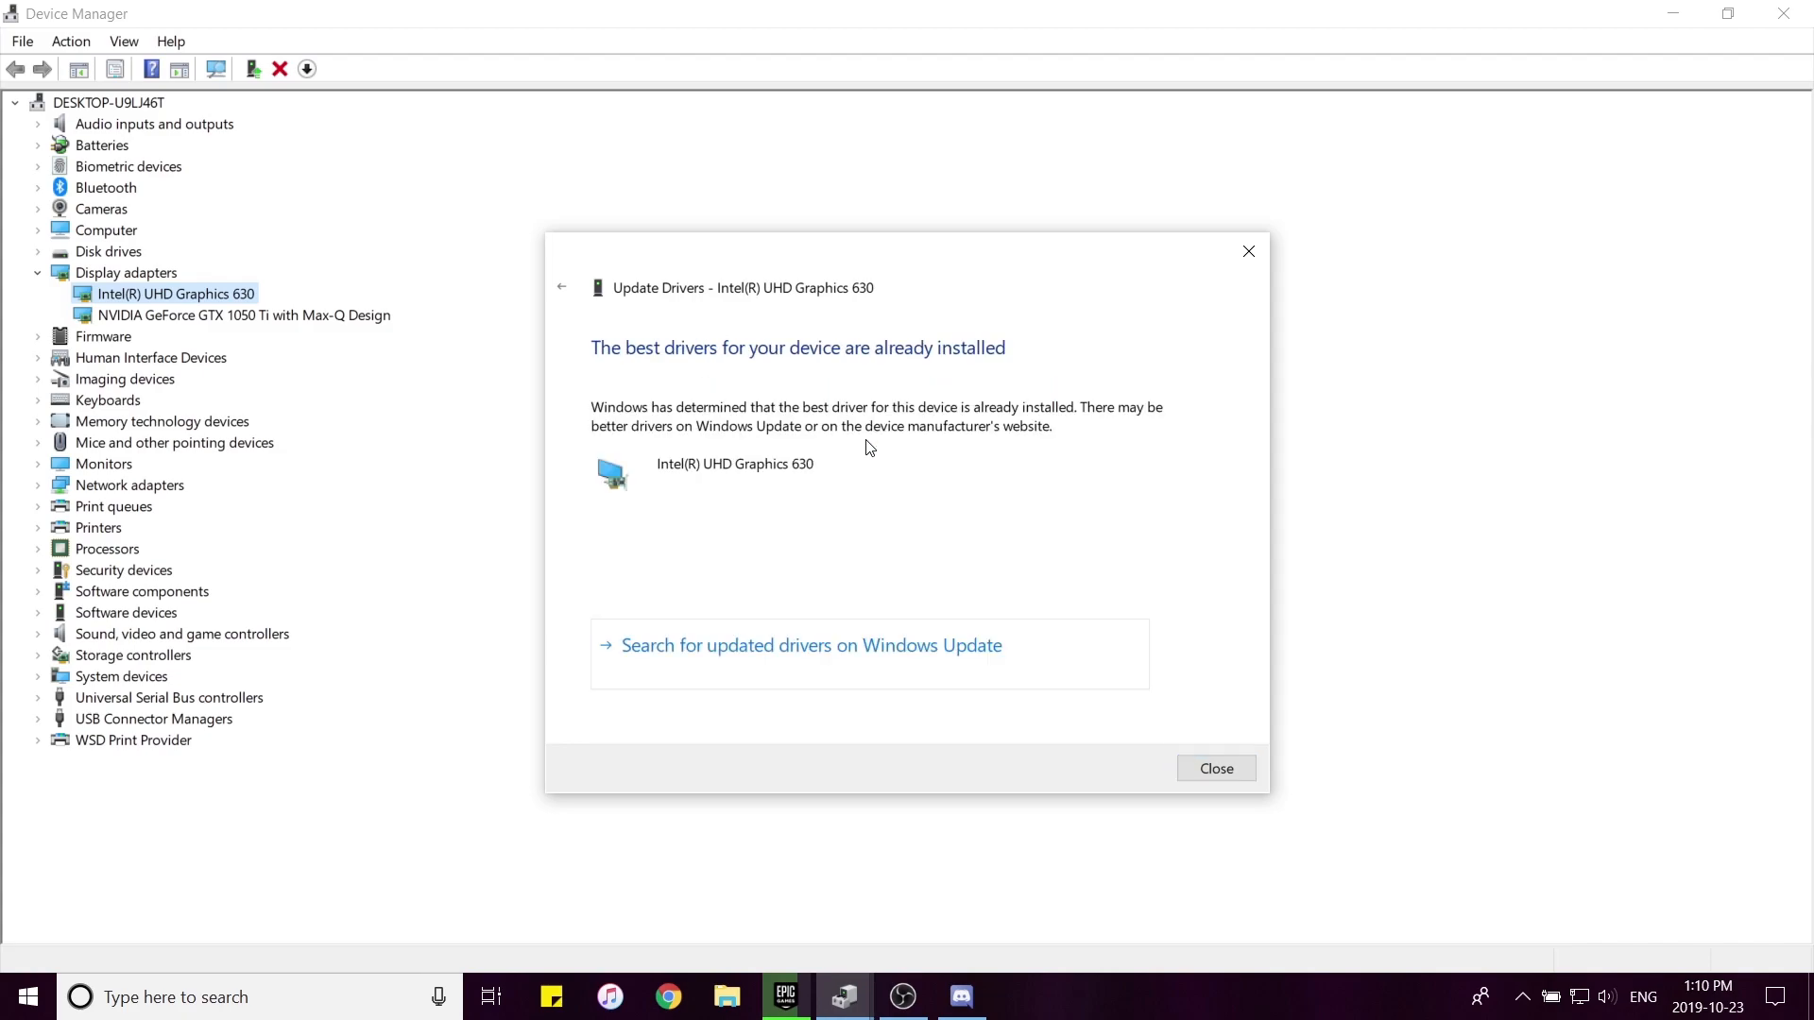
pyautogui.click(1217, 770)
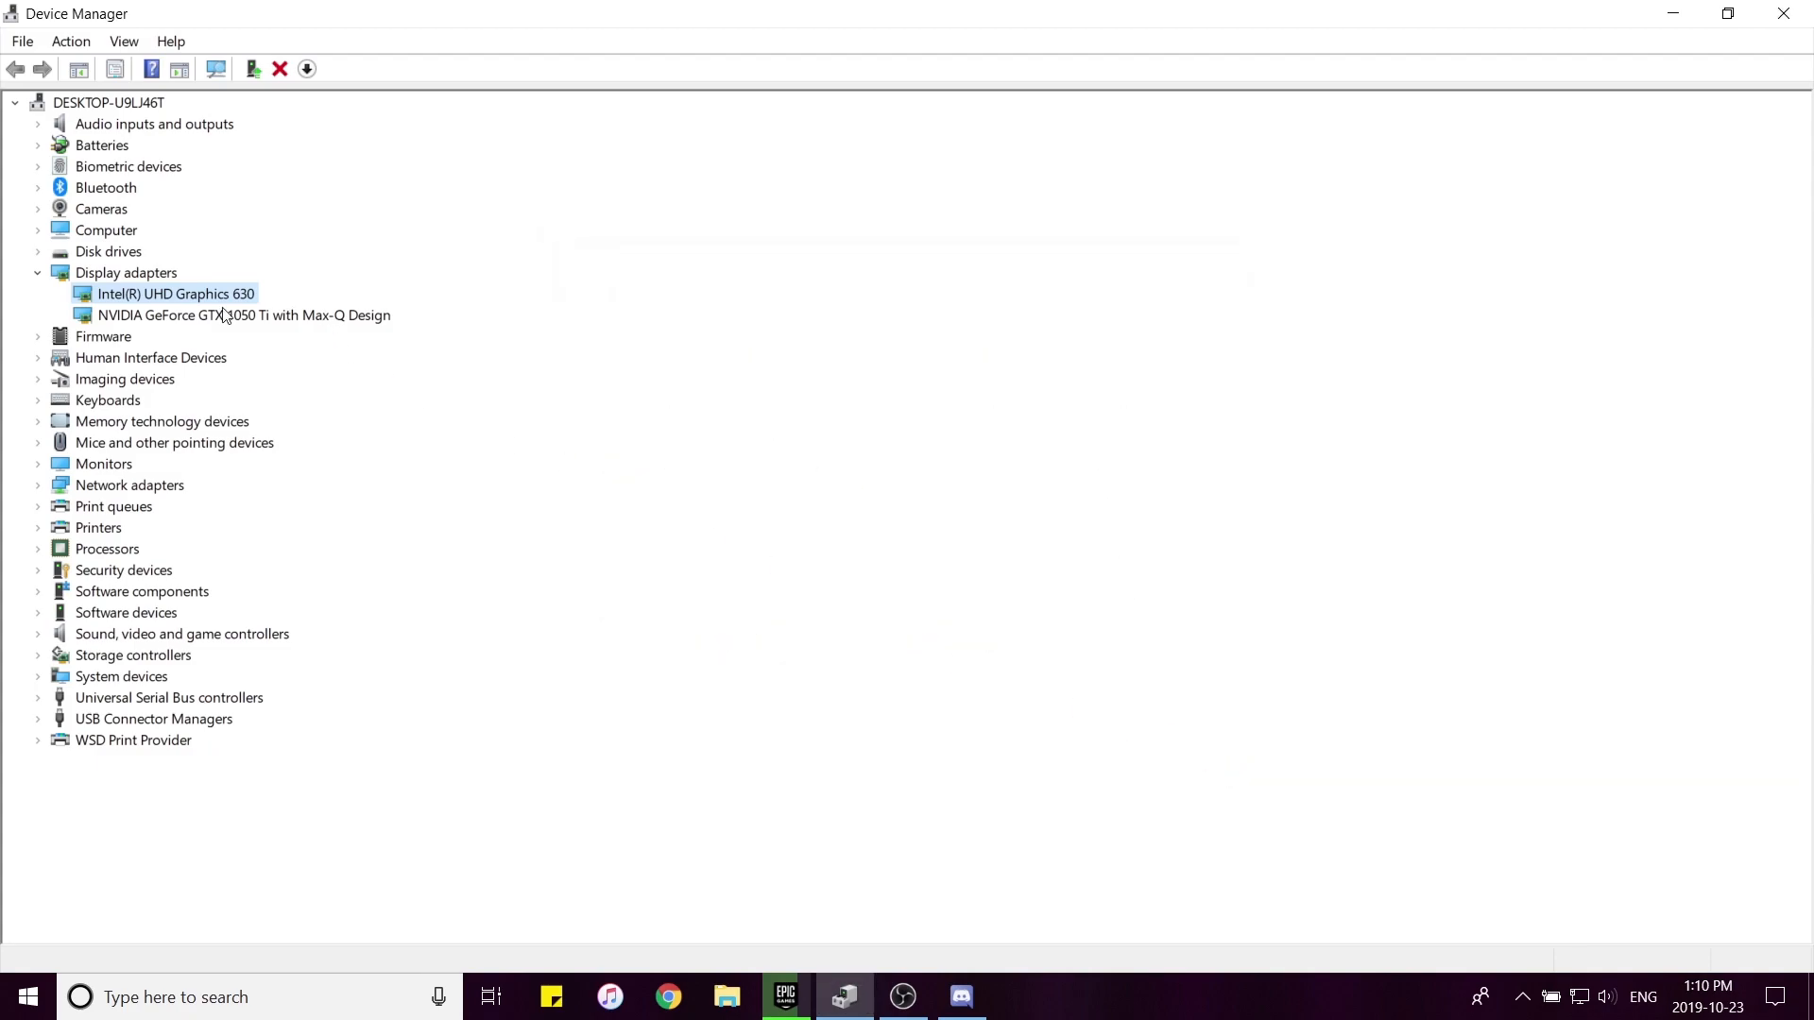
pyautogui.rightClick(251, 314)
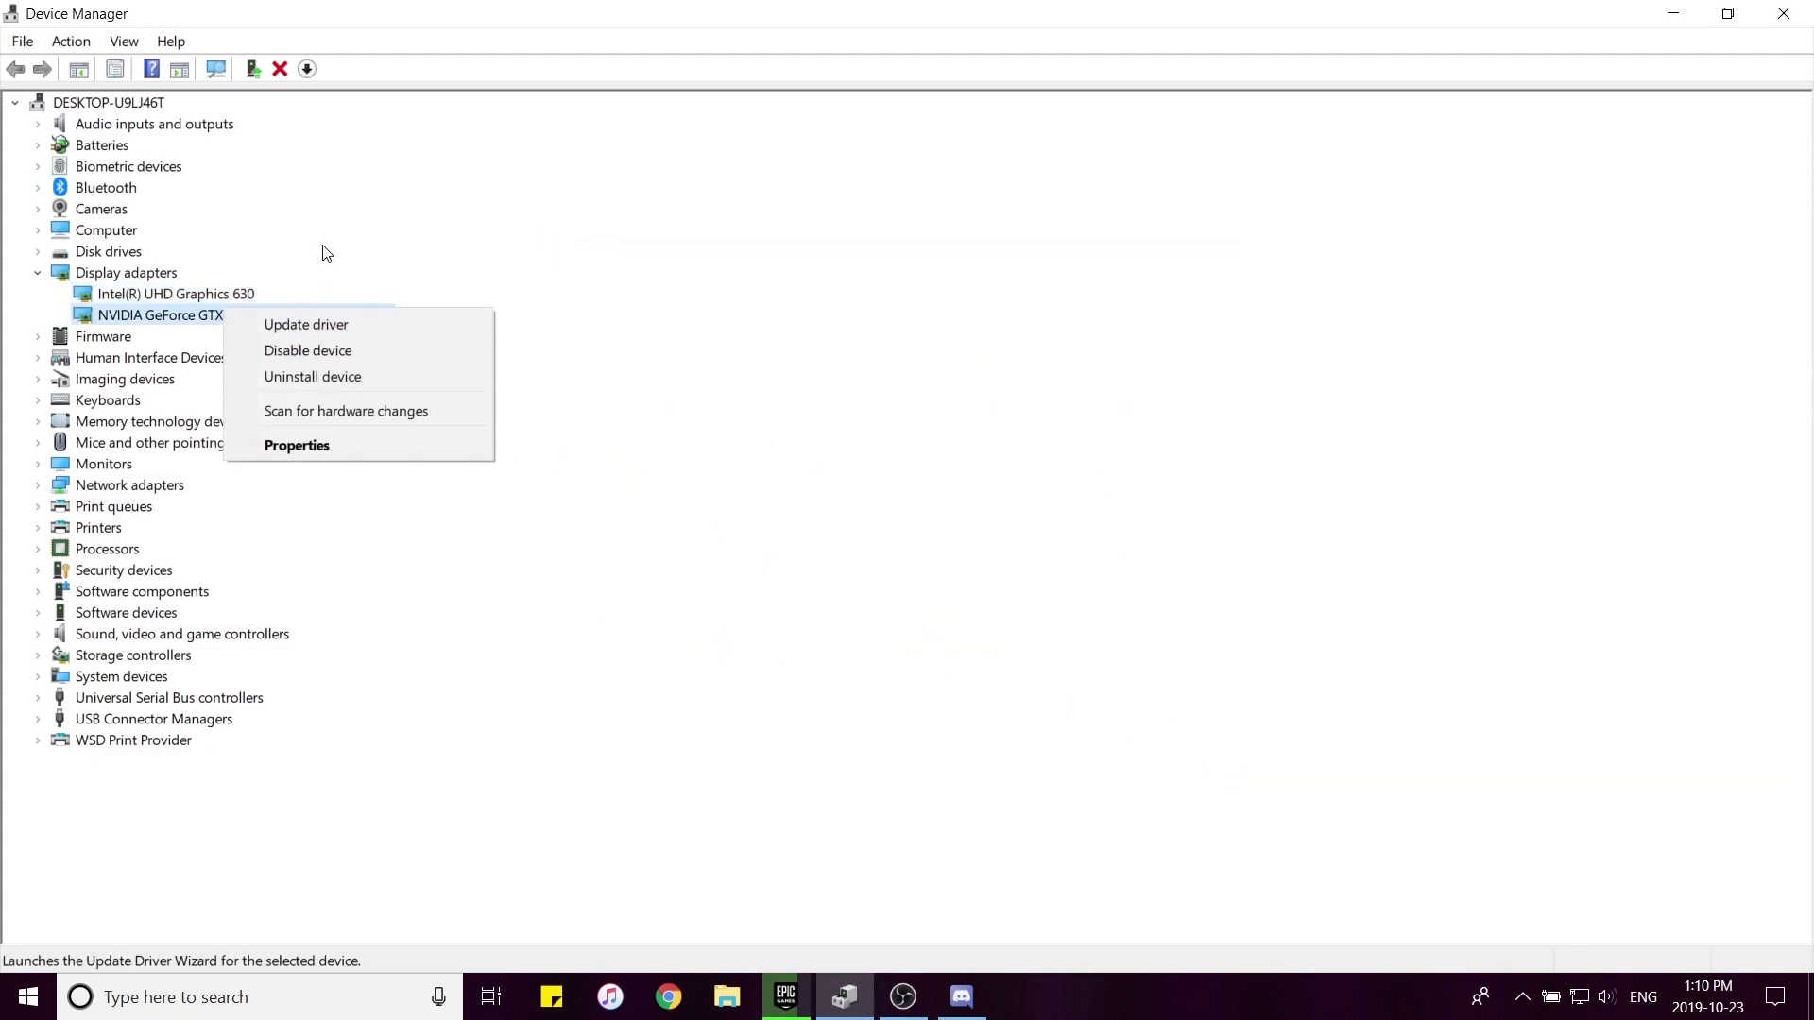
pyautogui.click(353, 253)
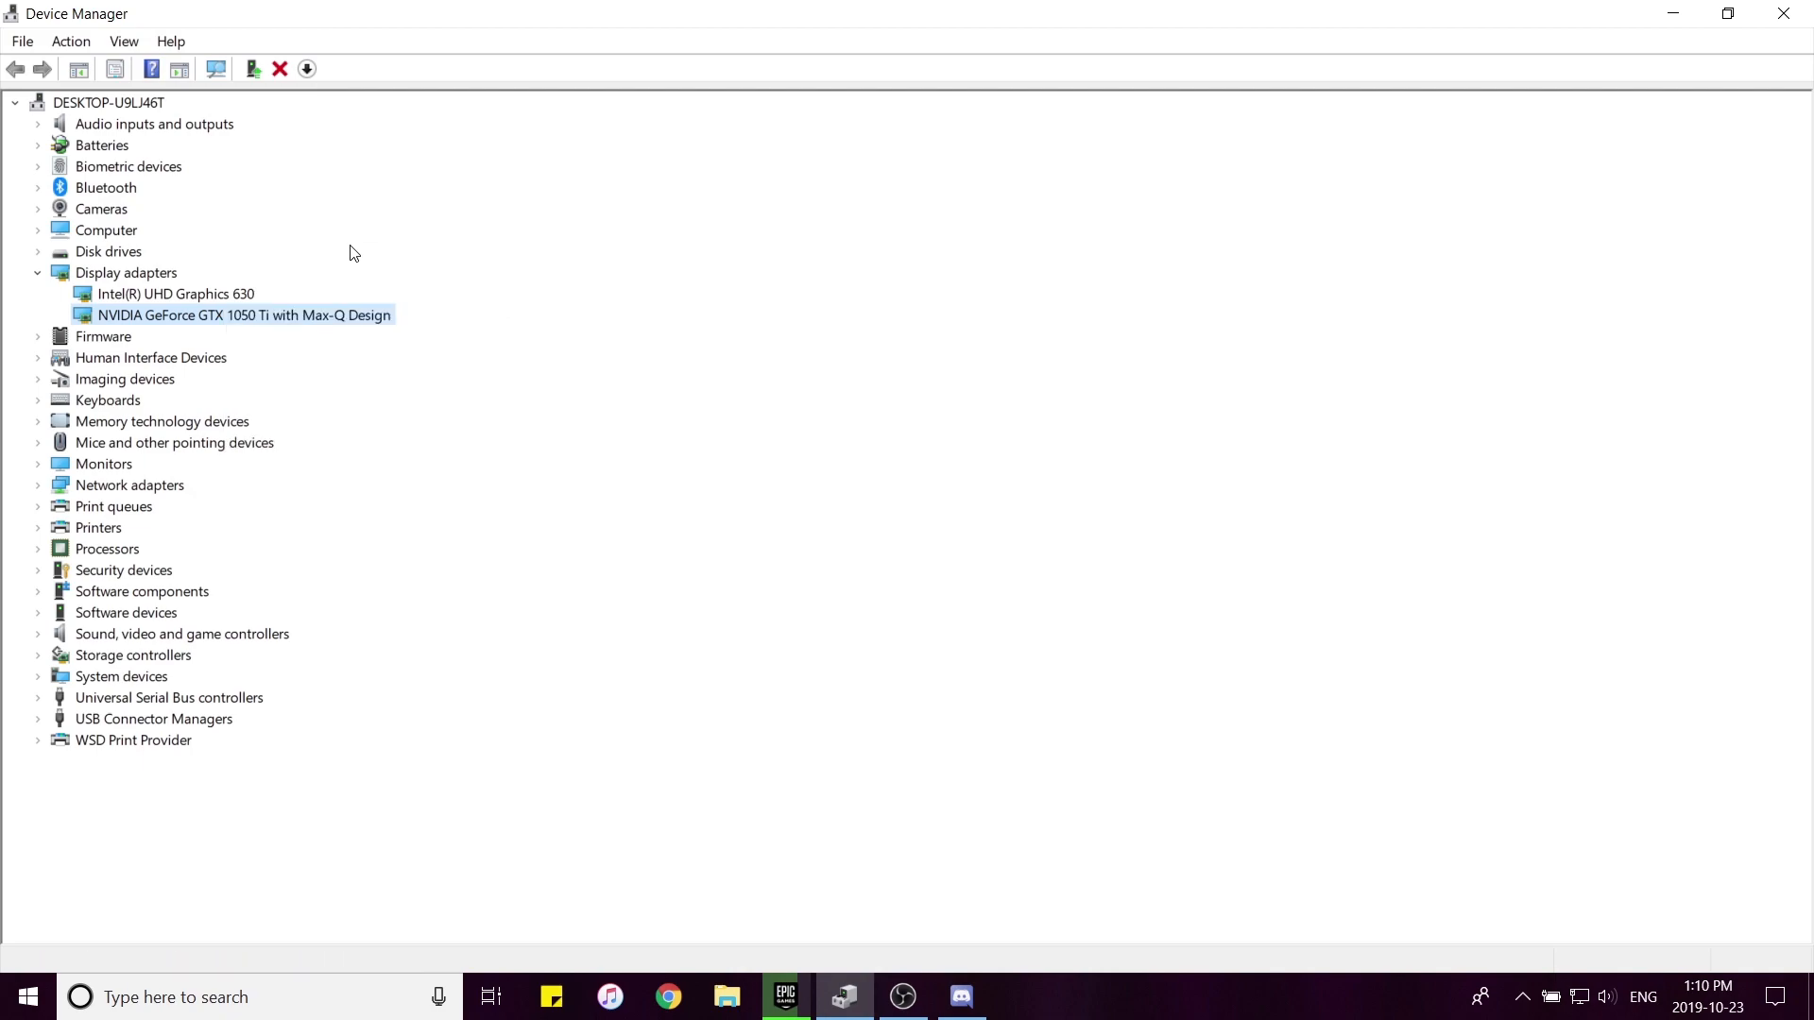
pyautogui.rightClick(218, 293)
pyautogui.rightClick(233, 286)
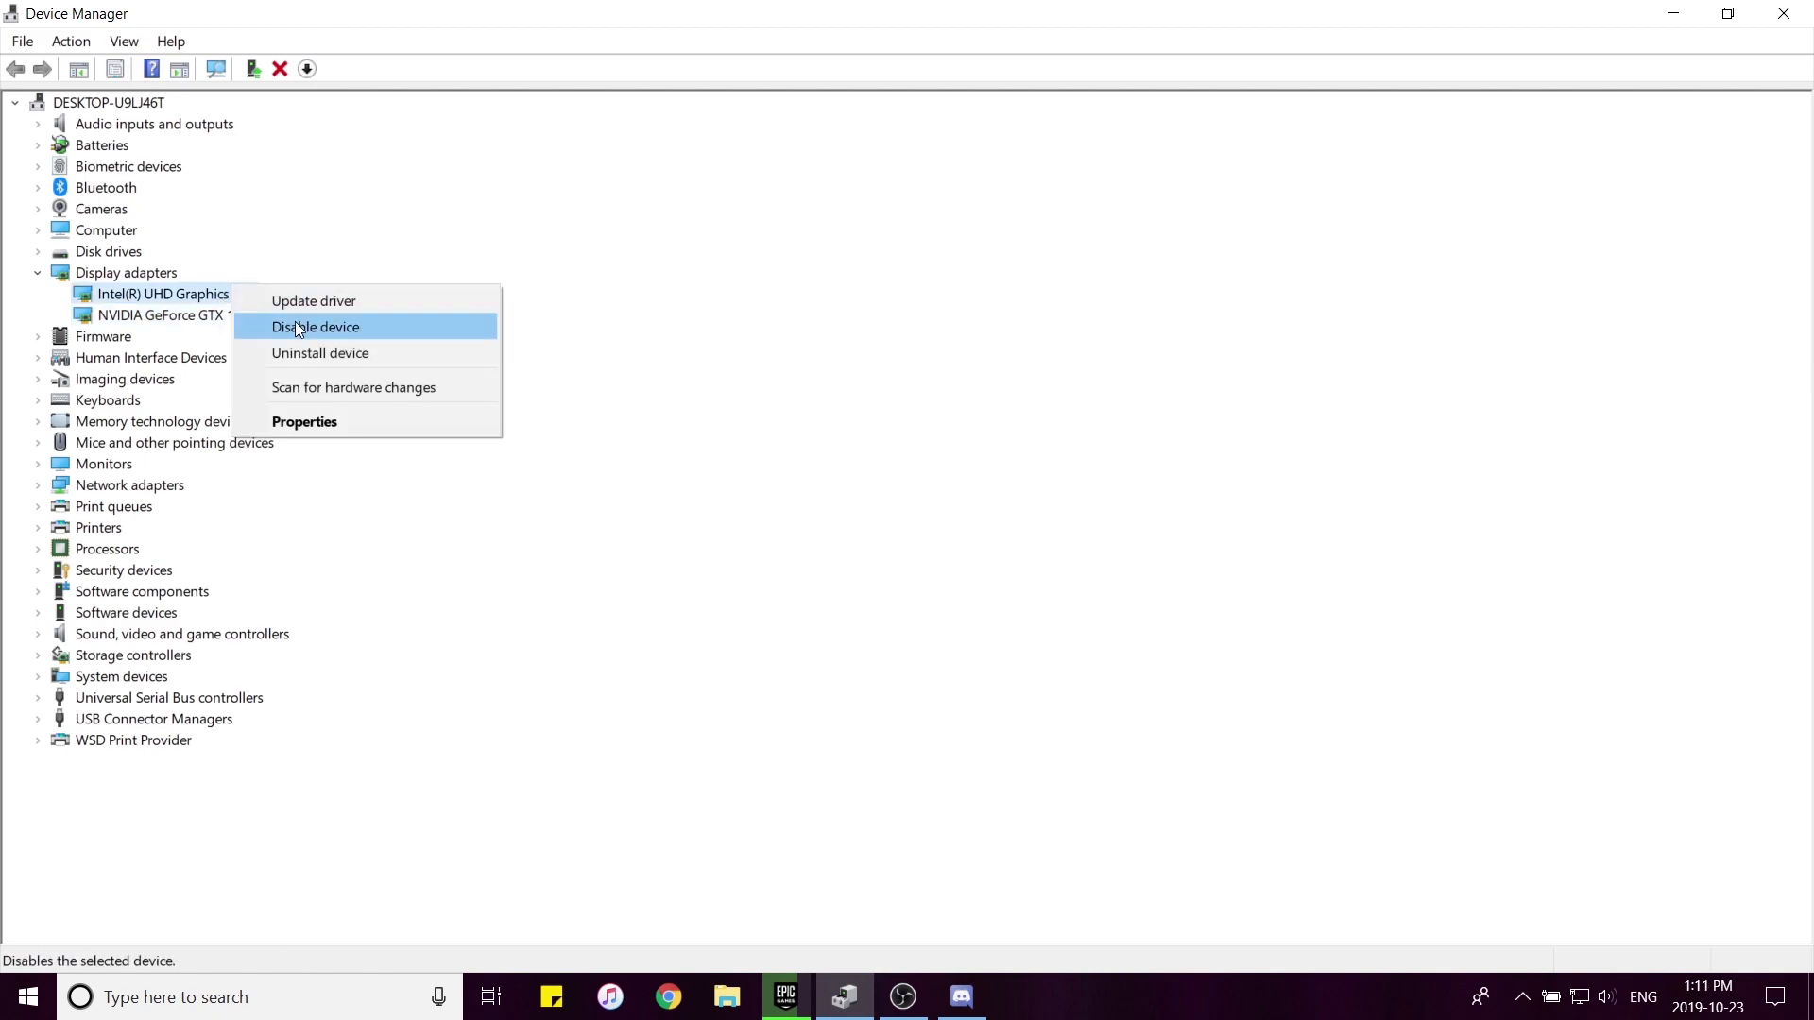
pyautogui.click(297, 326)
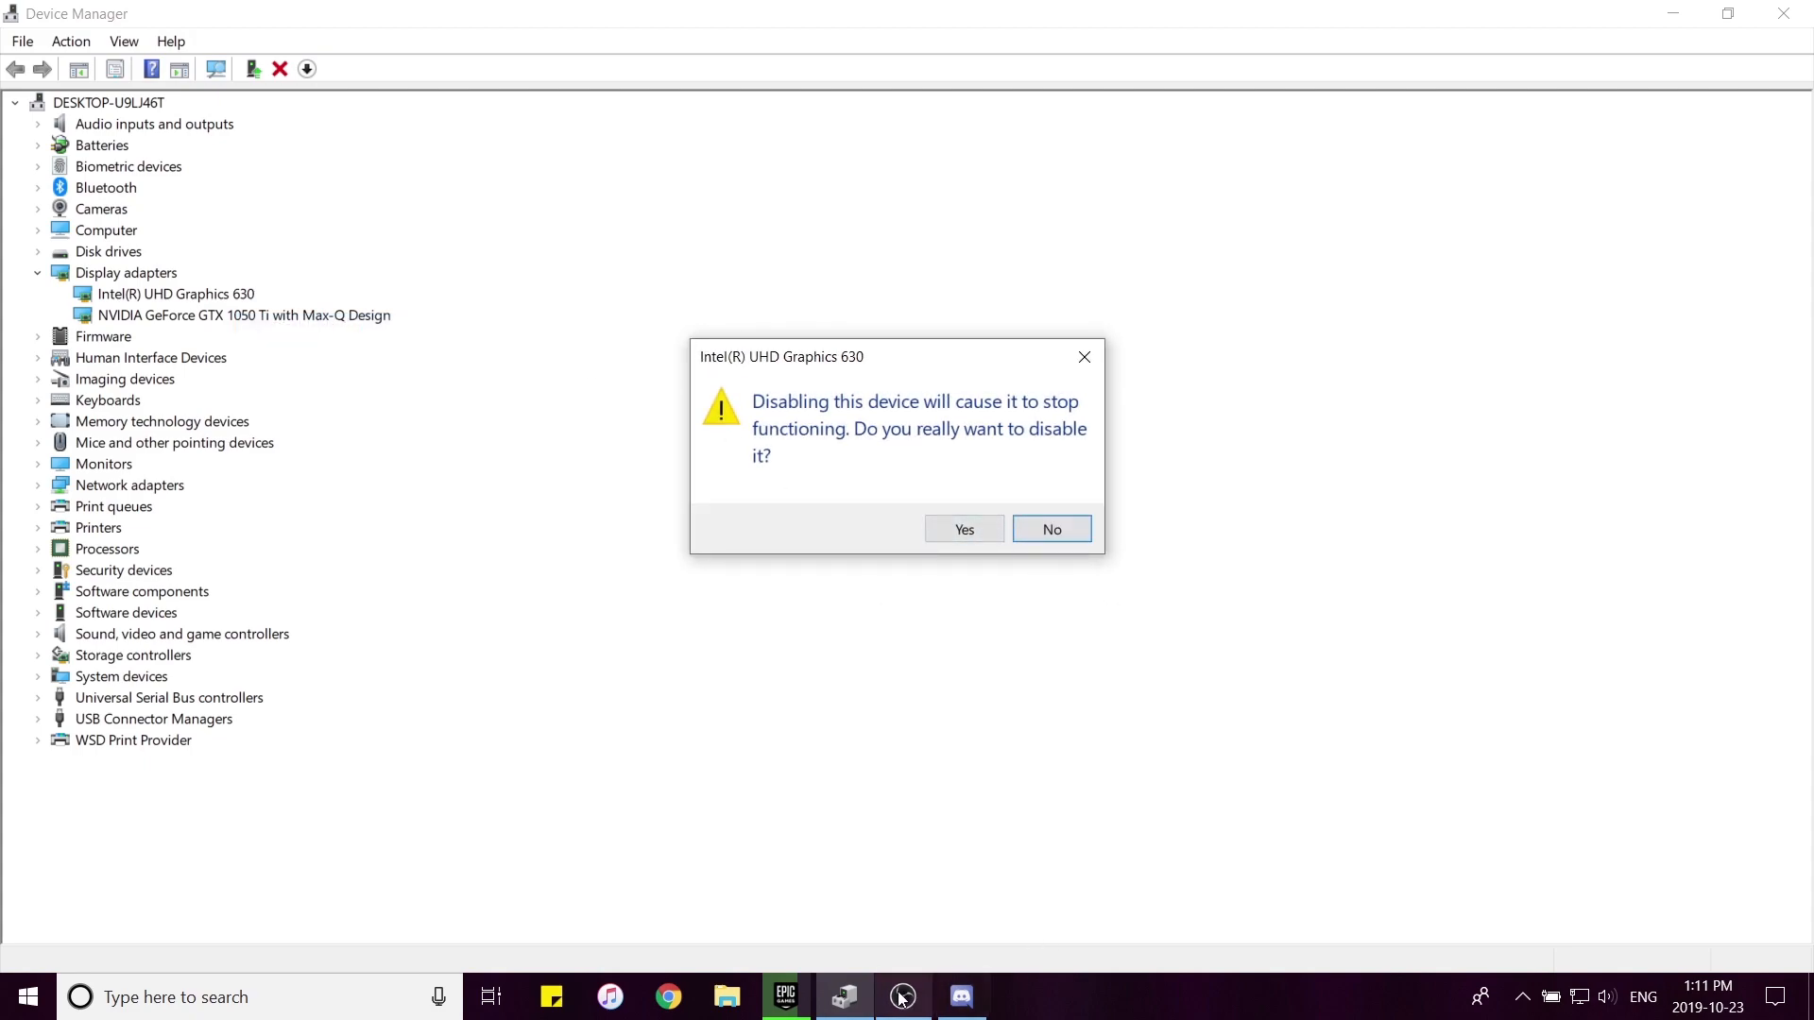
pyautogui.click(1087, 531)
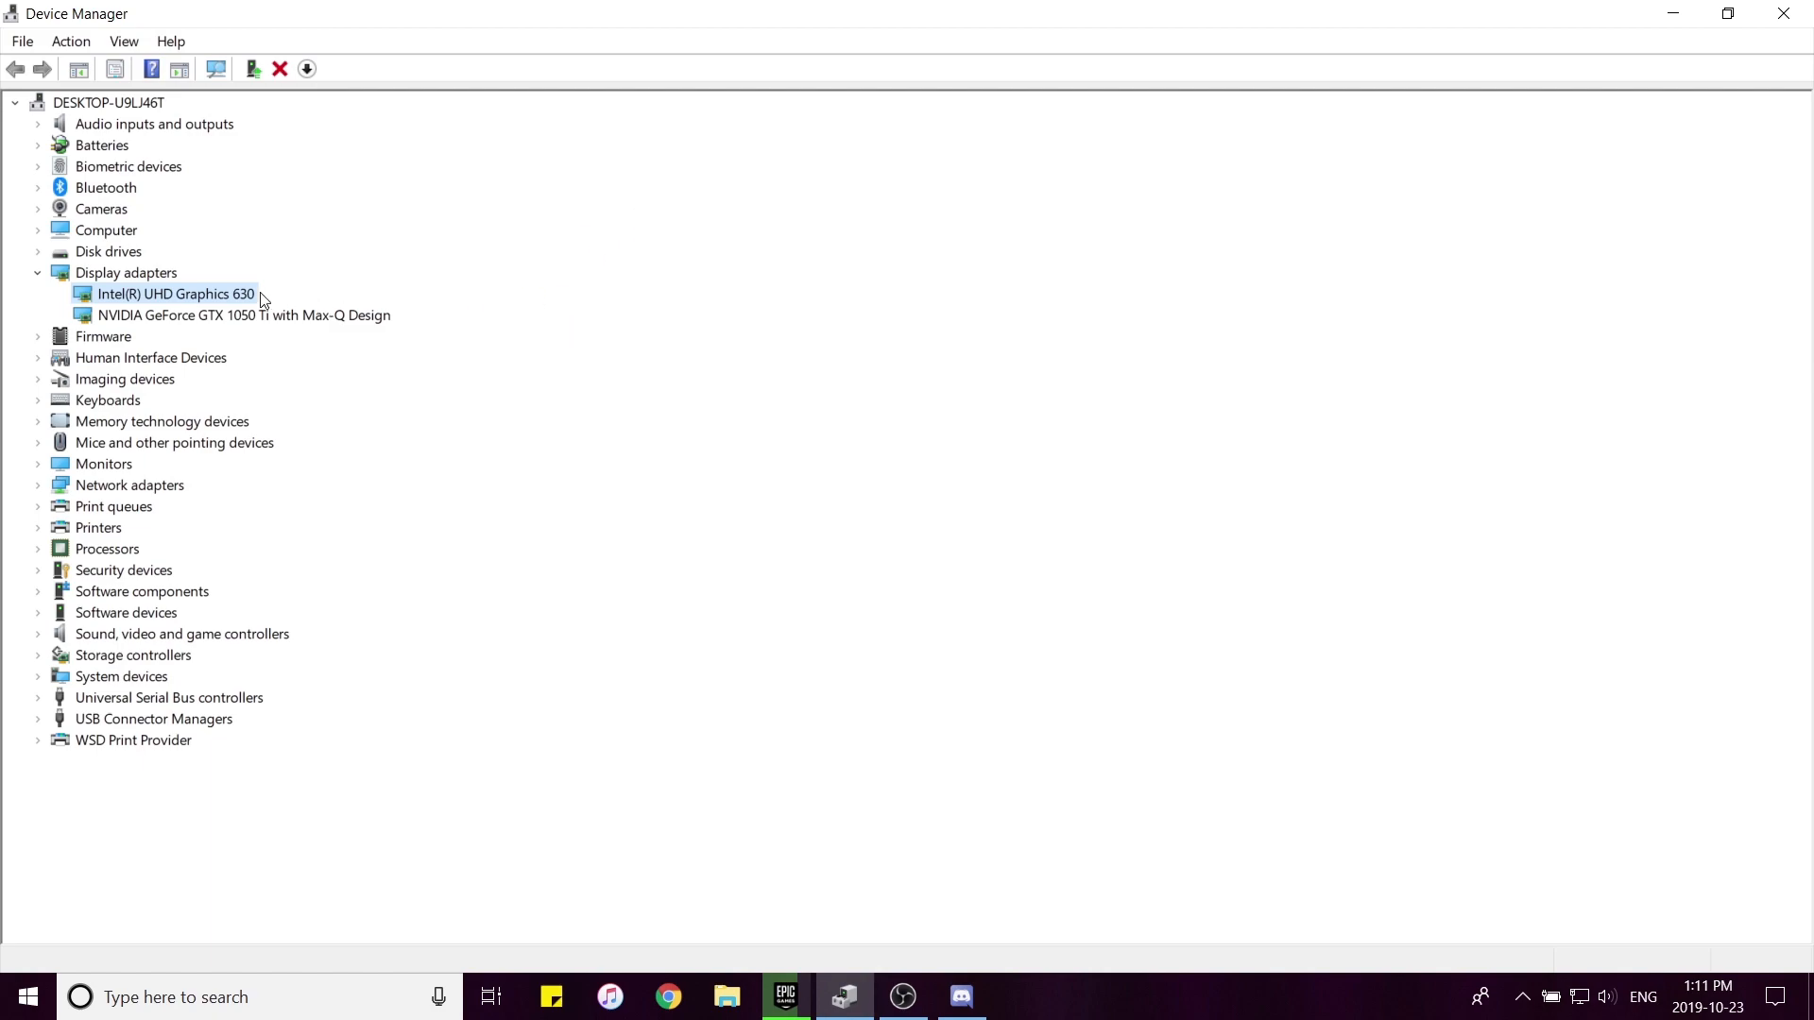
pyautogui.rightClick(219, 294)
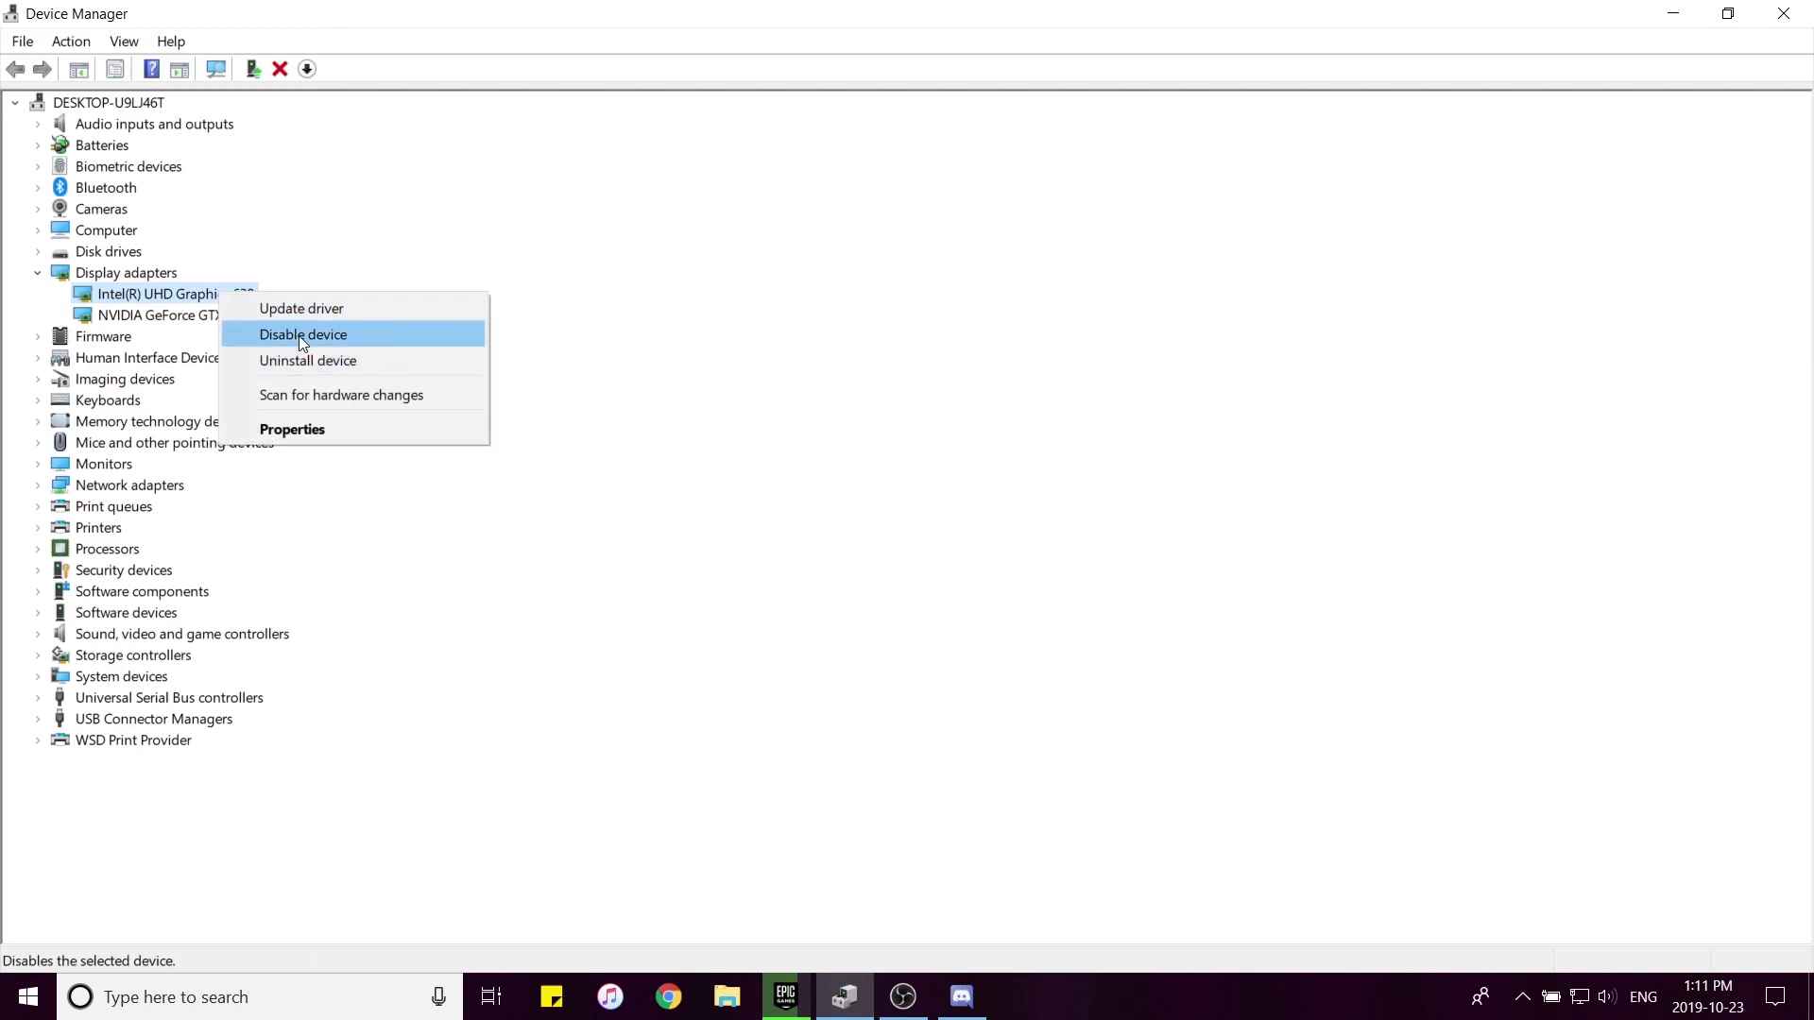
pyautogui.click(260, 288)
pyautogui.rightClick(234, 321)
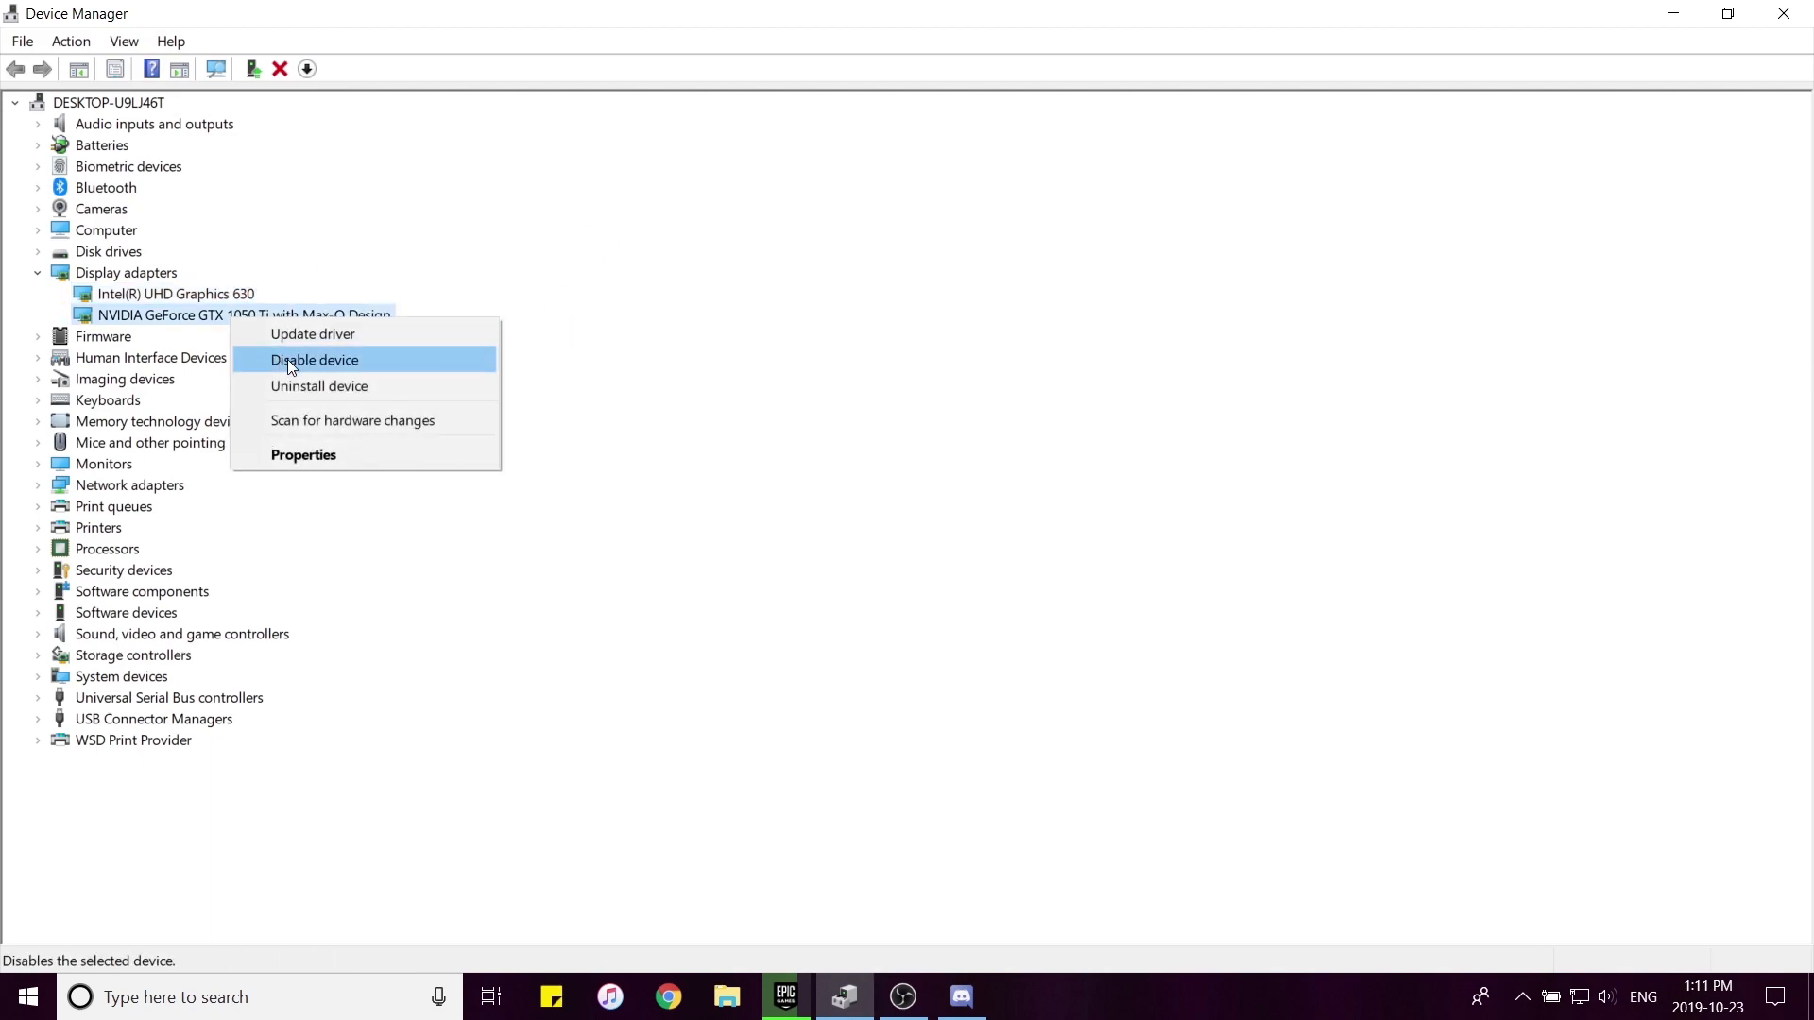
pyautogui.click(481, 271)
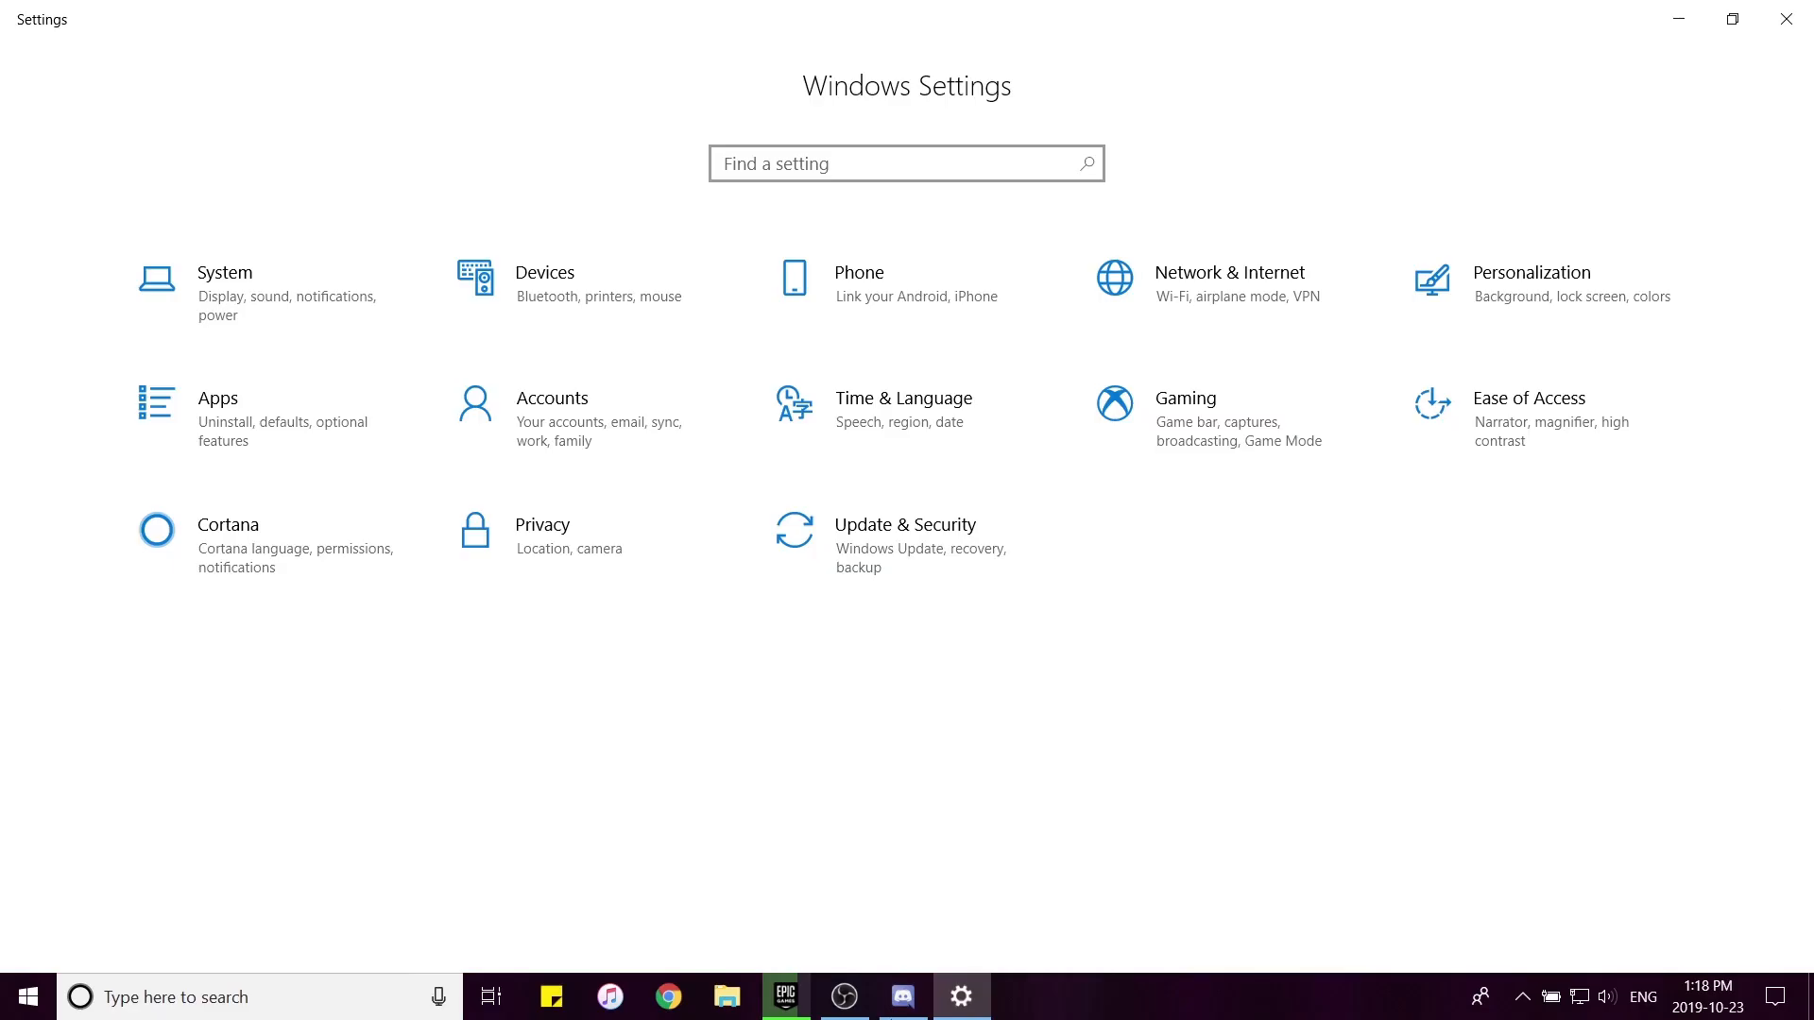
# Check for new Windows updates in the Update & Security settings.
pyautogui.click(28, 997)
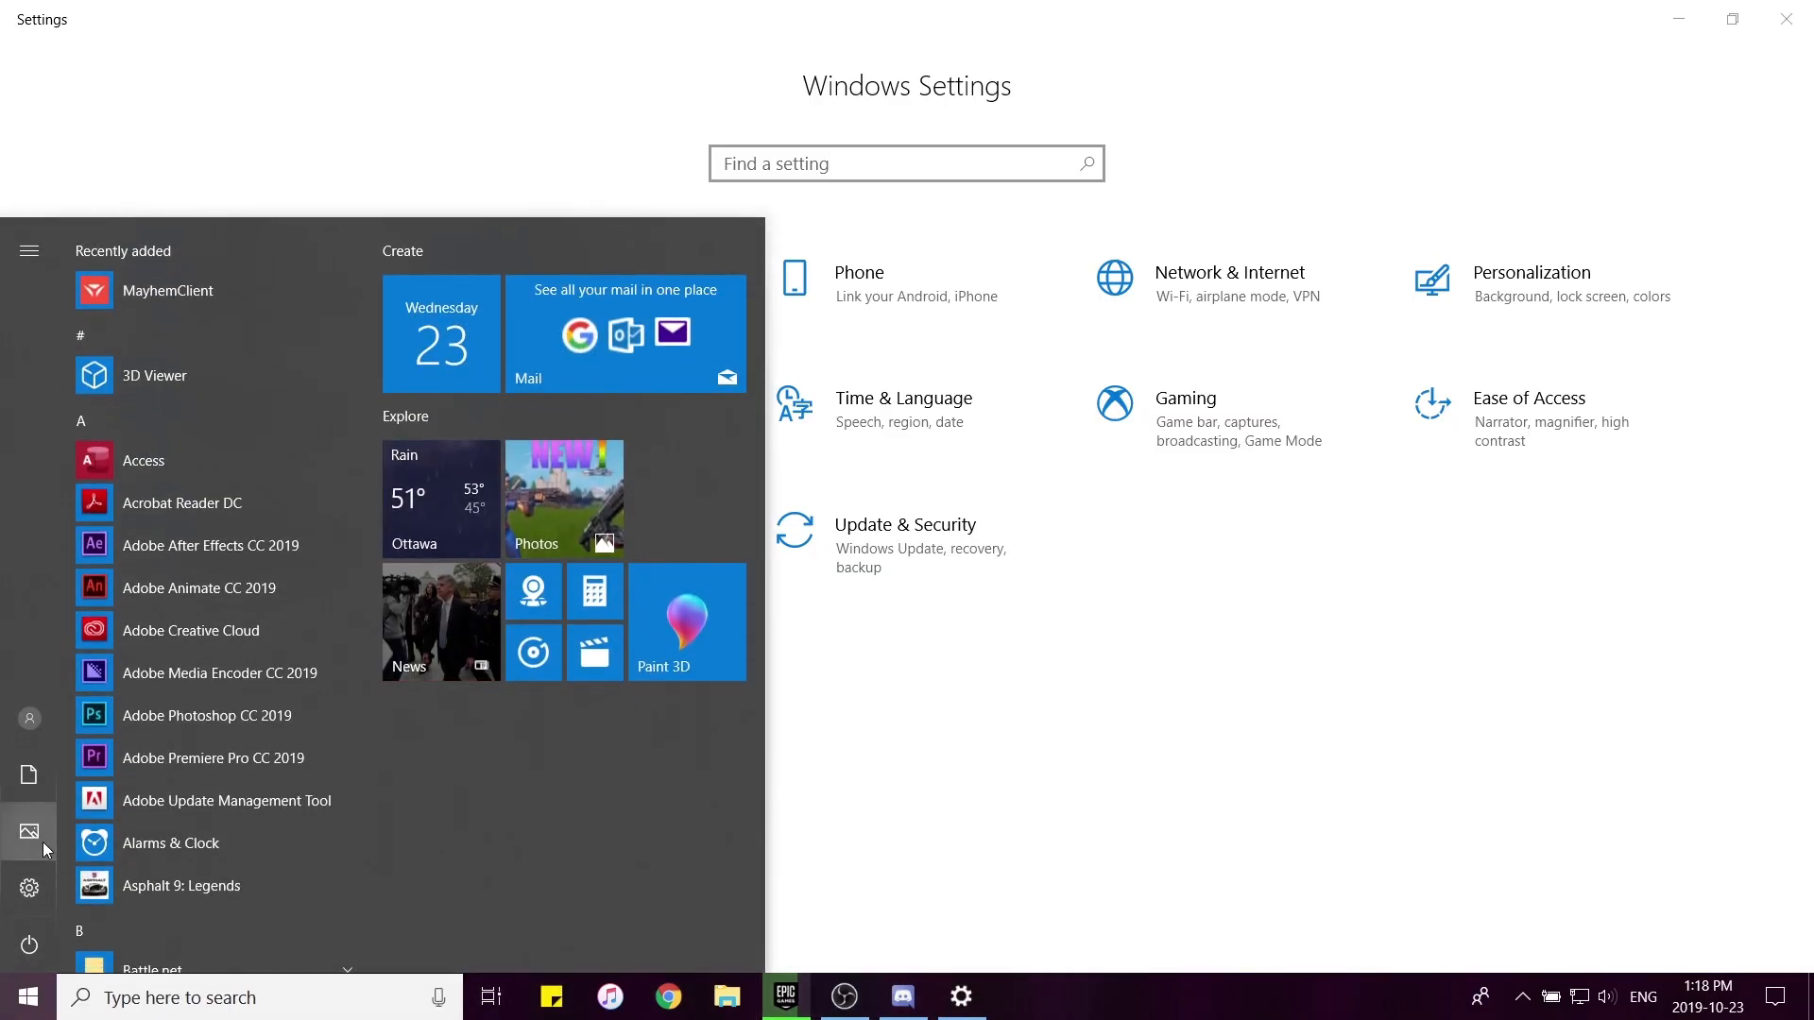
pyautogui.click(29, 886)
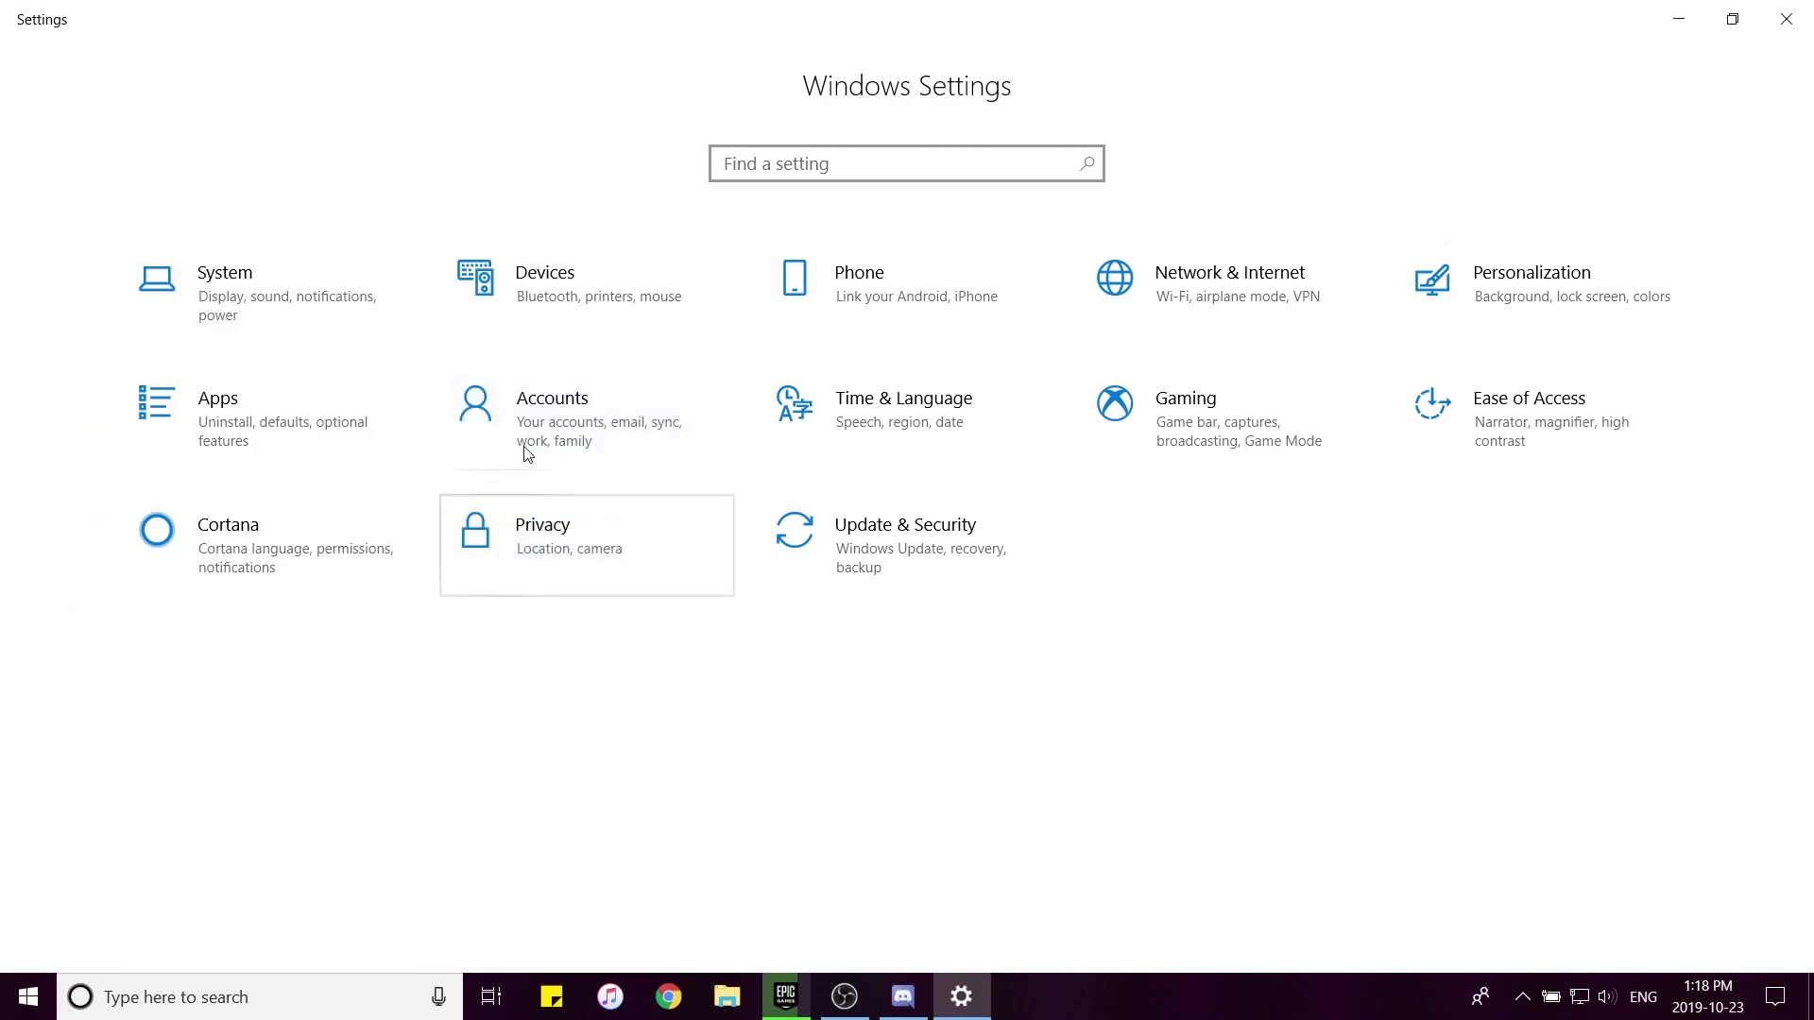
pyautogui.click(982, 545)
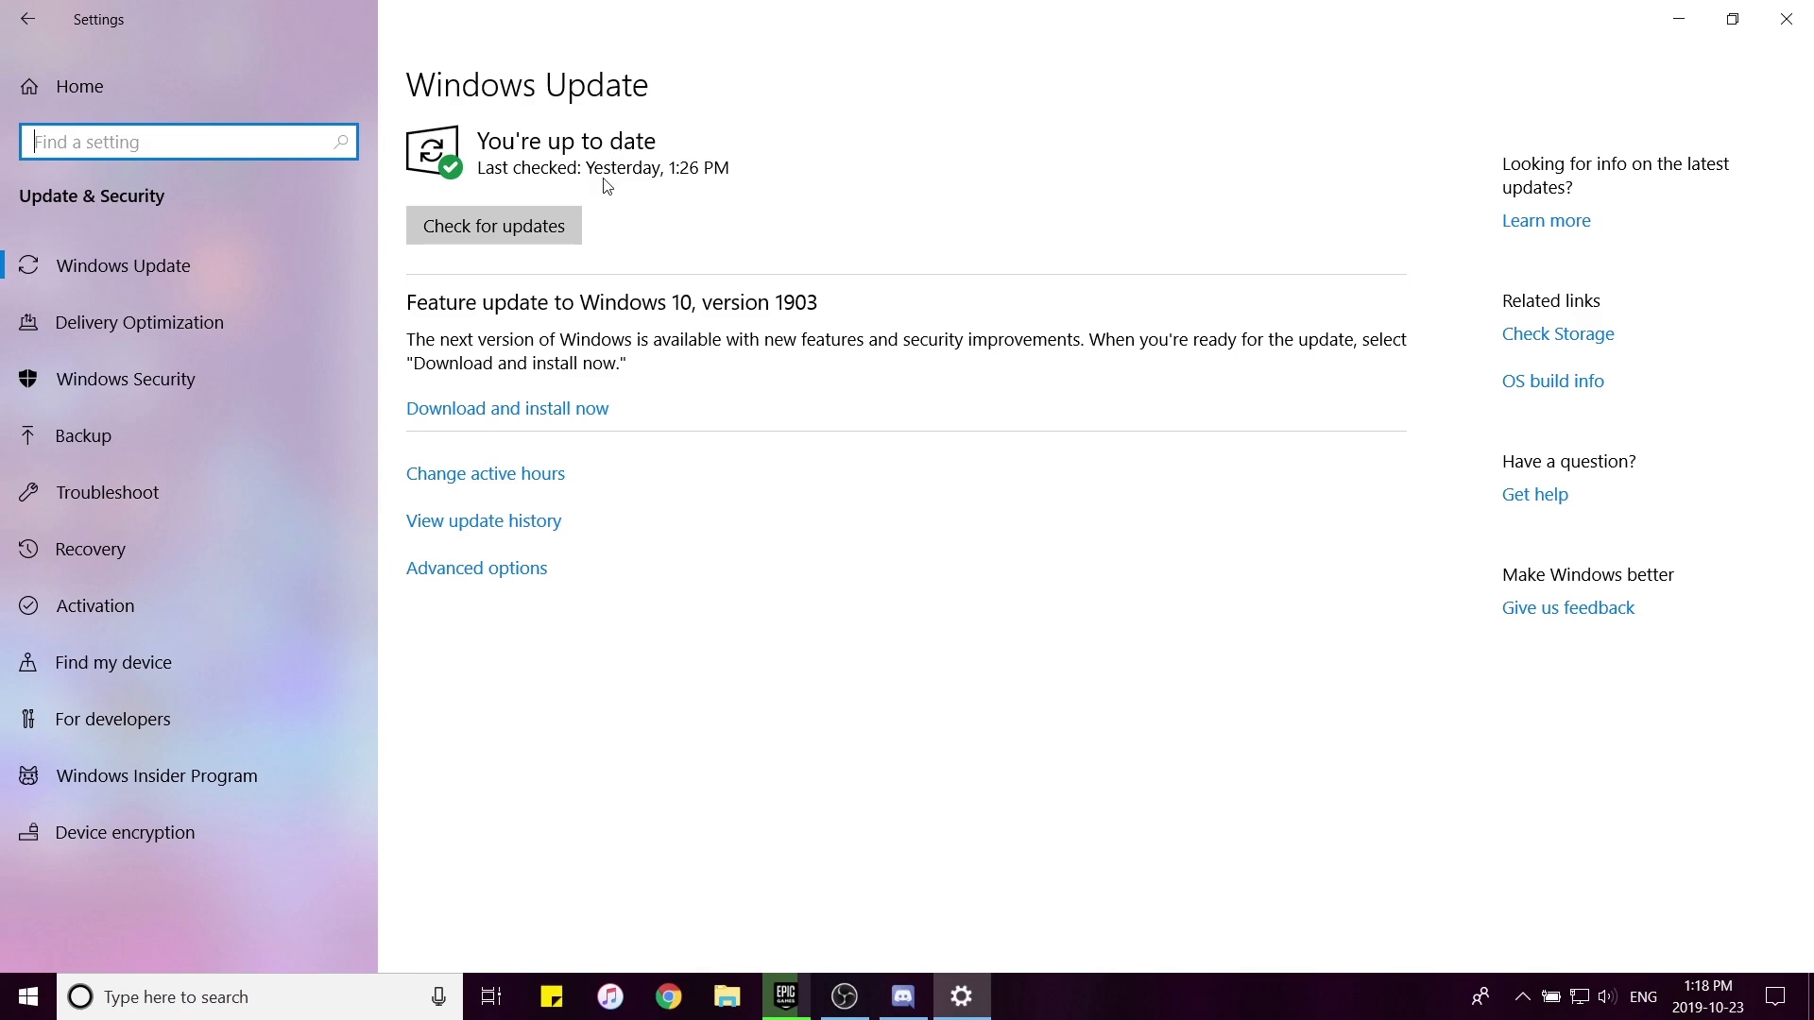
pyautogui.click(546, 225)
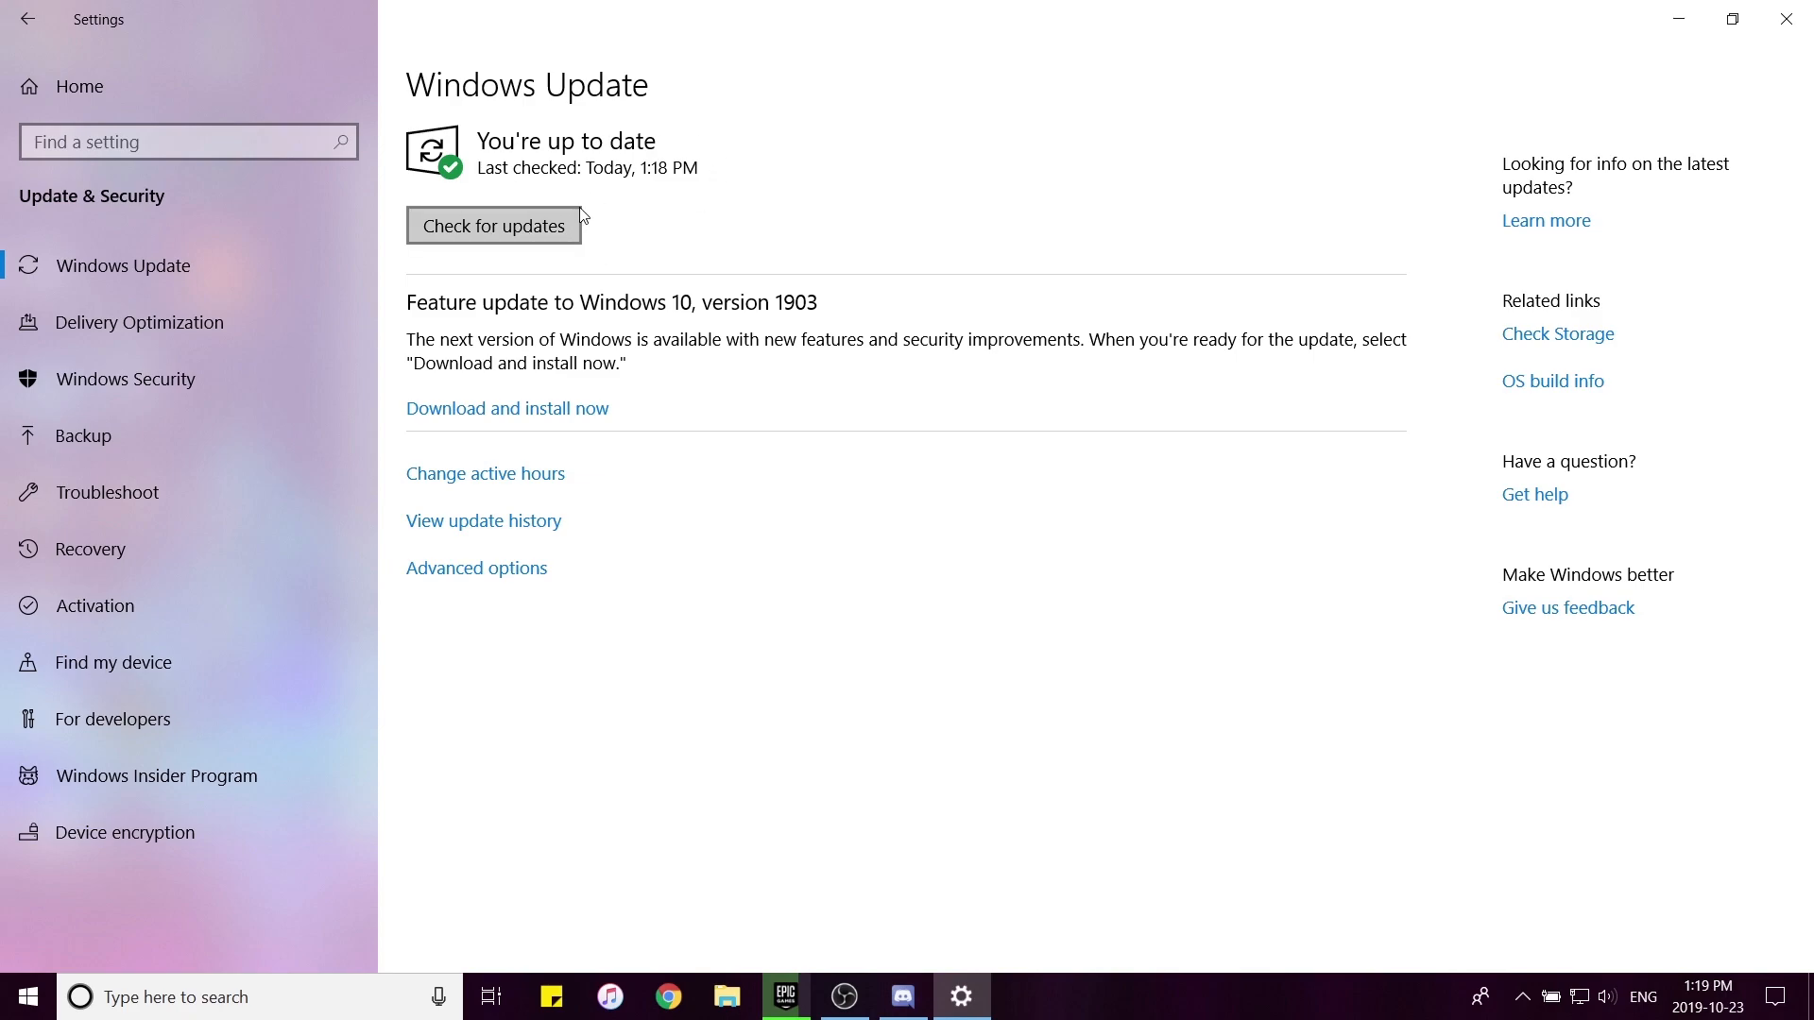
# Open Free up space now from the system's Storage settings and look through the removable temporary files.
pyautogui.click(27, 19)
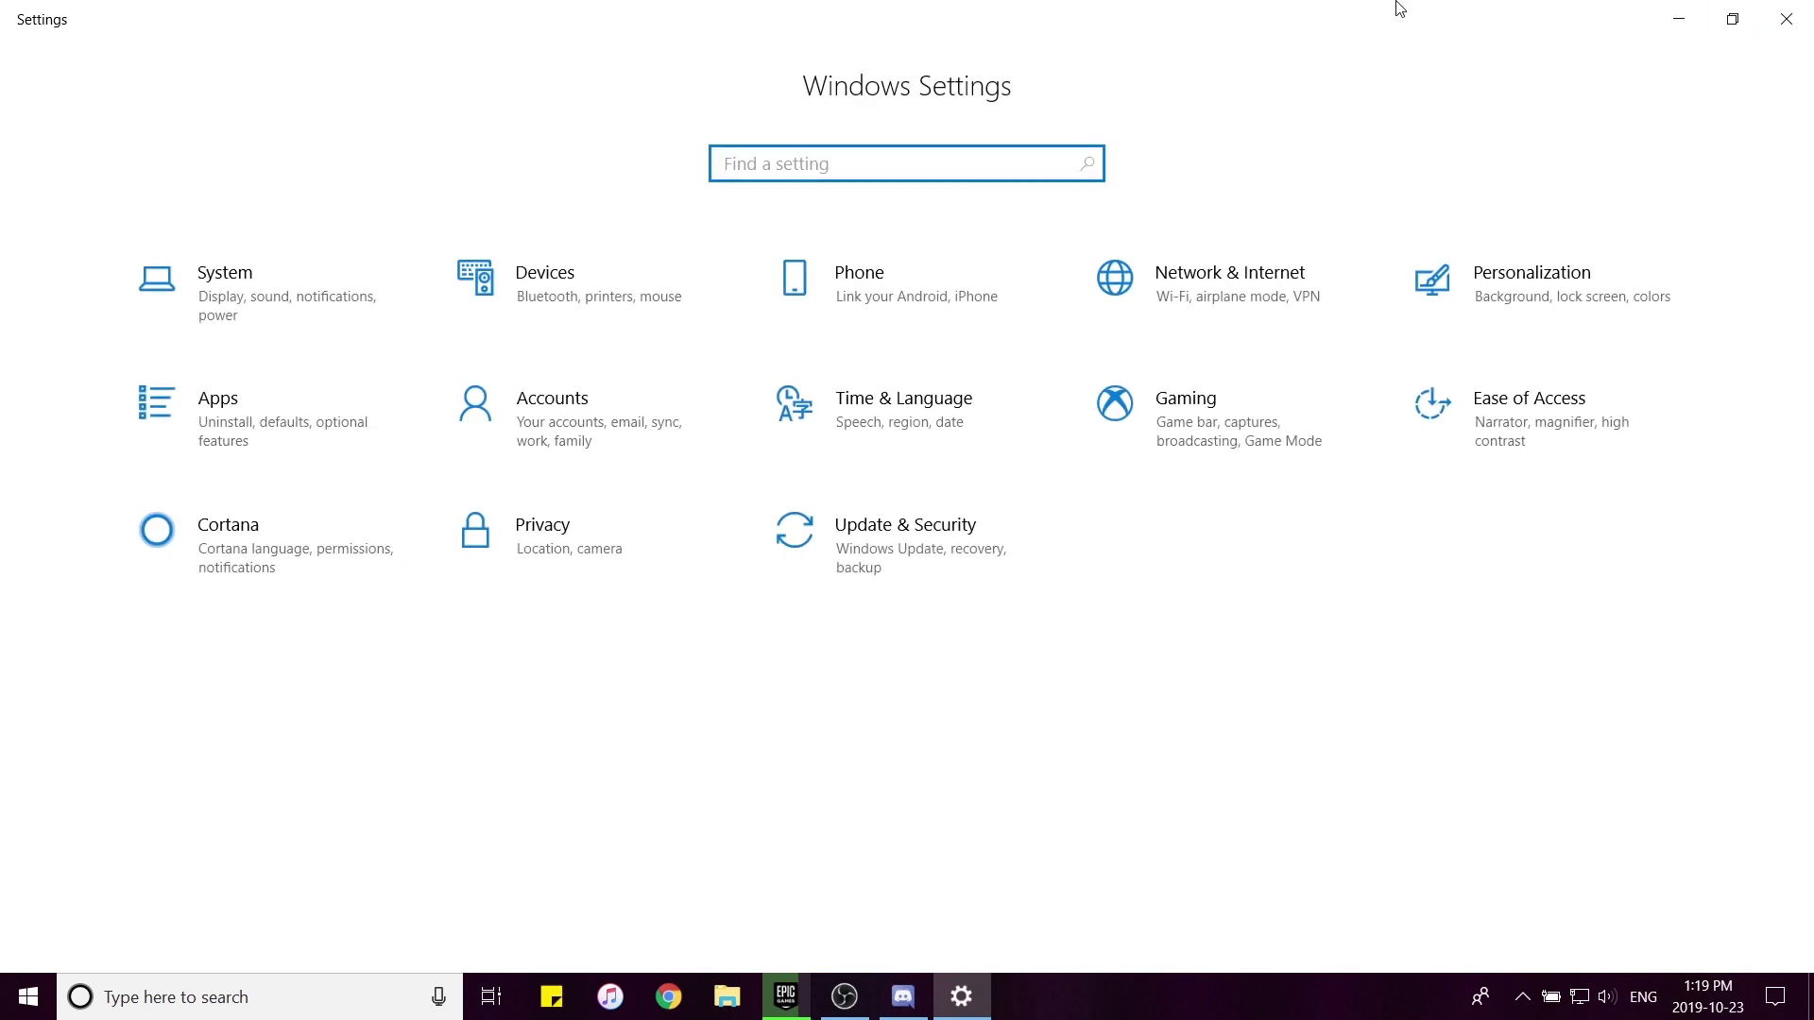
pyautogui.click(318, 308)
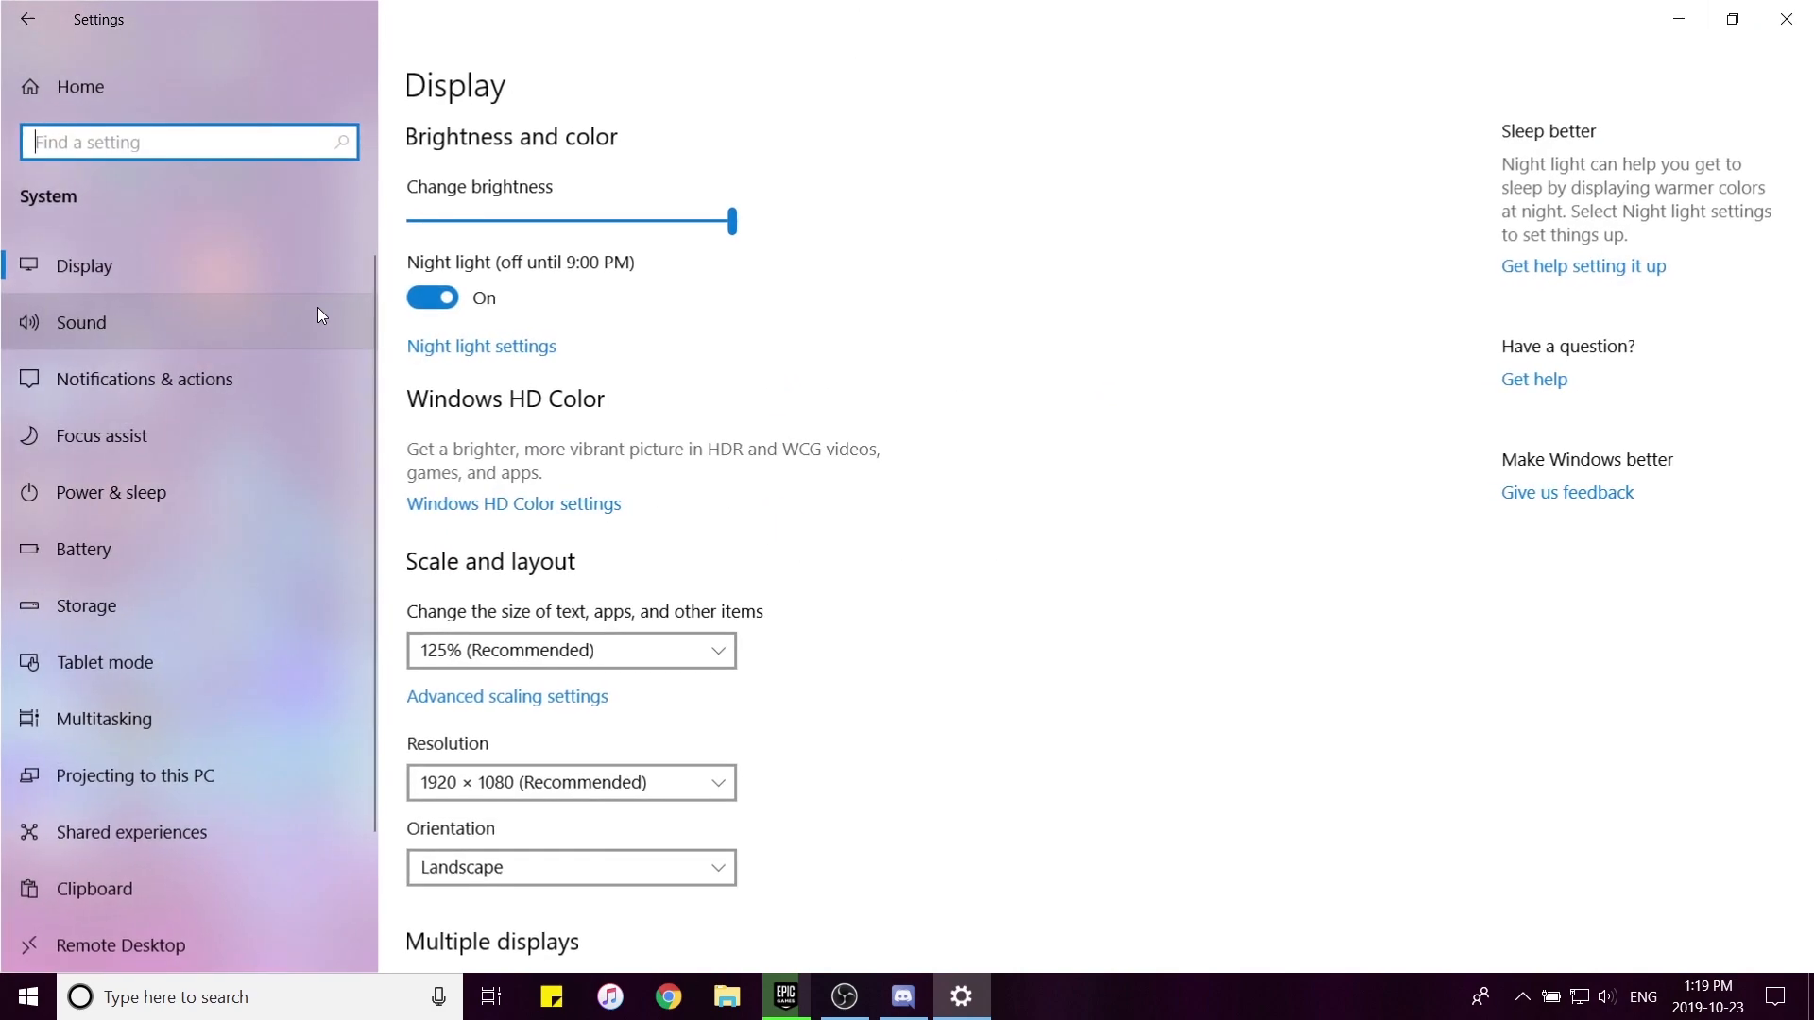
pyautogui.scroll(-2, 224, 556)
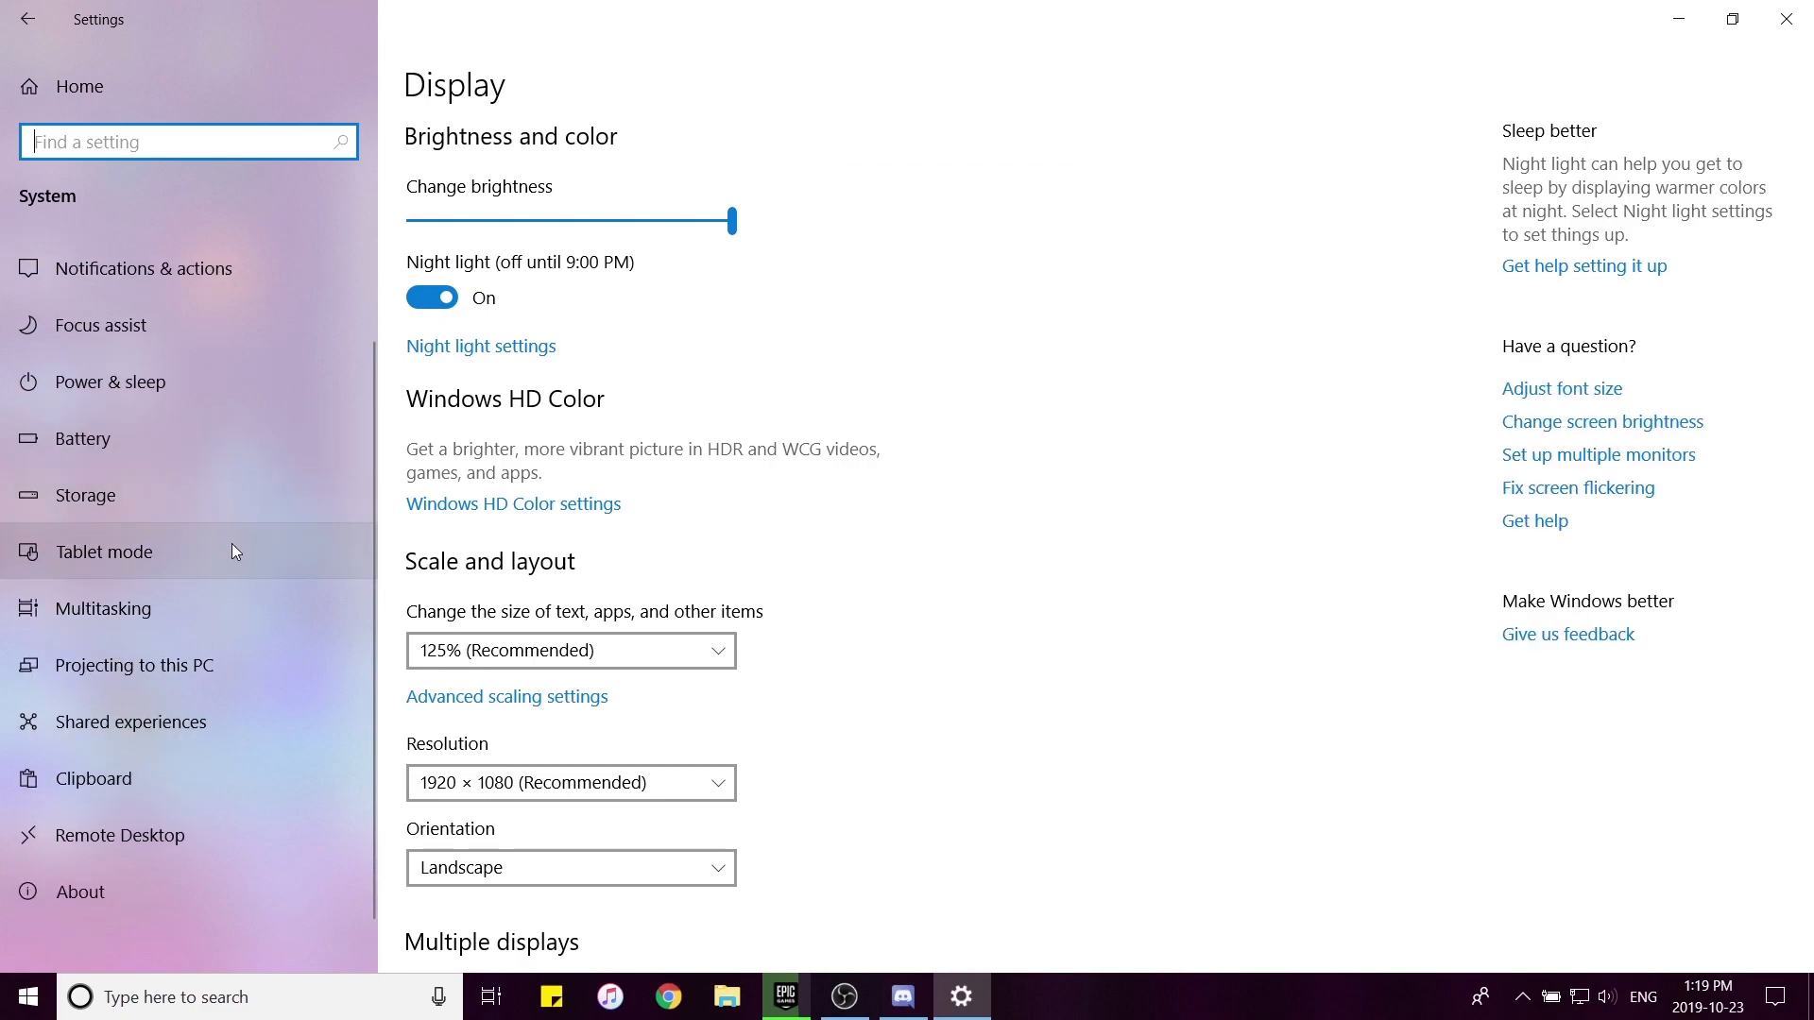
pyautogui.scroll(2, 225, 533)
pyautogui.click(249, 577)
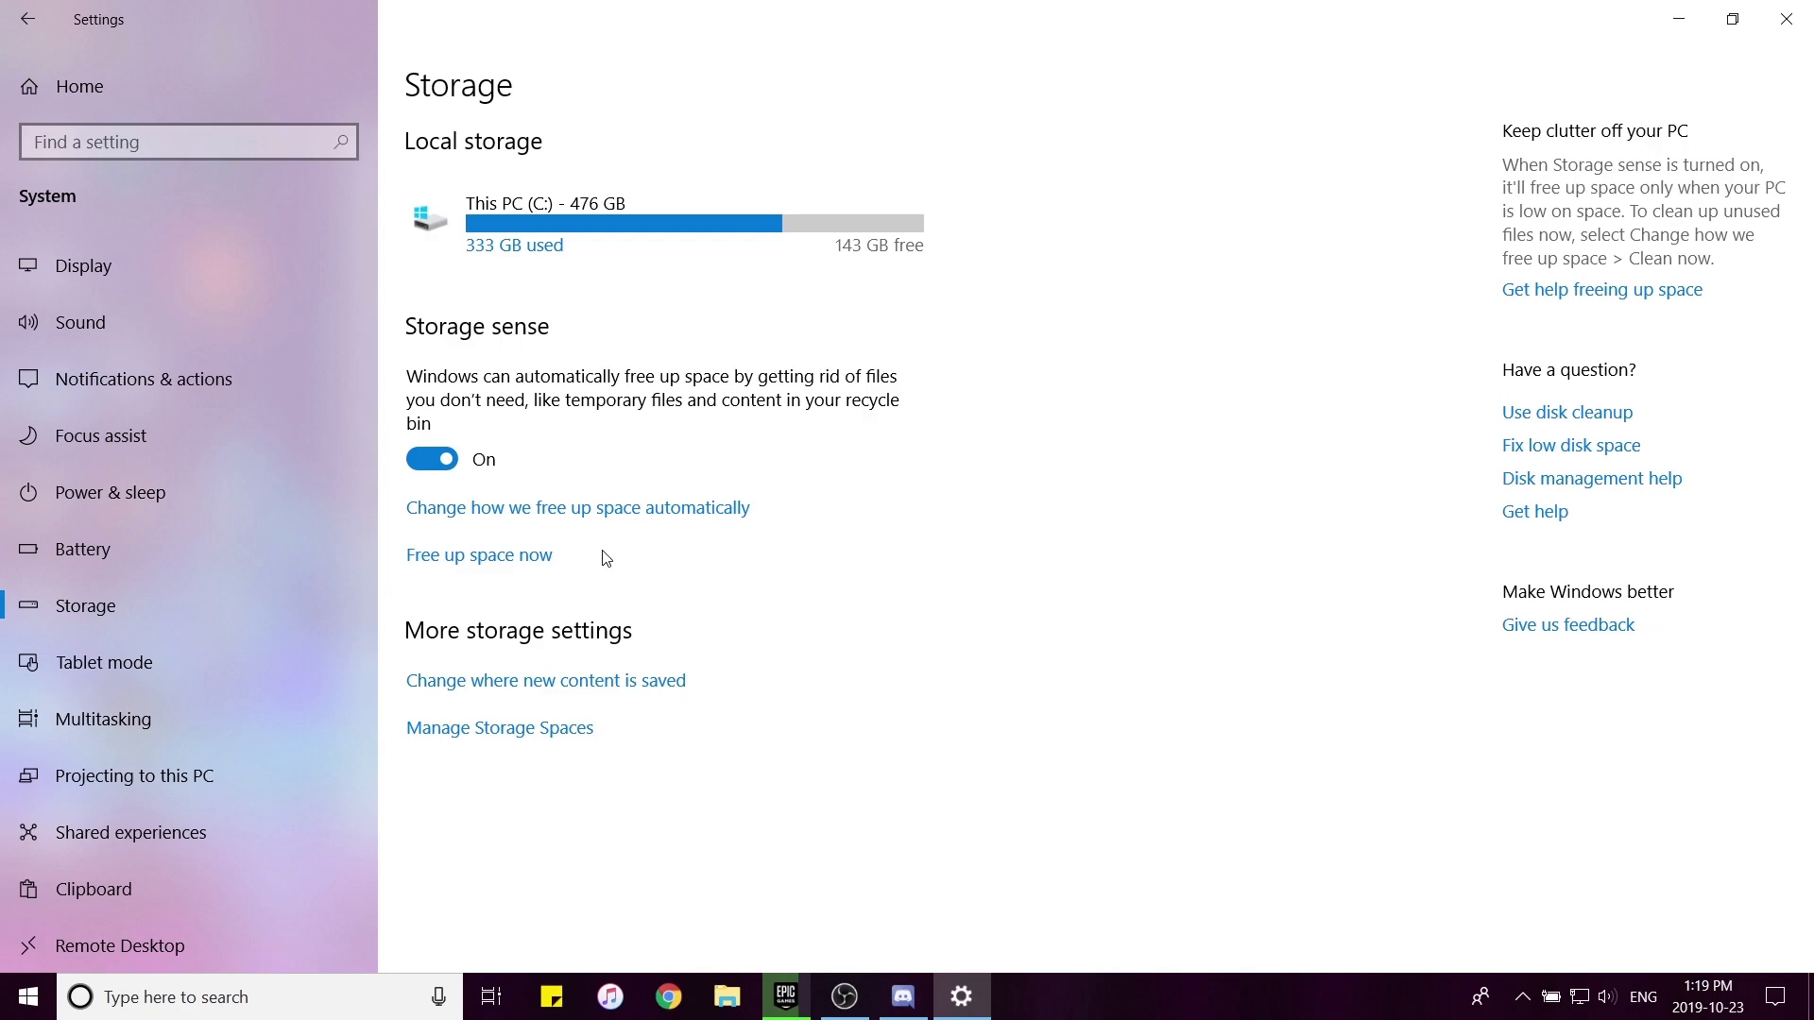
pyautogui.click(541, 558)
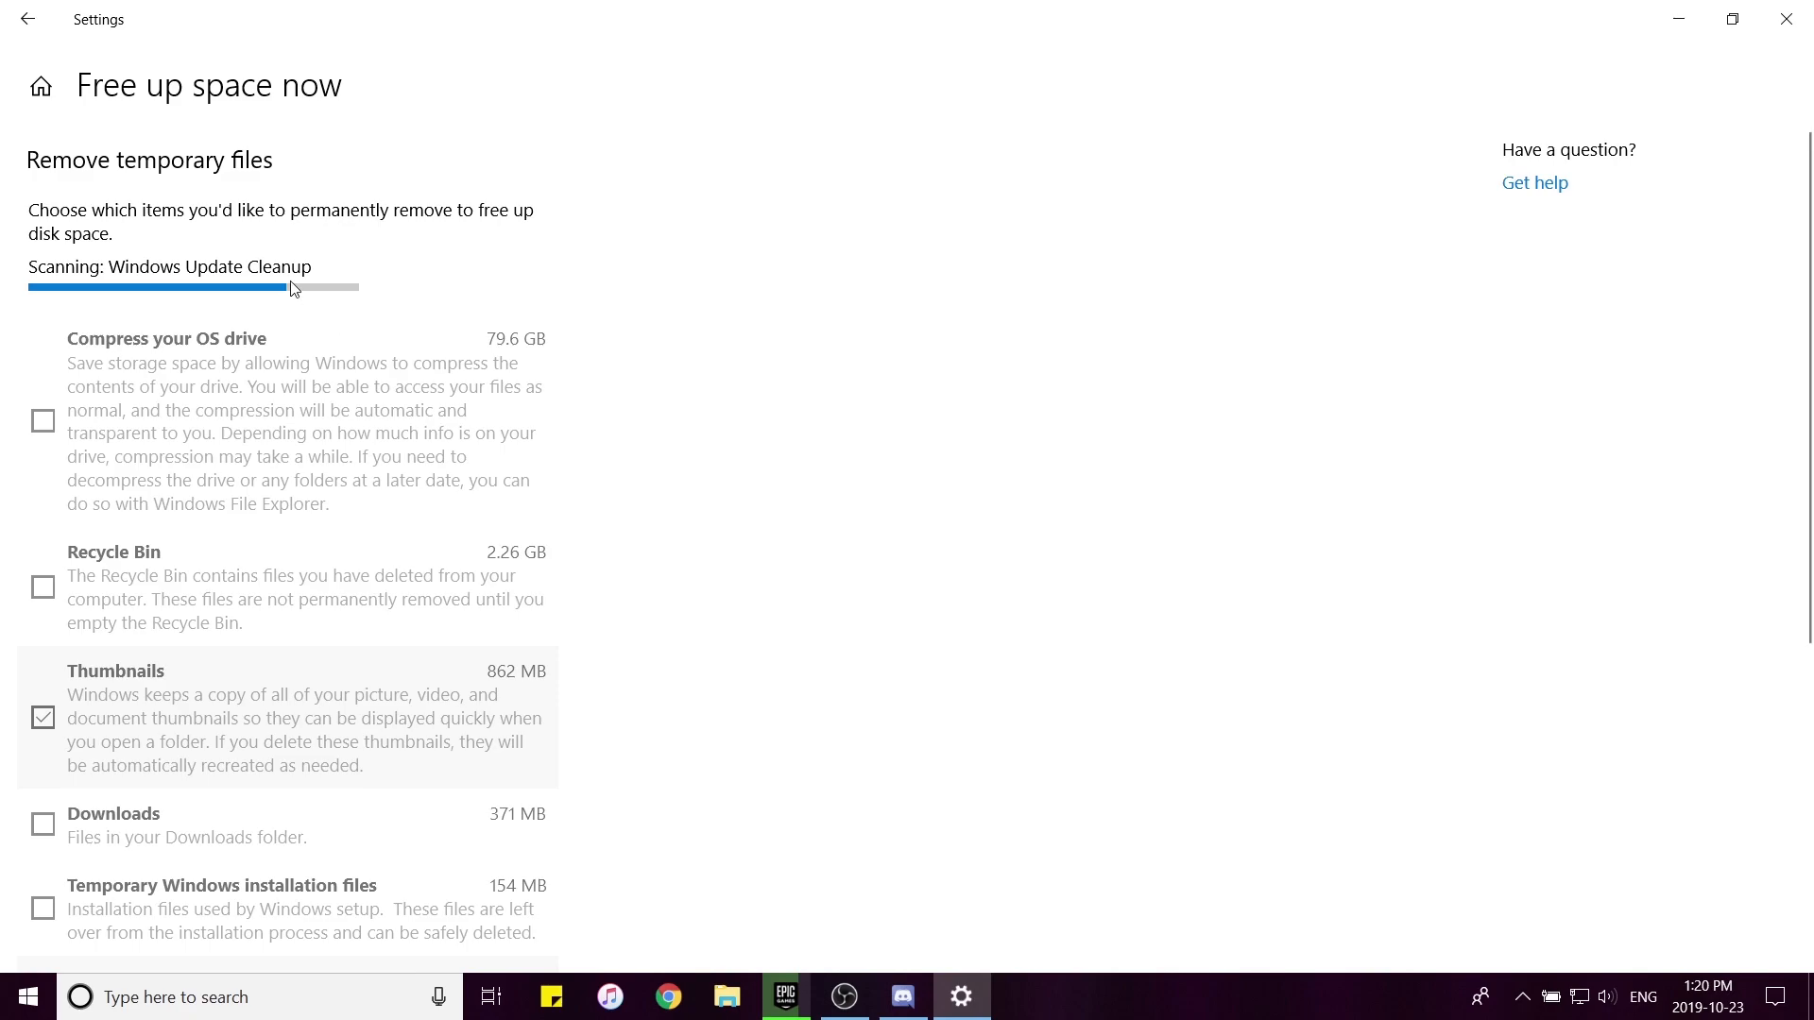
pyautogui.scroll(-8, 324, 466)
pyautogui.scroll(8, 352, 483)
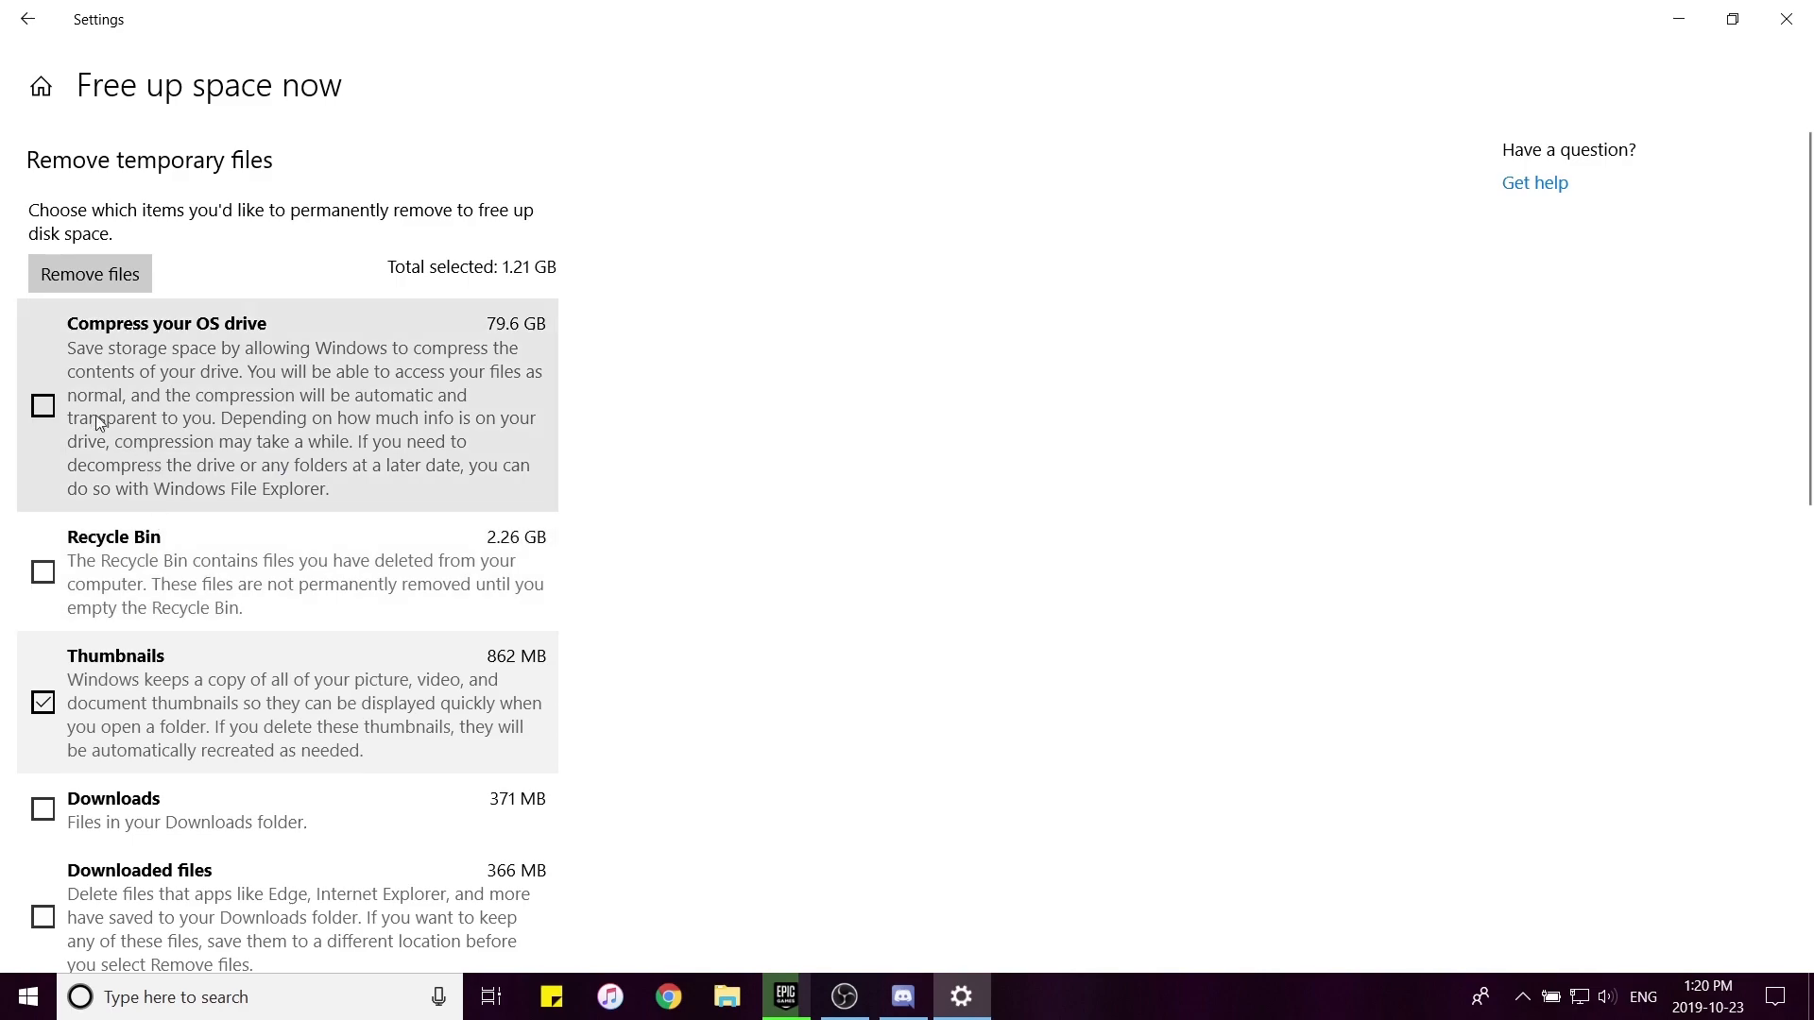
pyautogui.click(44, 405)
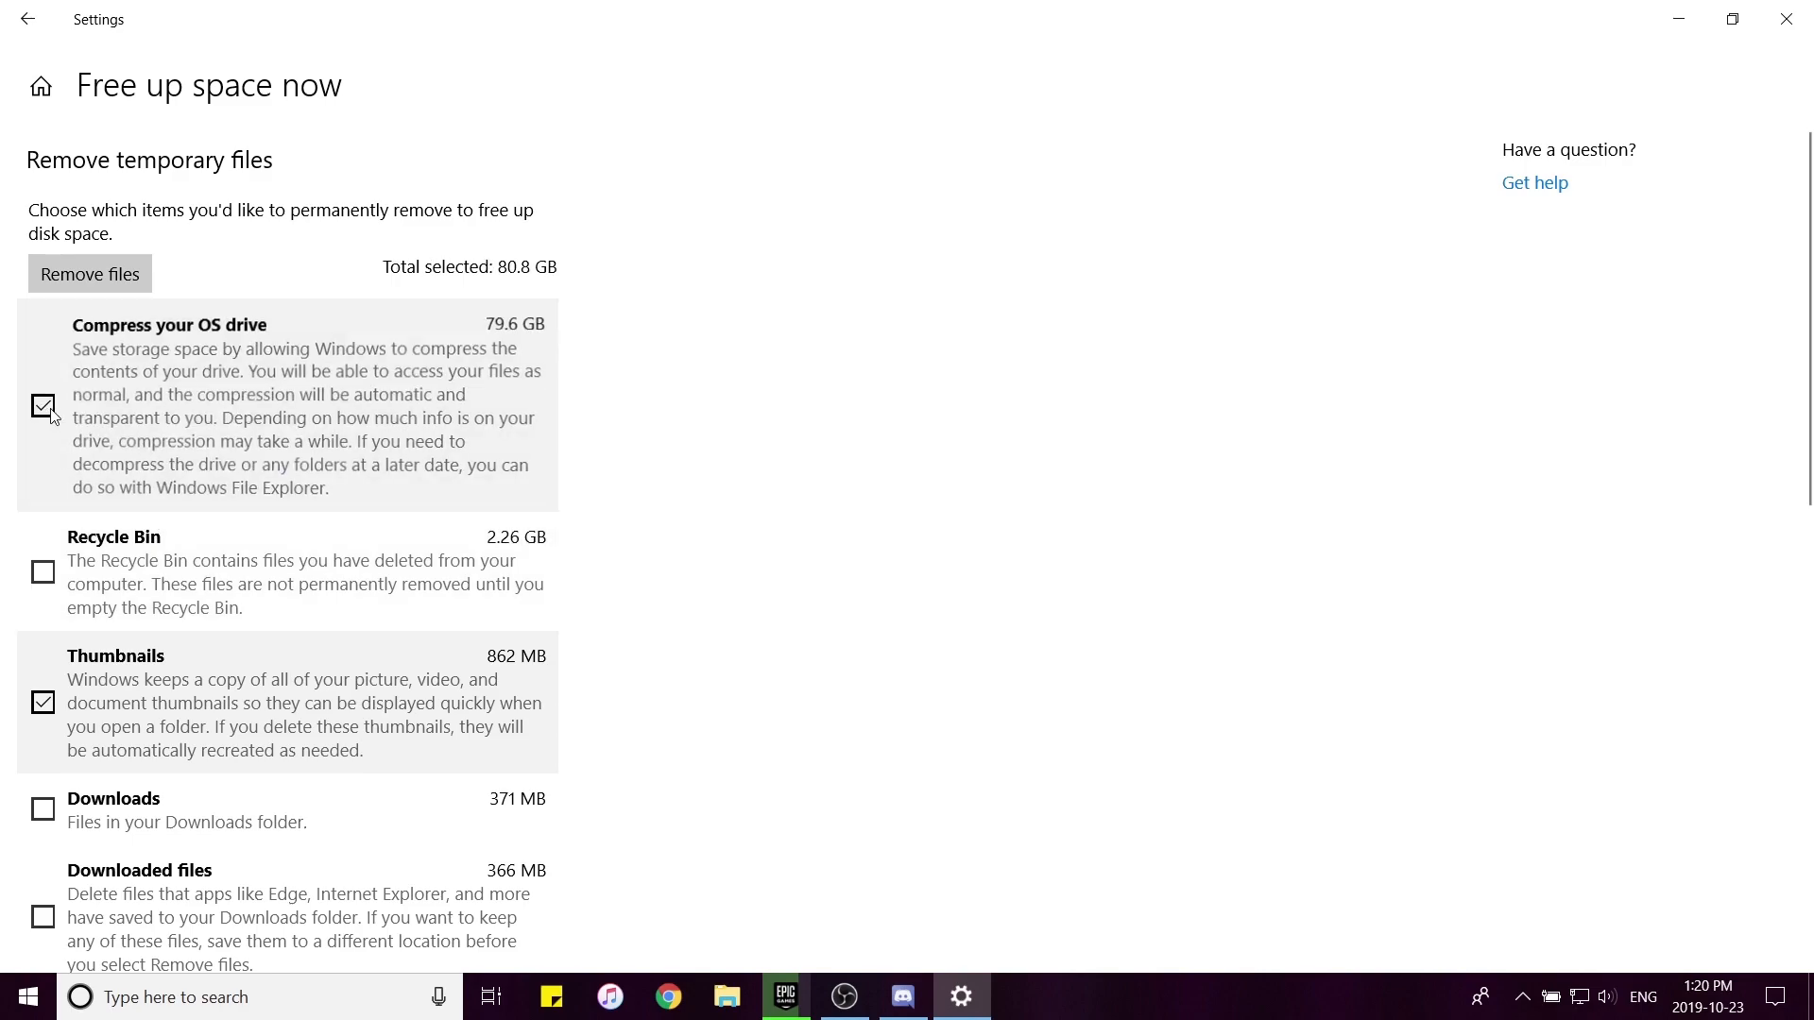
pyautogui.click(39, 409)
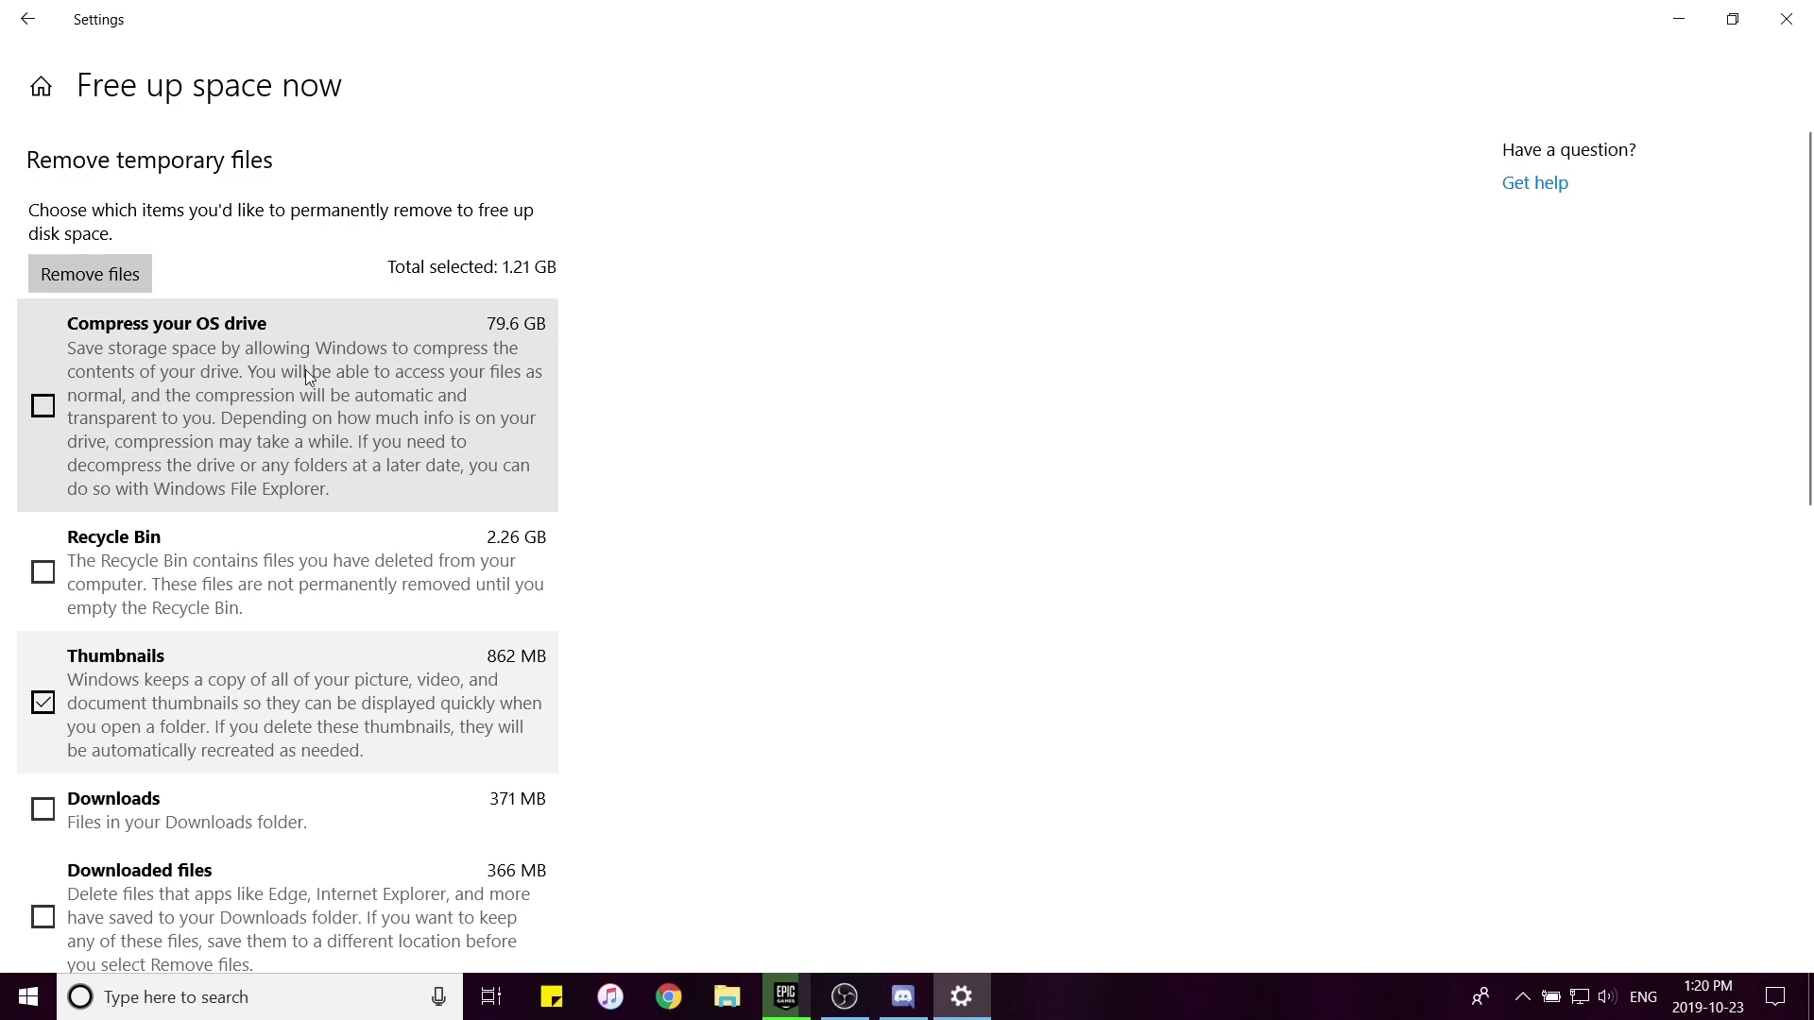
pyautogui.scroll(-10, 304, 370)
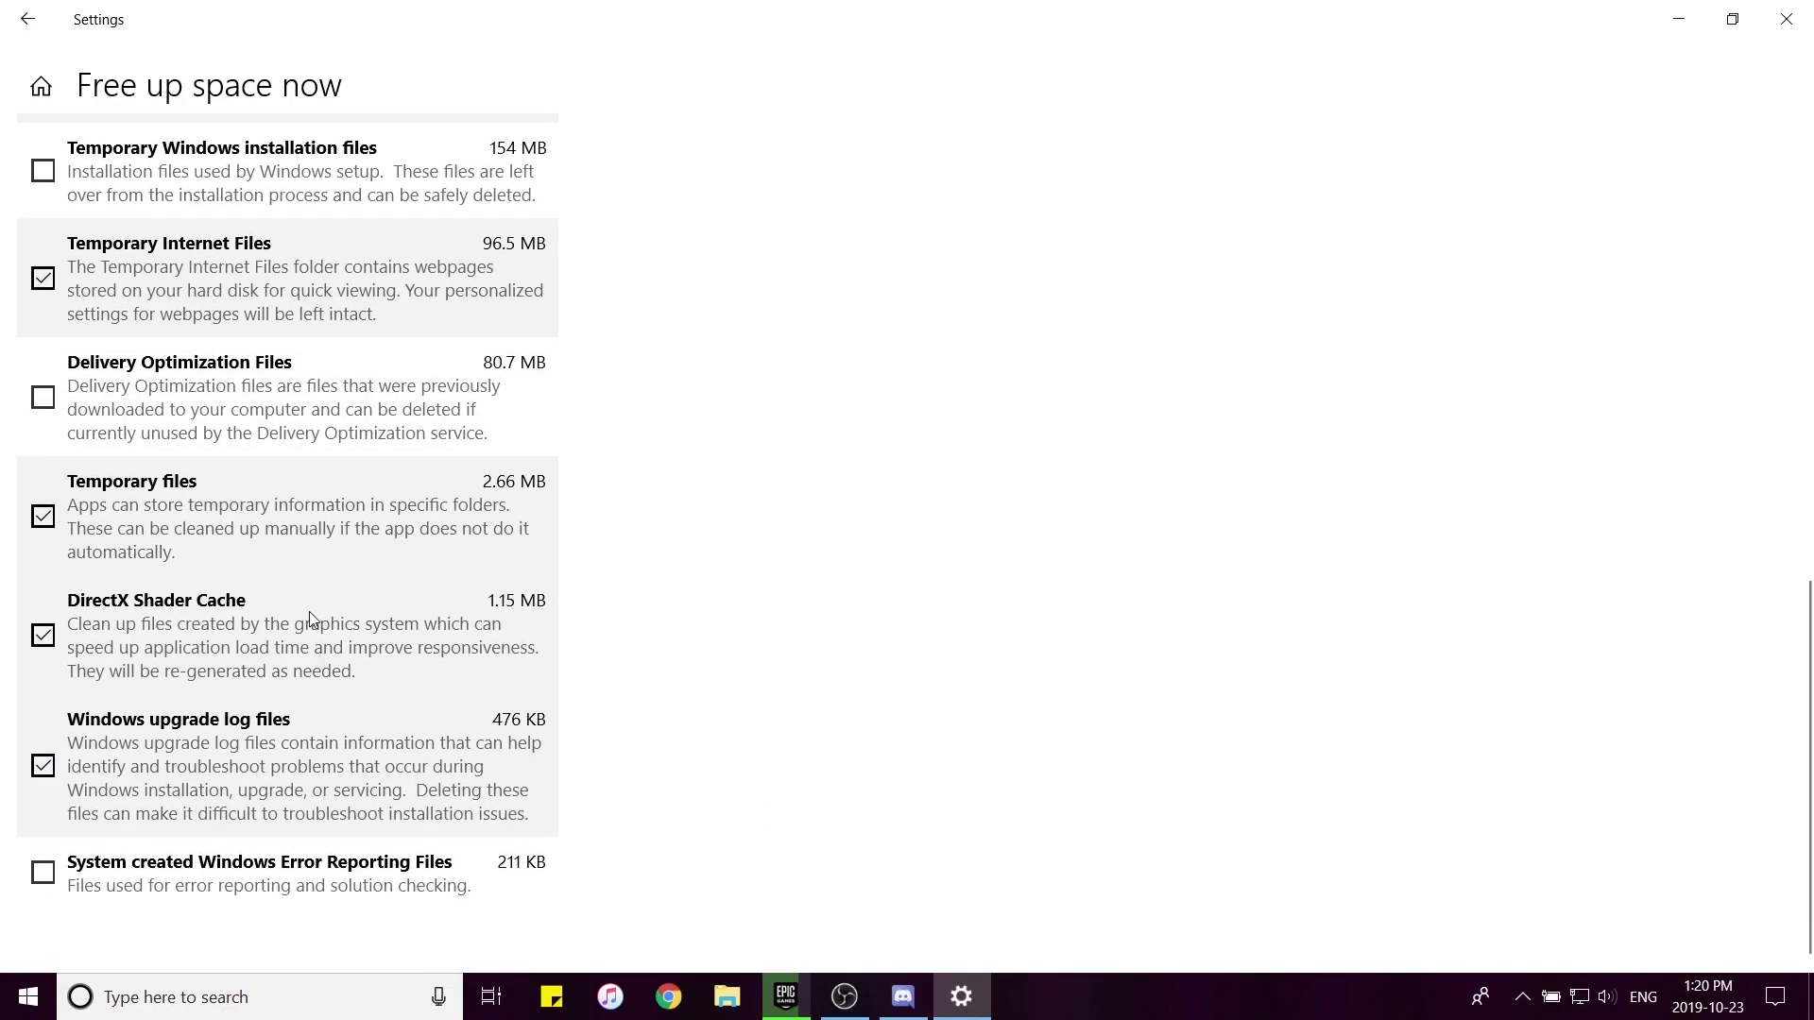
pyautogui.click(47, 401)
pyautogui.click(53, 396)
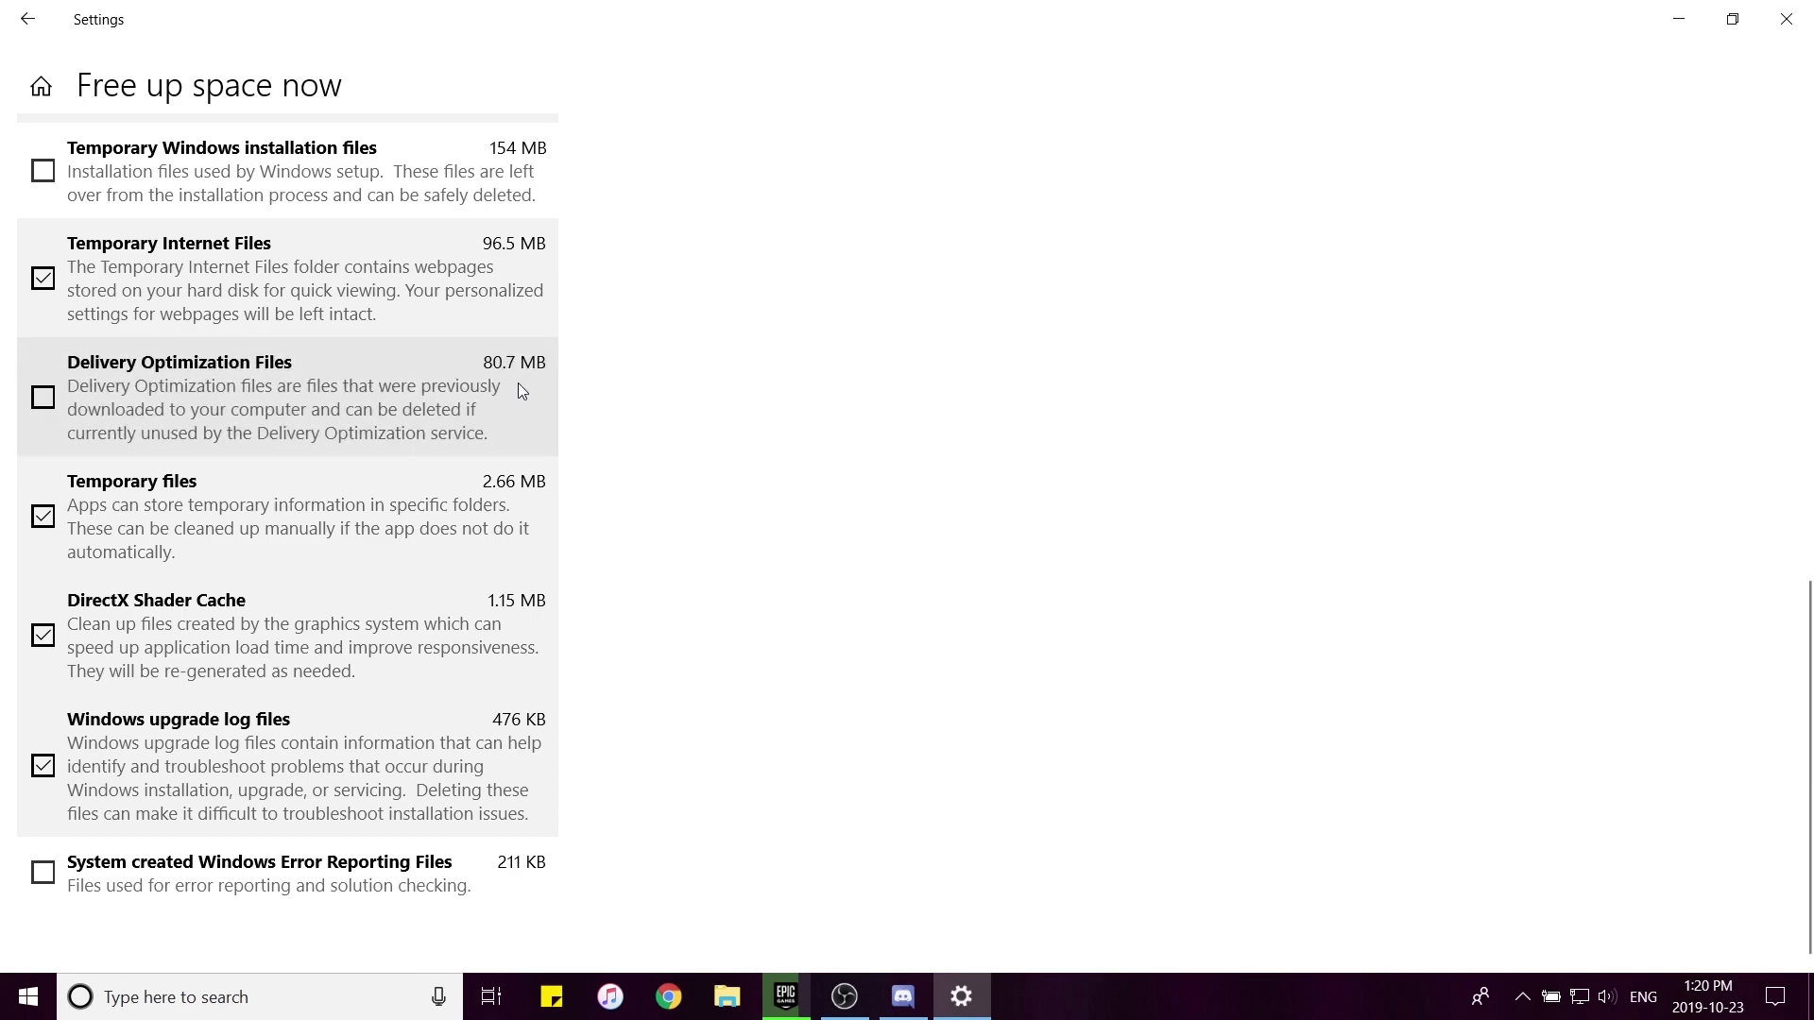
pyautogui.scroll(10, 520, 501)
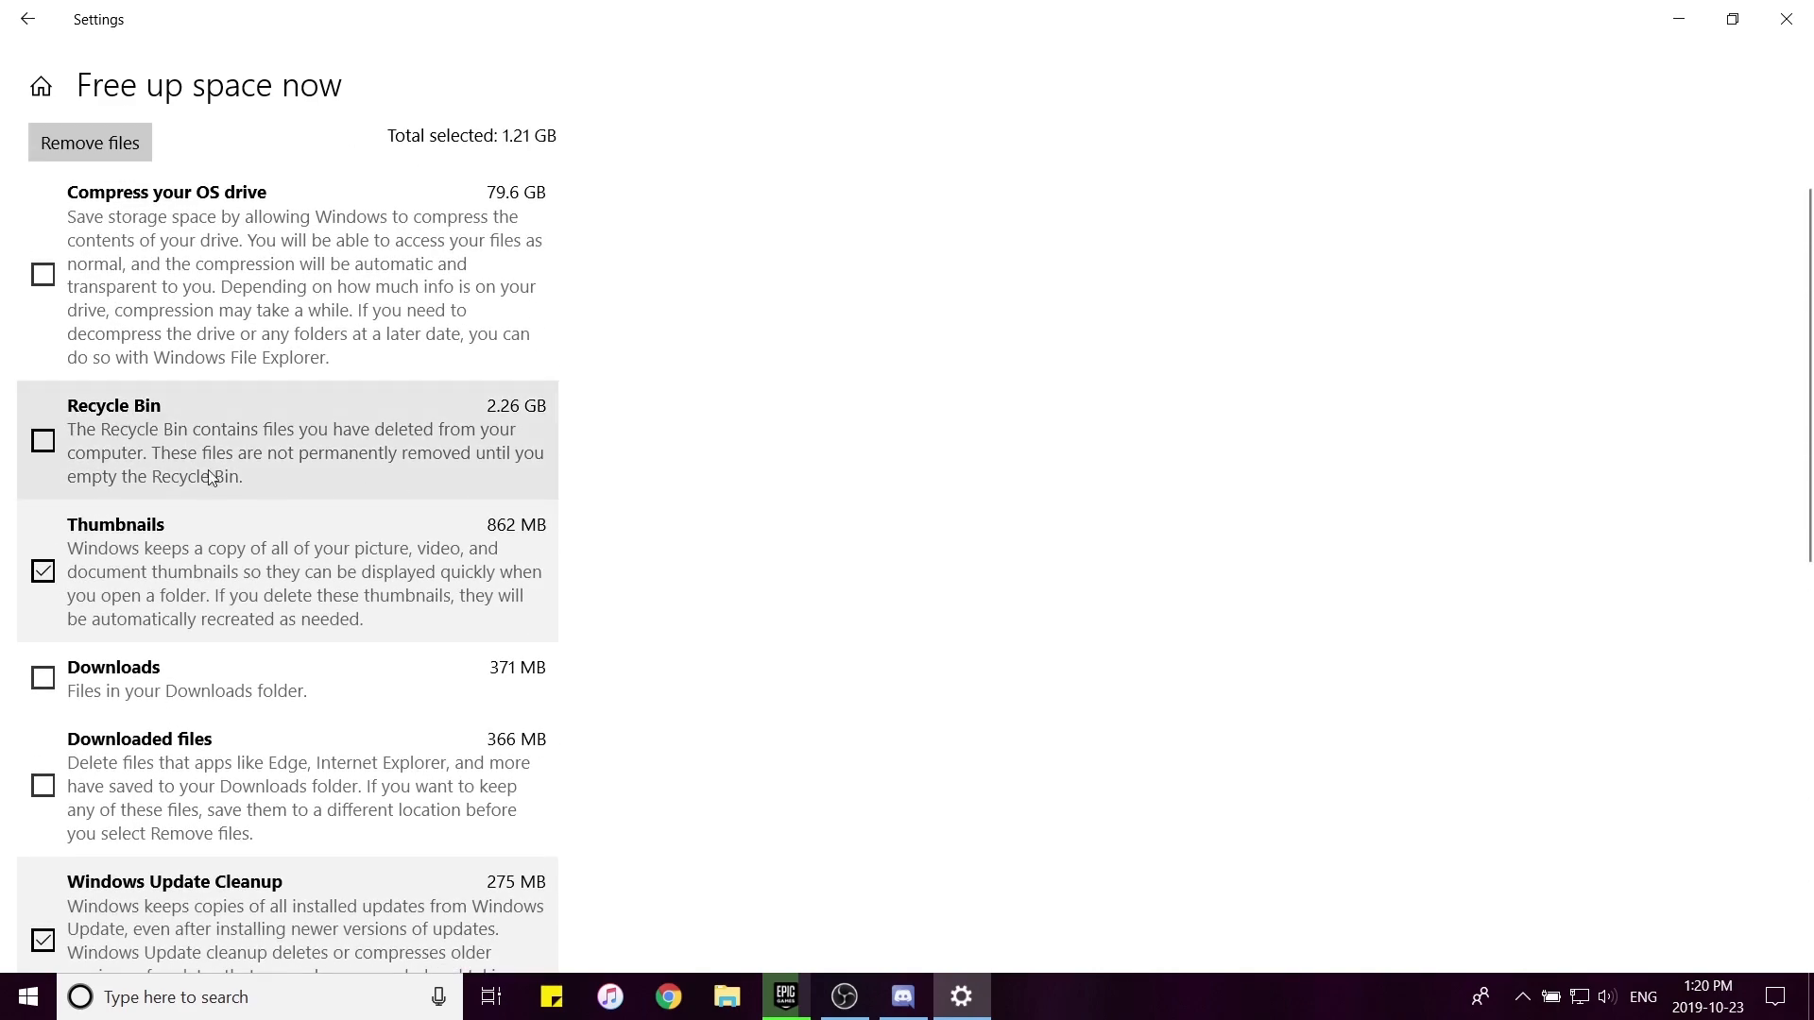
pyautogui.click(195, 453)
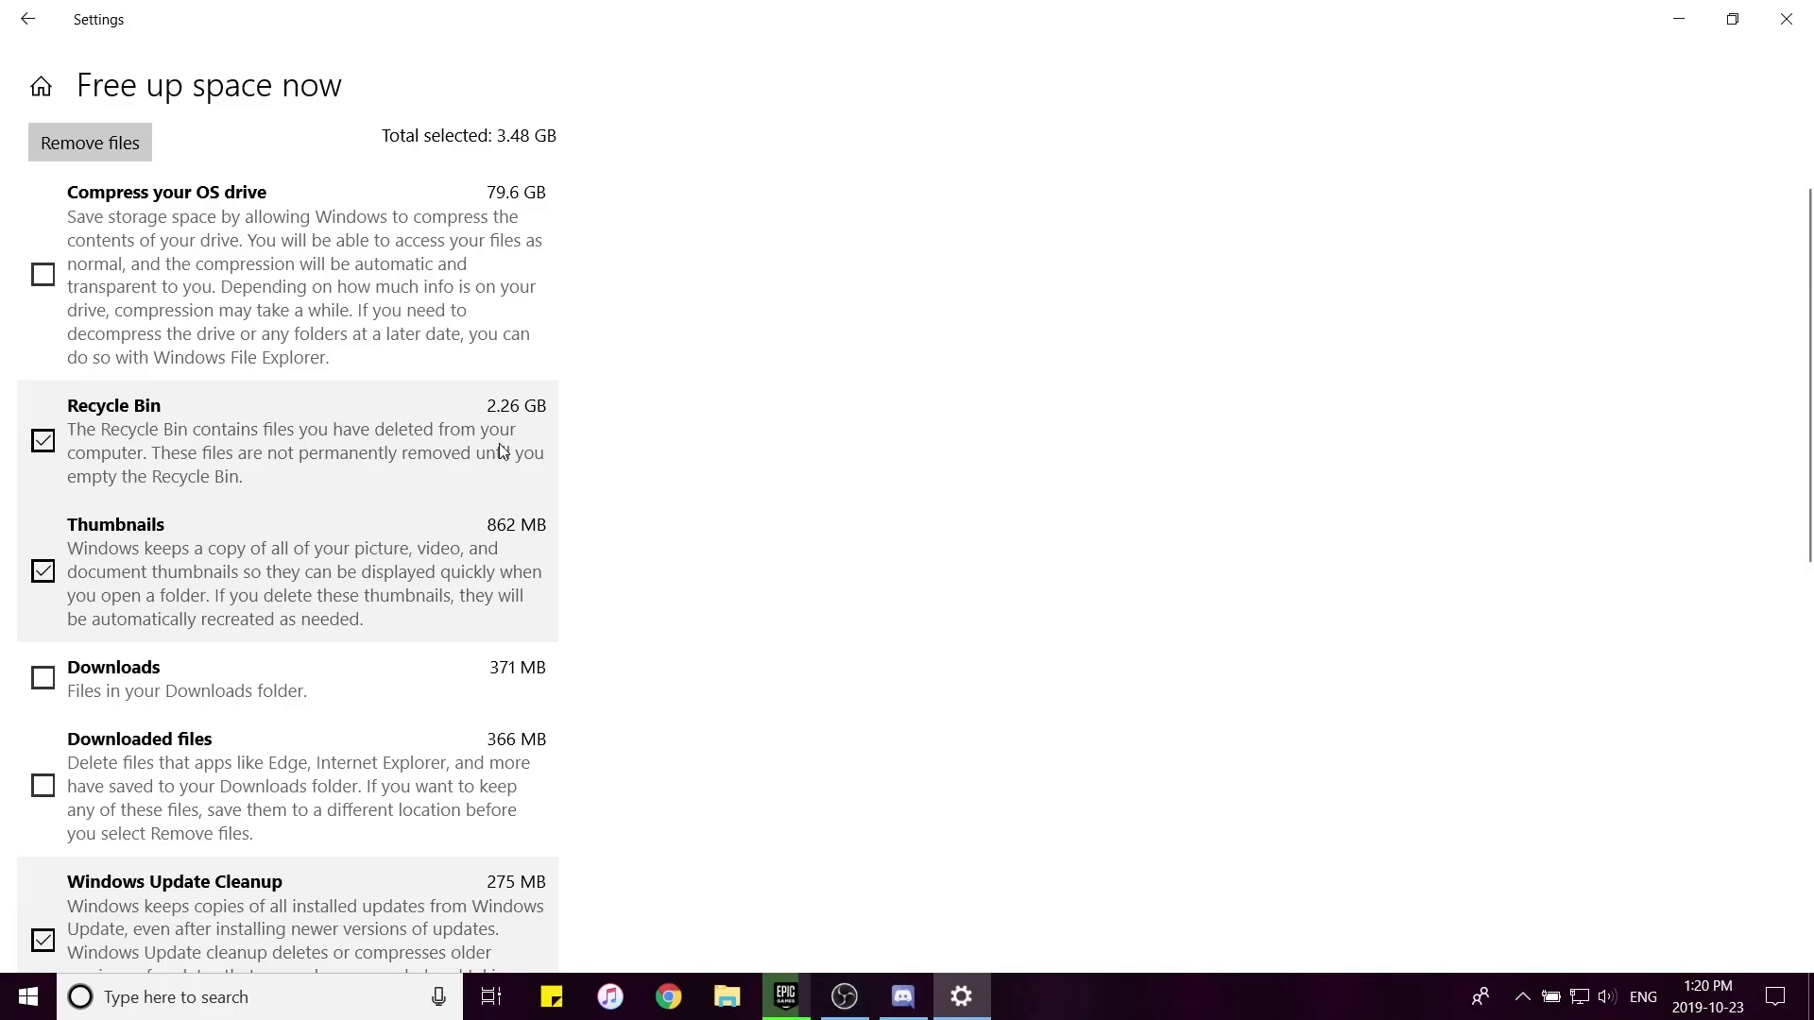
pyautogui.click(44, 441)
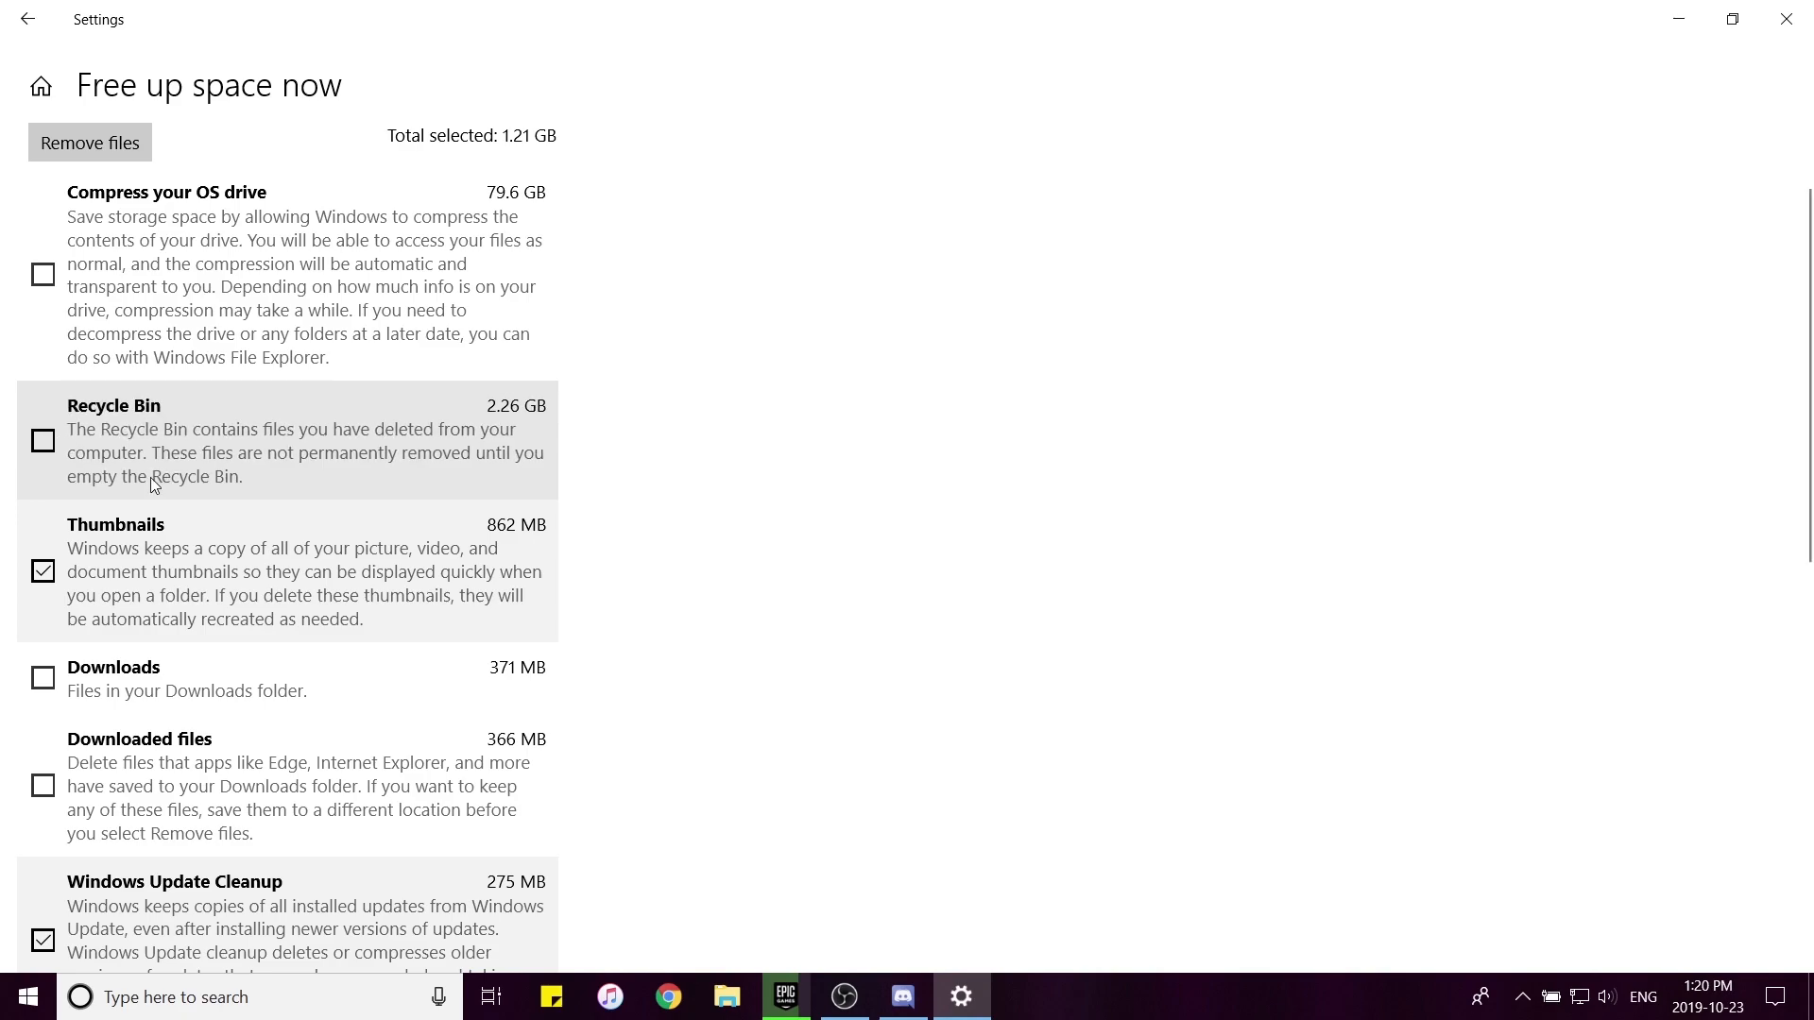
# Include Recycle Bin in the items to remove and exclude Compress your OS drive.
pyautogui.scroll(-3, 304, 567)
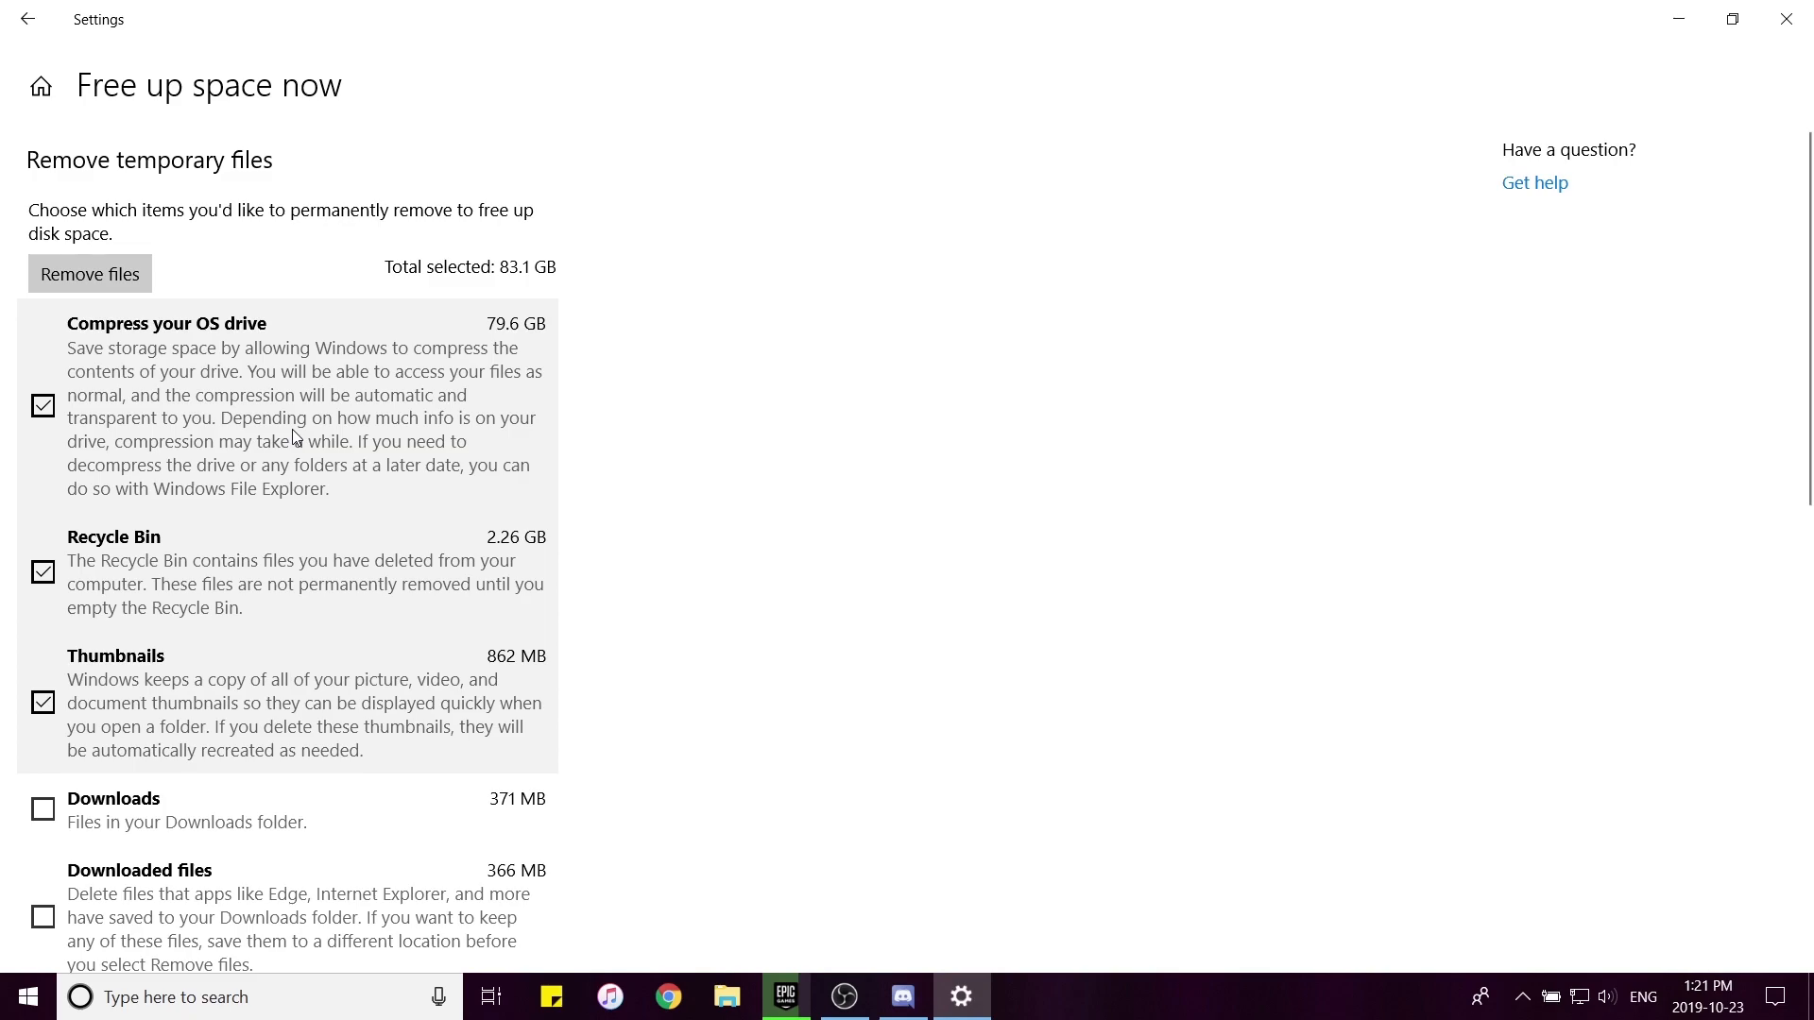
pyautogui.click(49, 404)
pyautogui.click(49, 405)
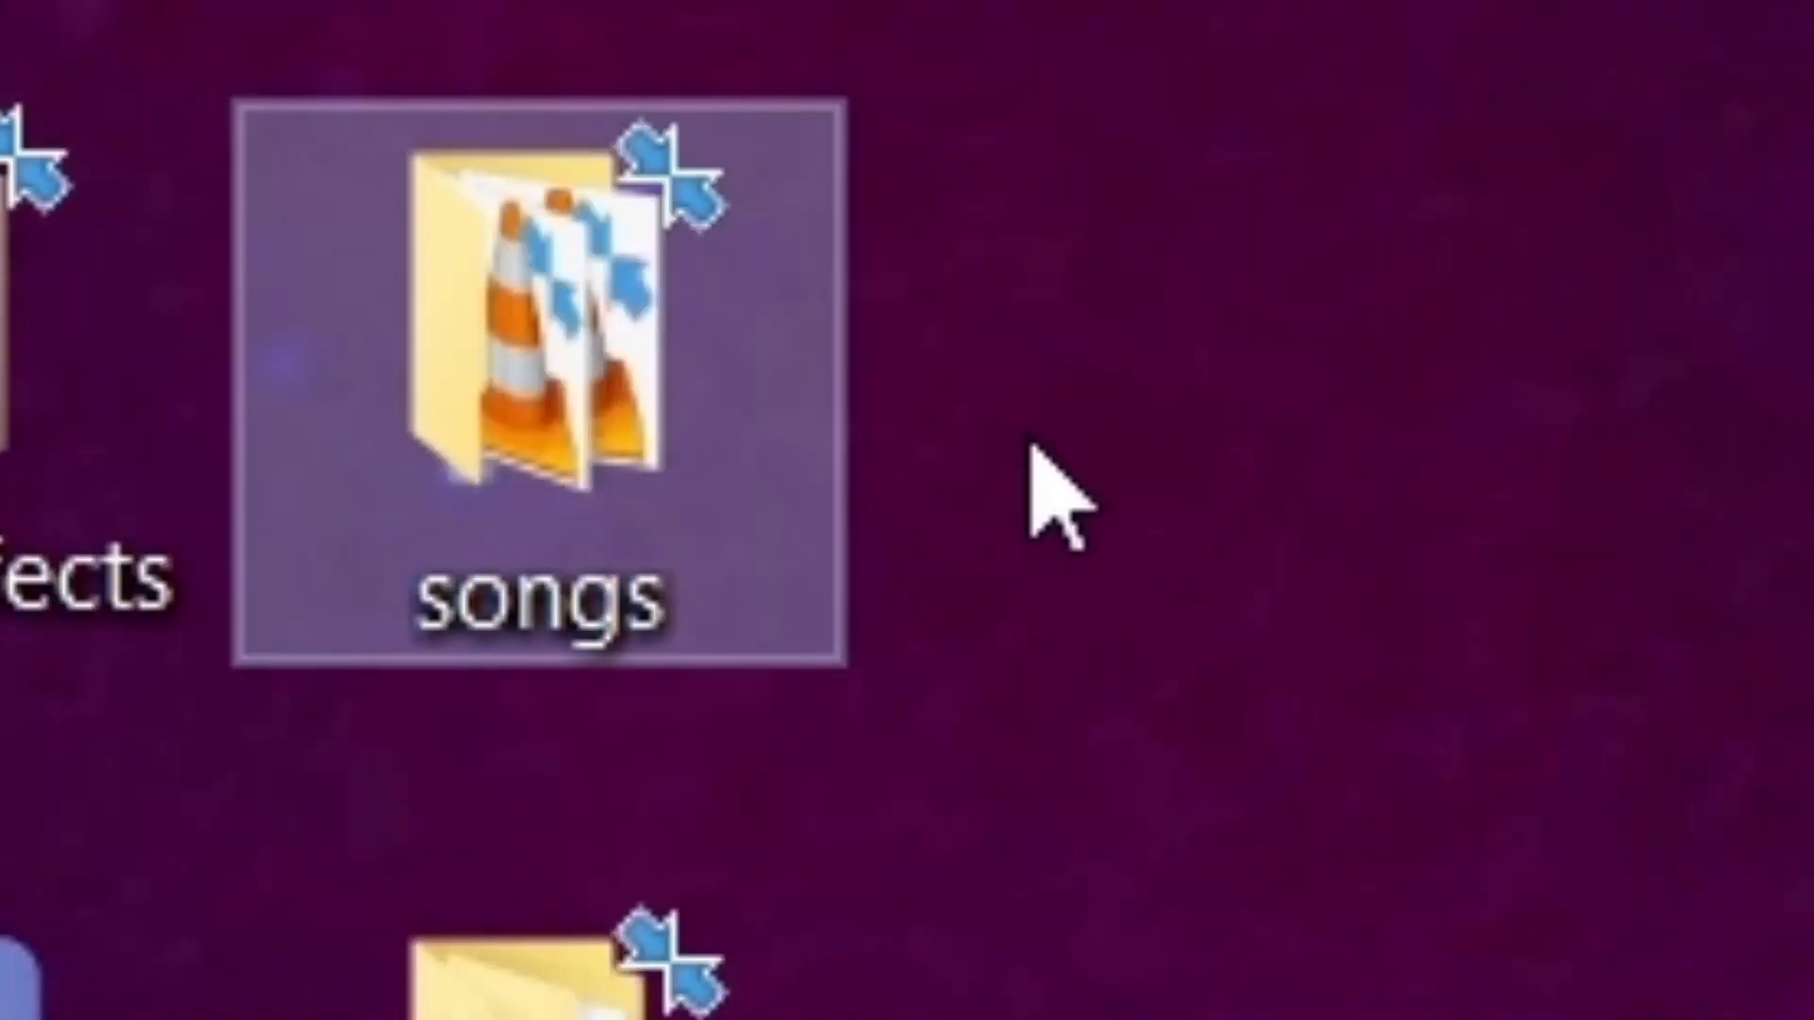
pyautogui.moveTo(762, 284)
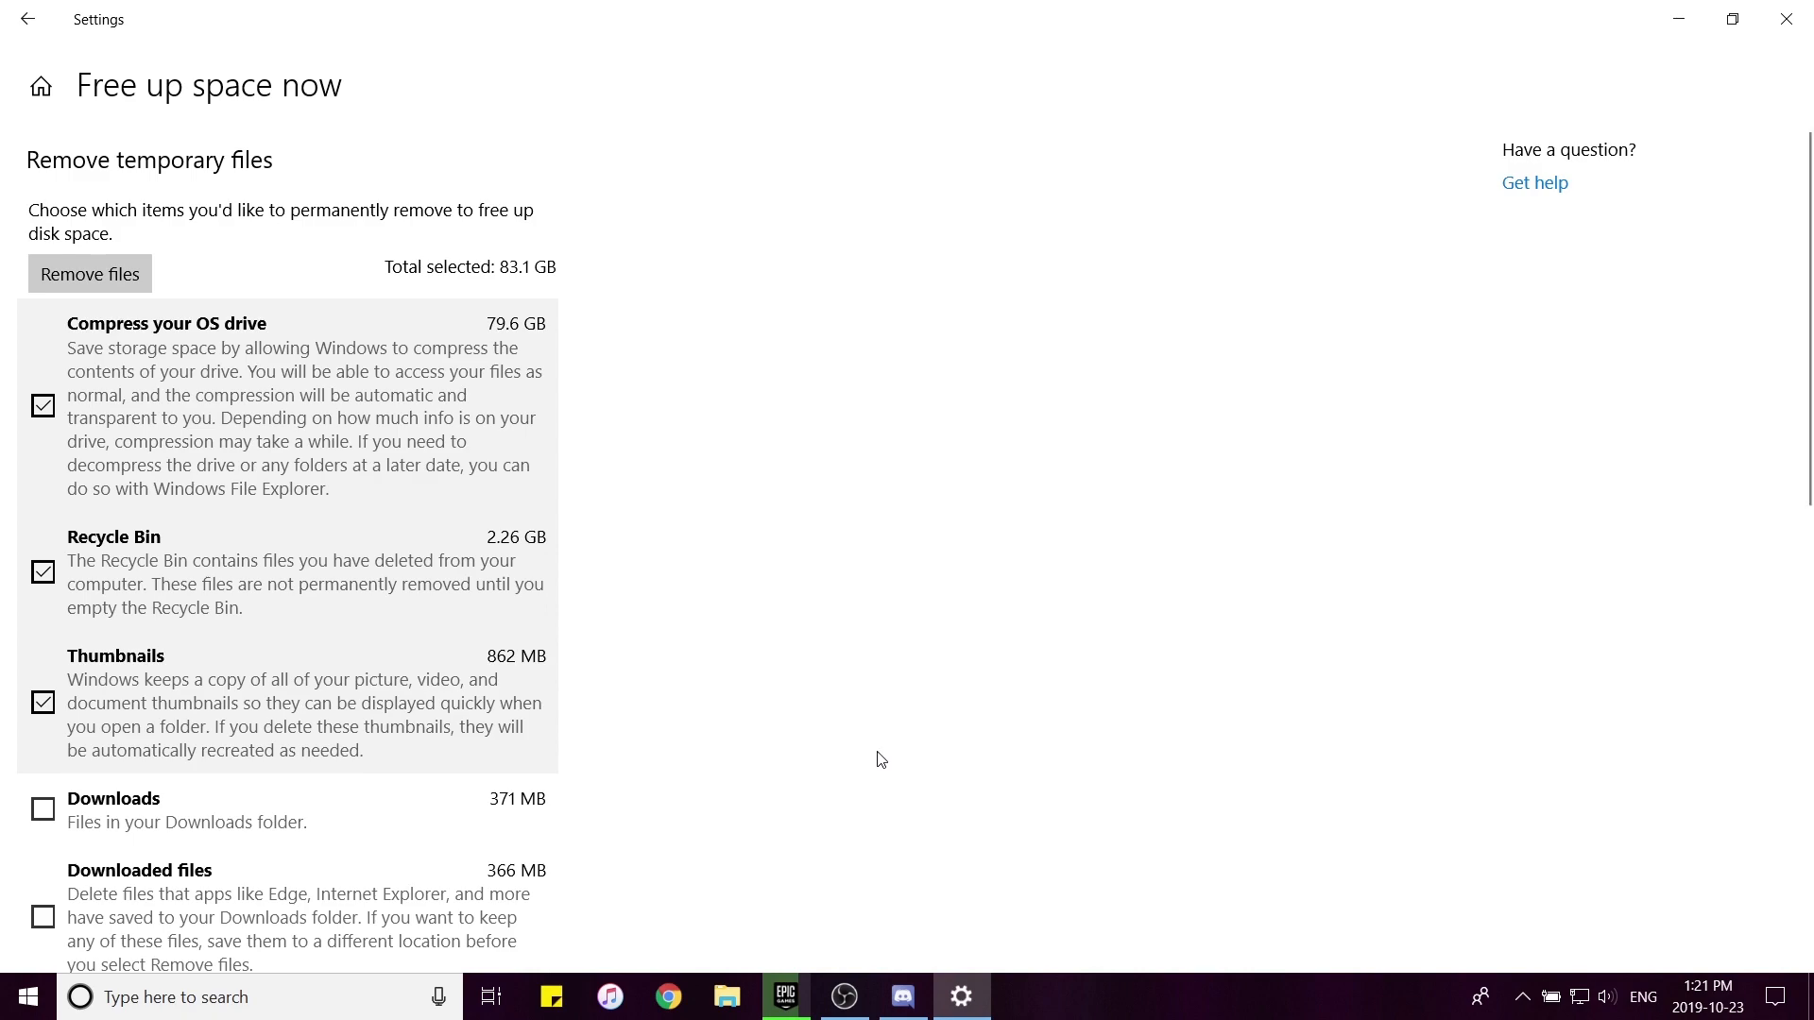
pyautogui.click(305, 406)
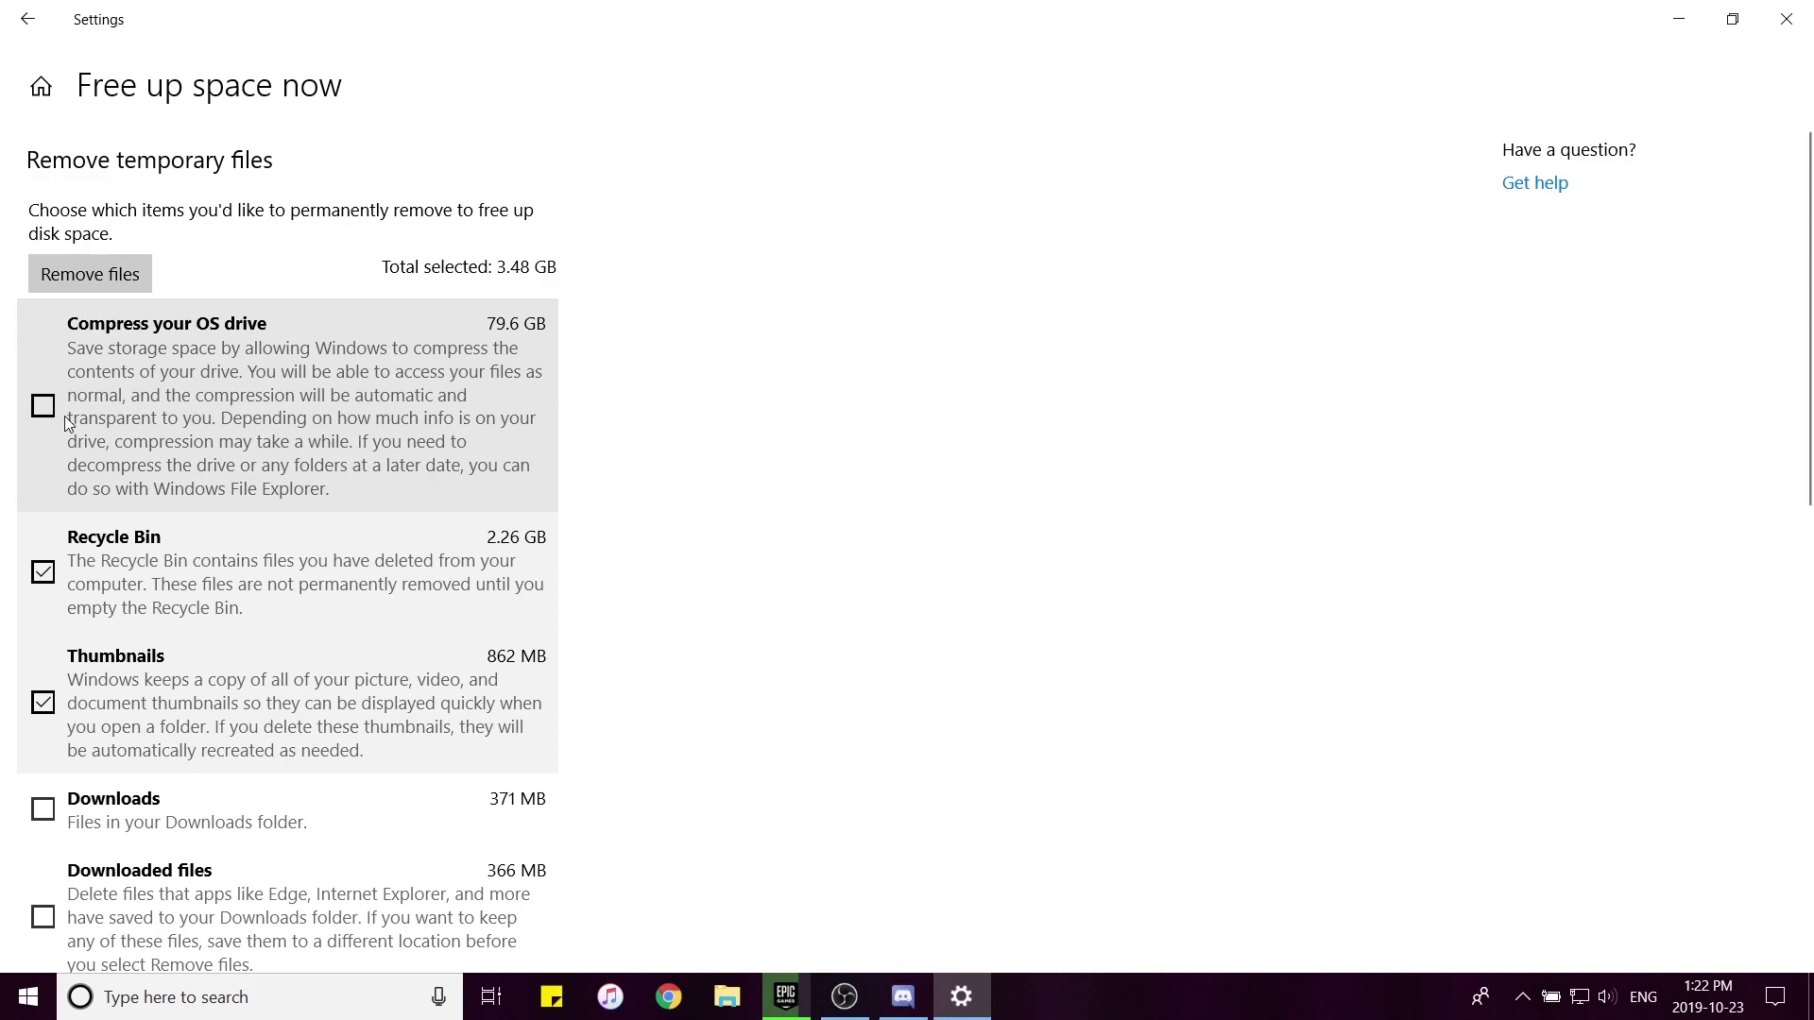
pyautogui.click(43, 581)
pyautogui.click(43, 580)
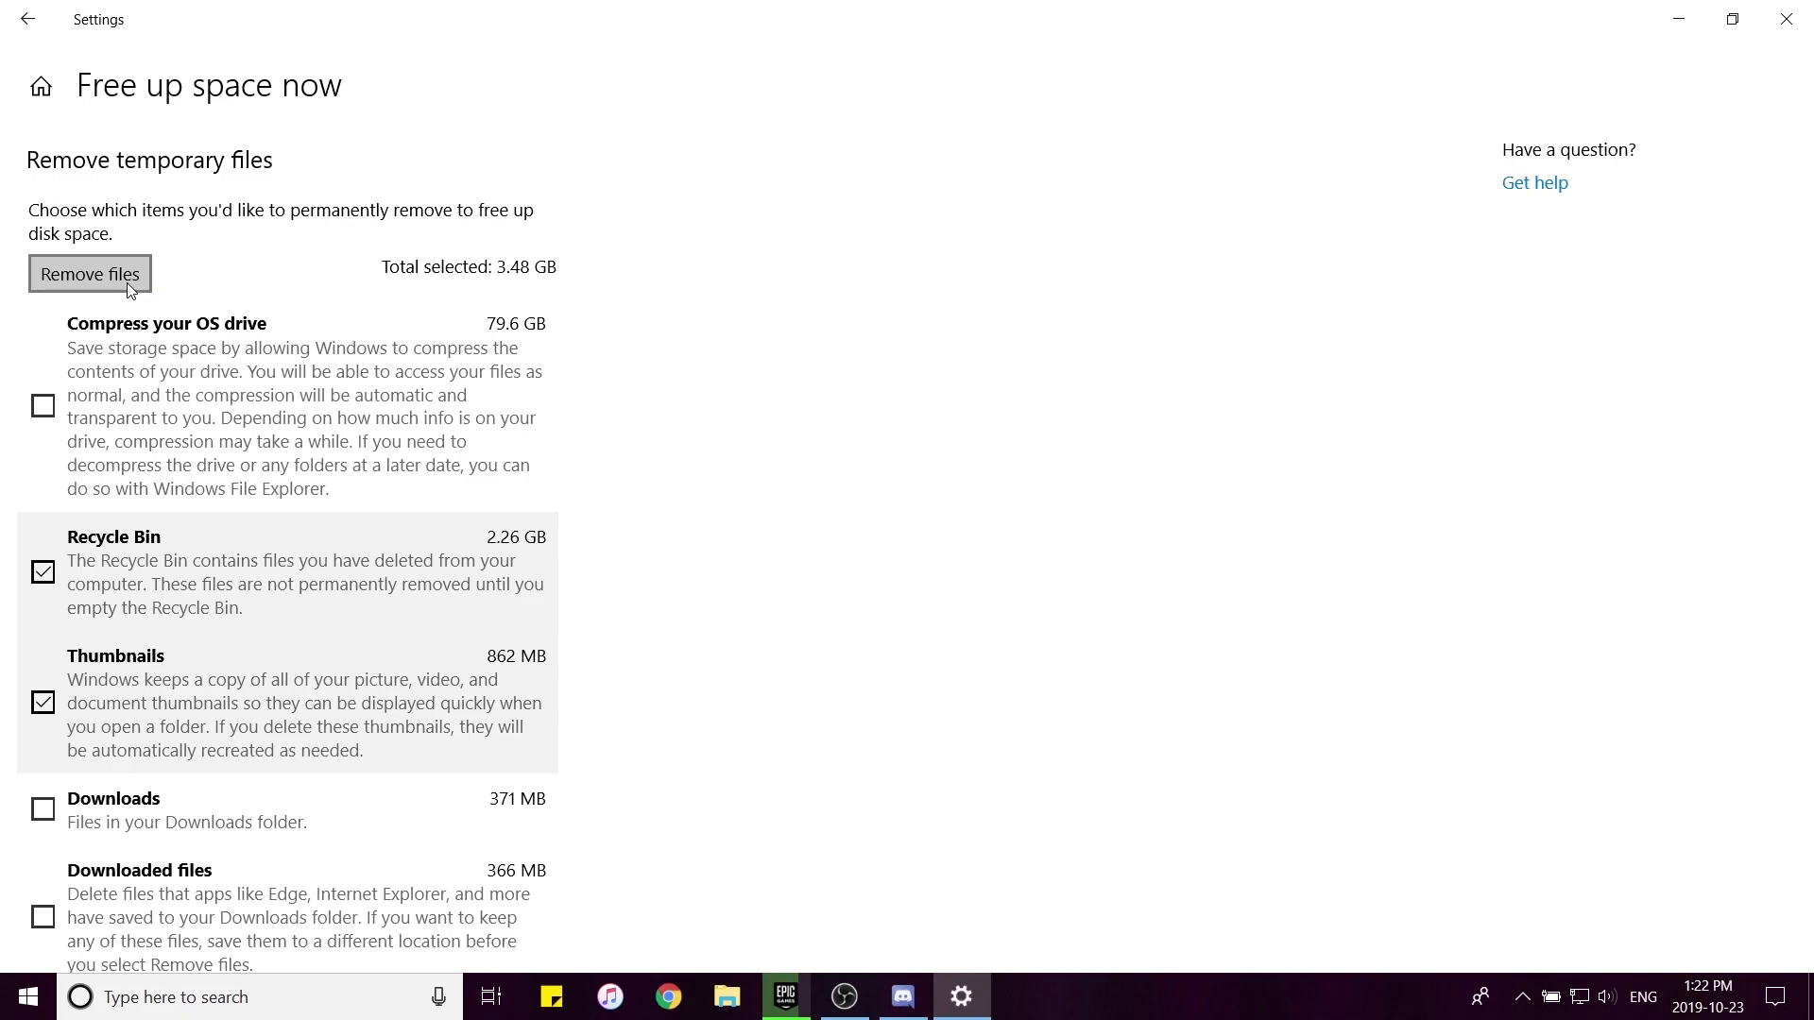
pyautogui.click(55, 405)
pyautogui.click(55, 407)
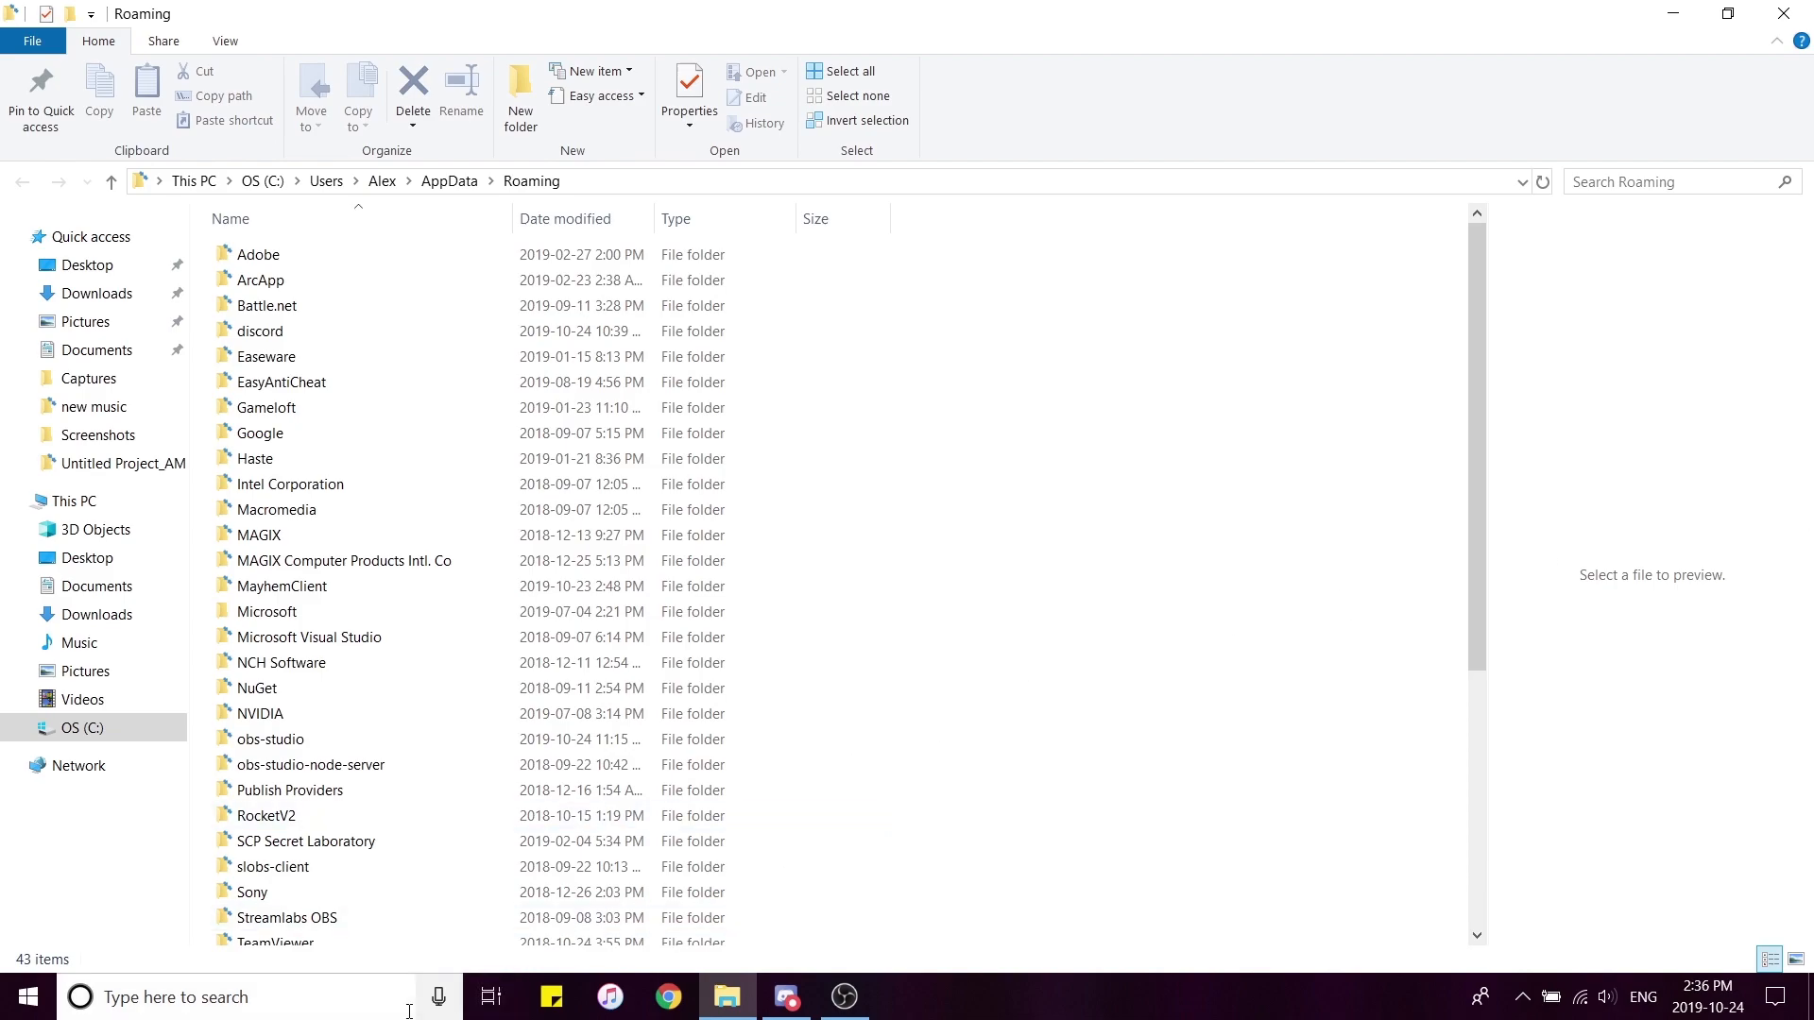
# Search Windows for %appdata% and return to the already open Roaming folder.
pyautogui.click(337, 1004)
pyautogui.write('%a')
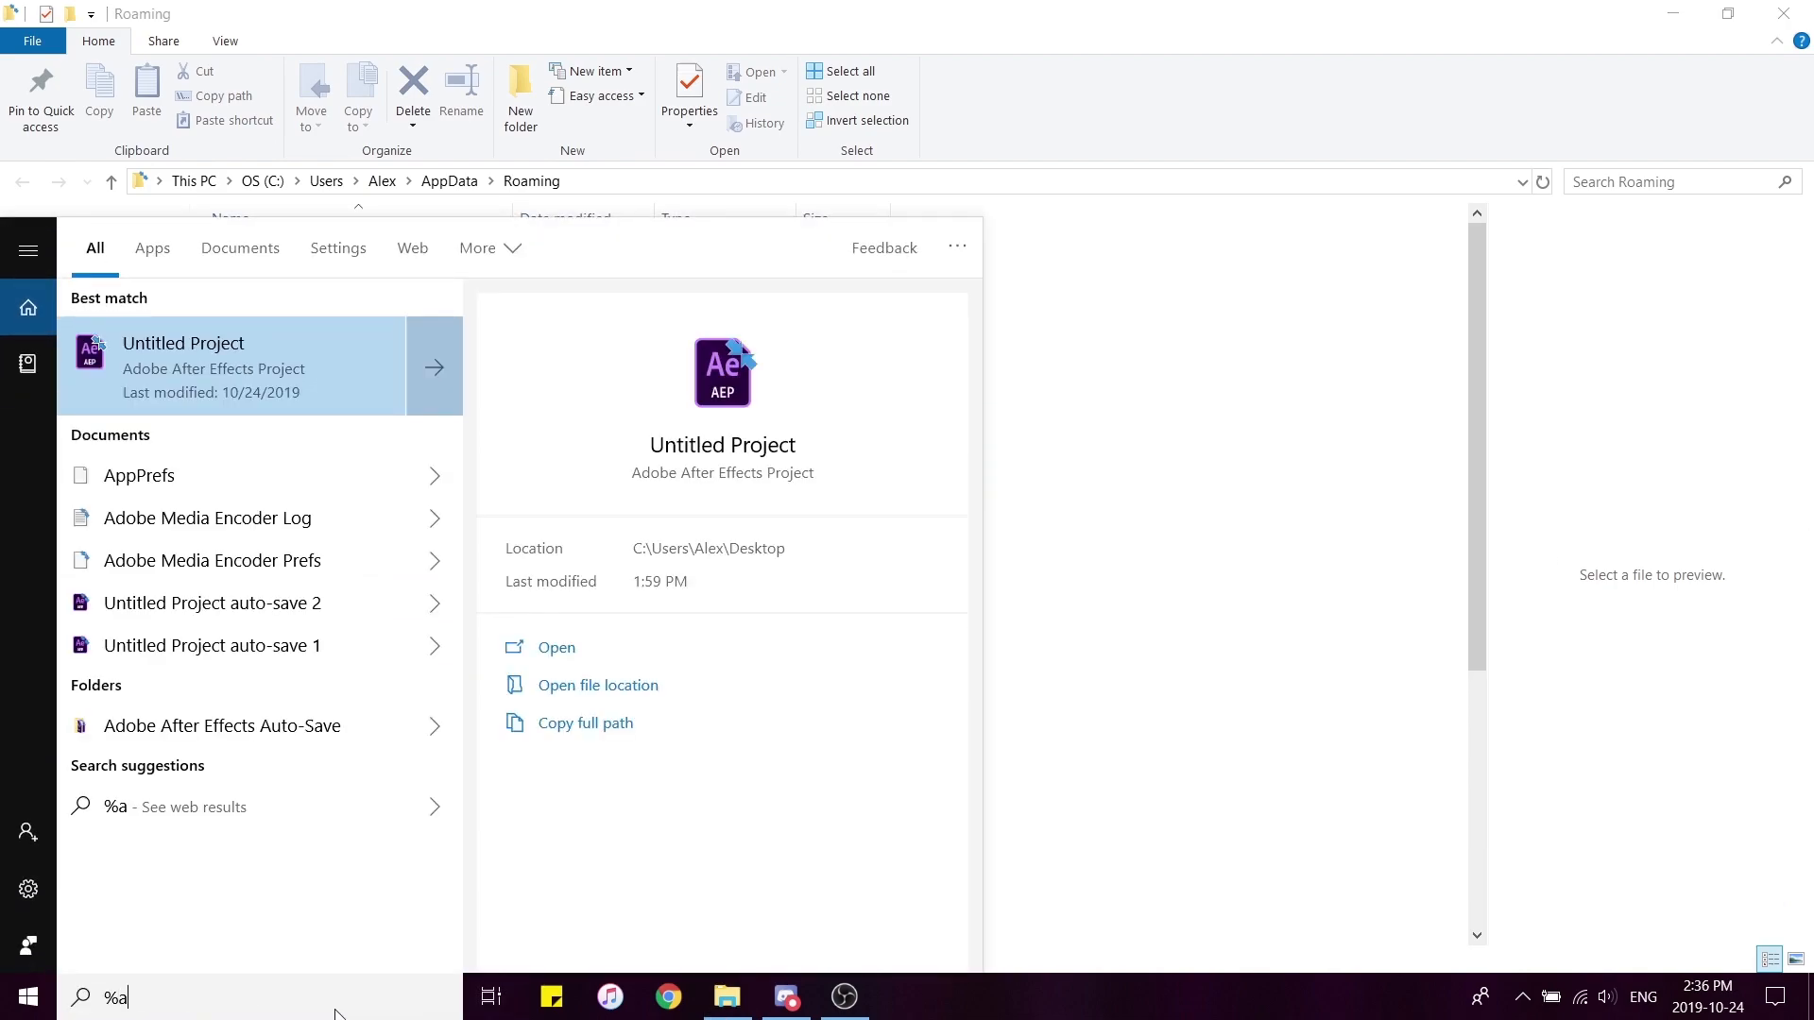
pyautogui.write('ppdata%')
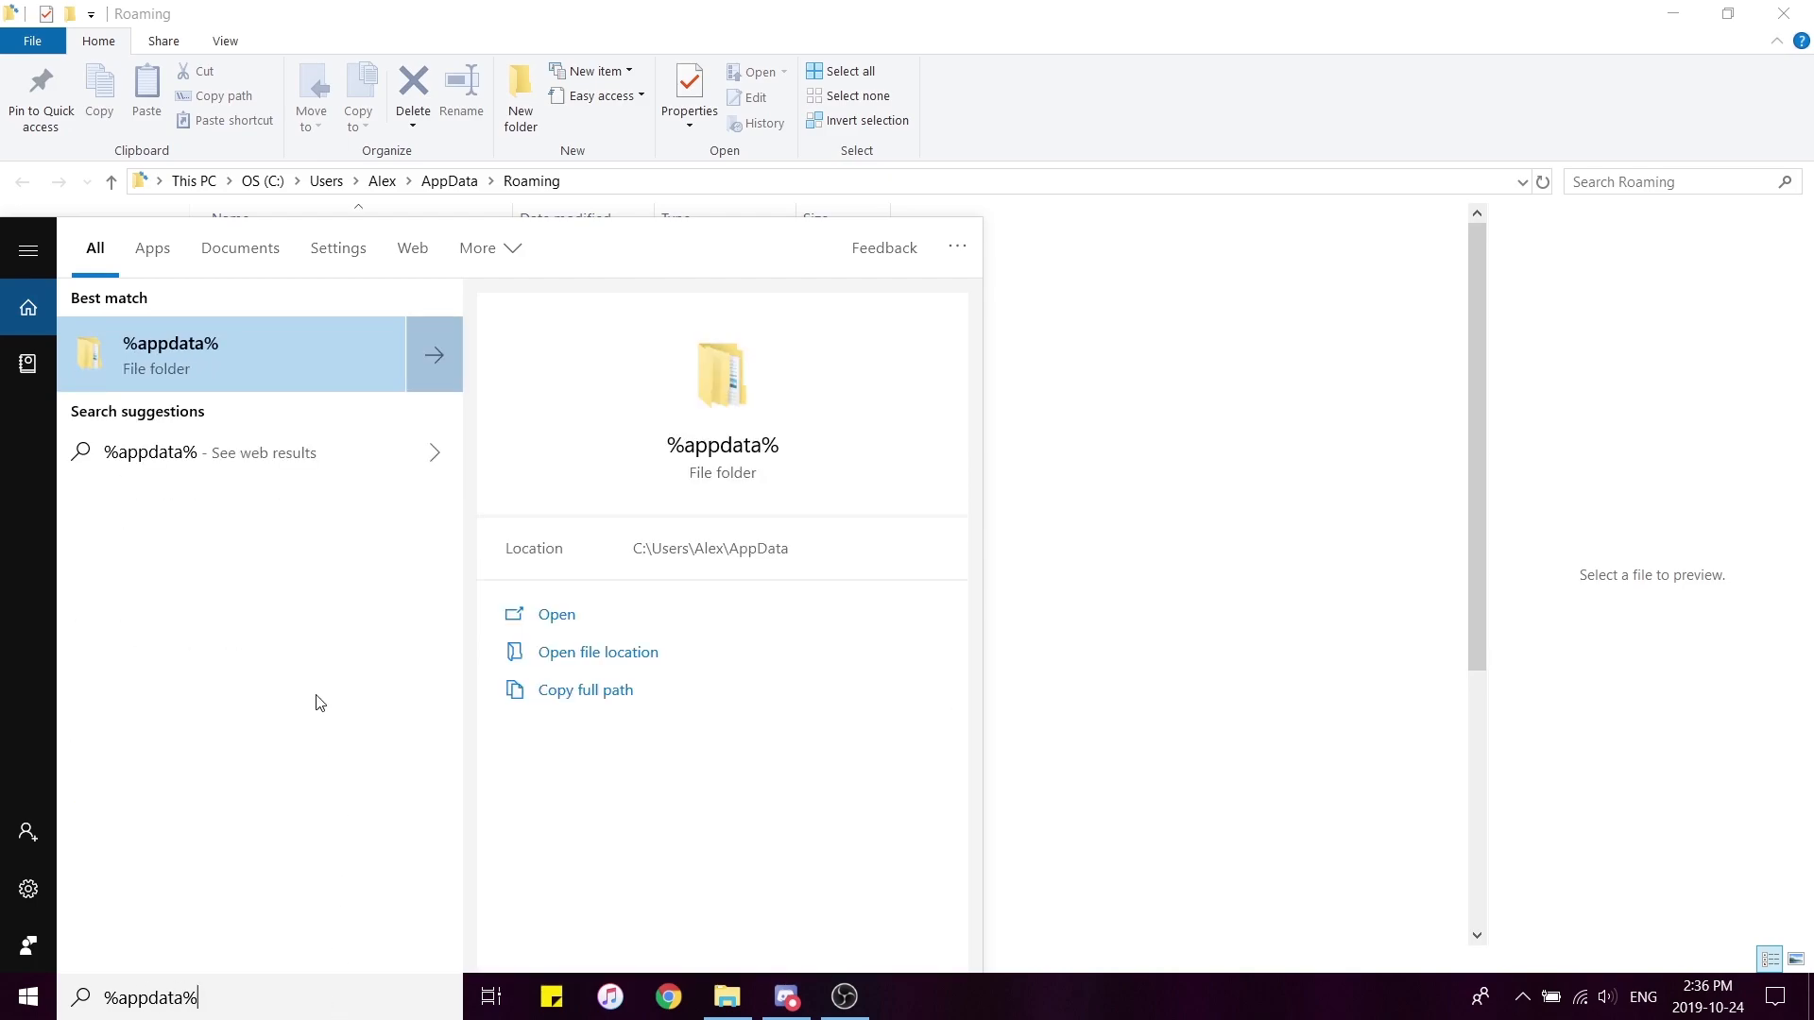
pyautogui.click(1625, 425)
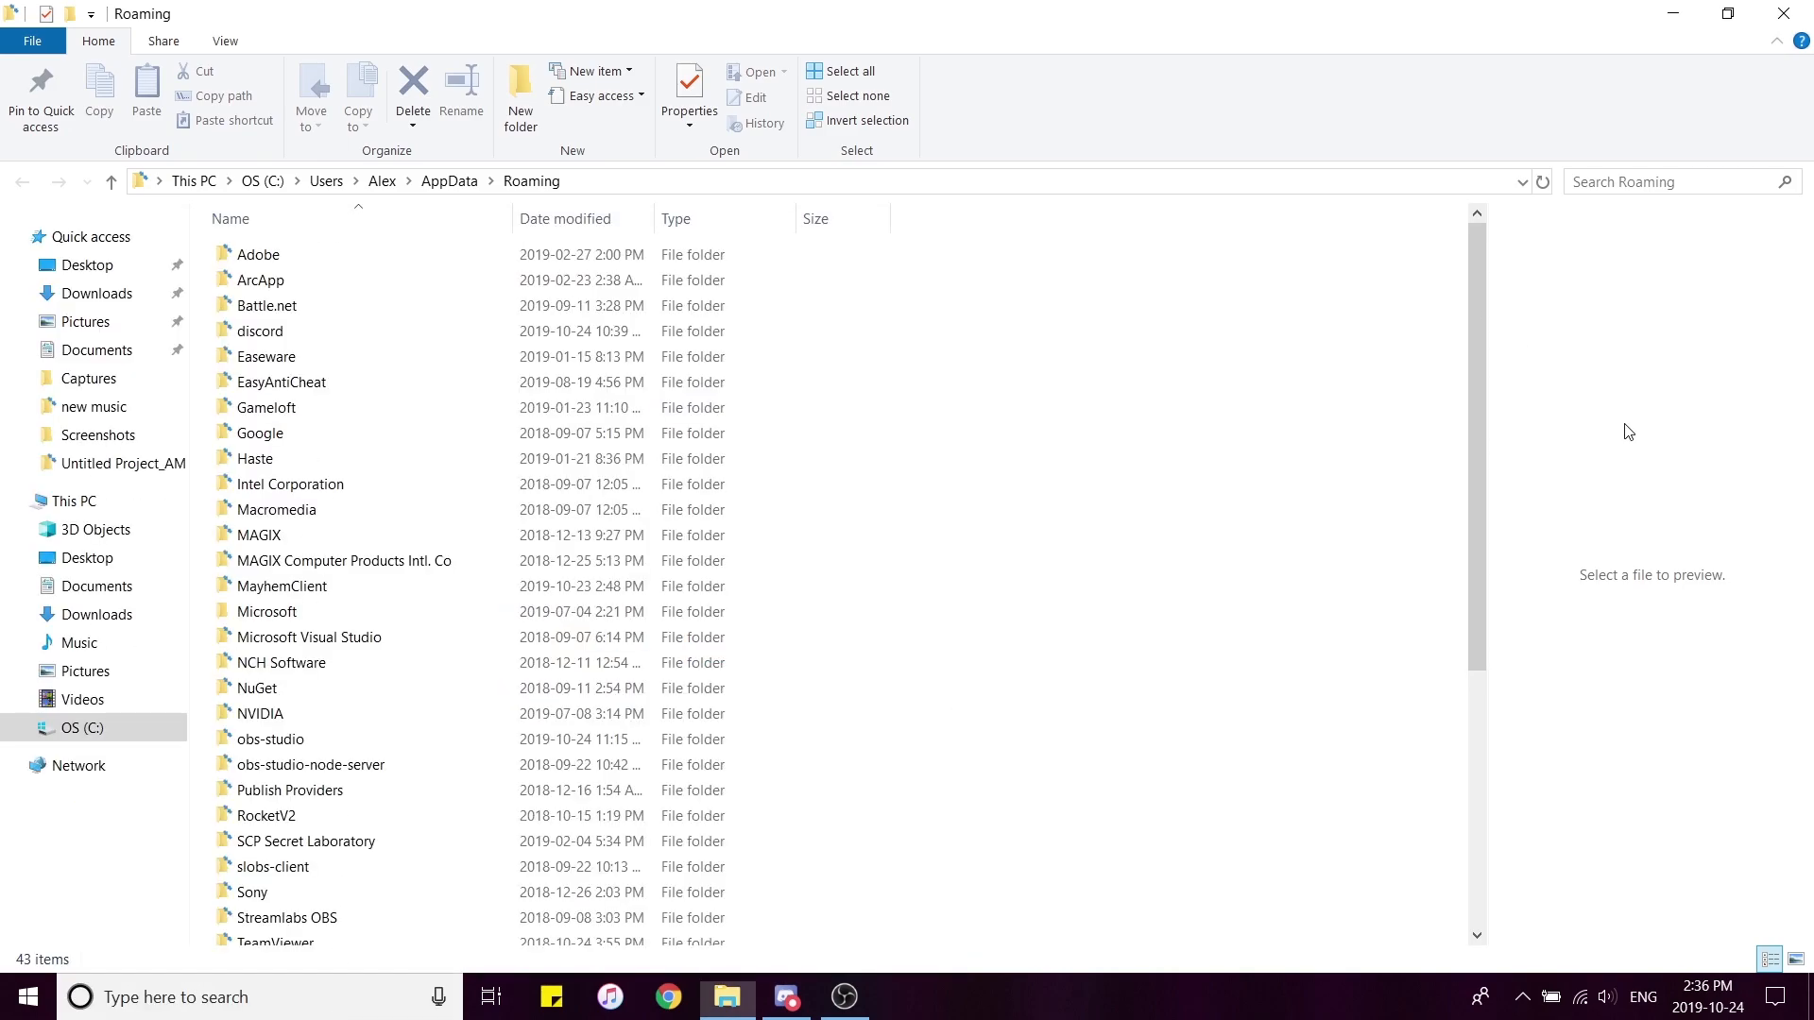
# Go up to AppData and browse into Local > FortniteGame > Saved > Config > WindowsClient.
pyautogui.click(442, 182)
pyautogui.doubleClick(385, 251)
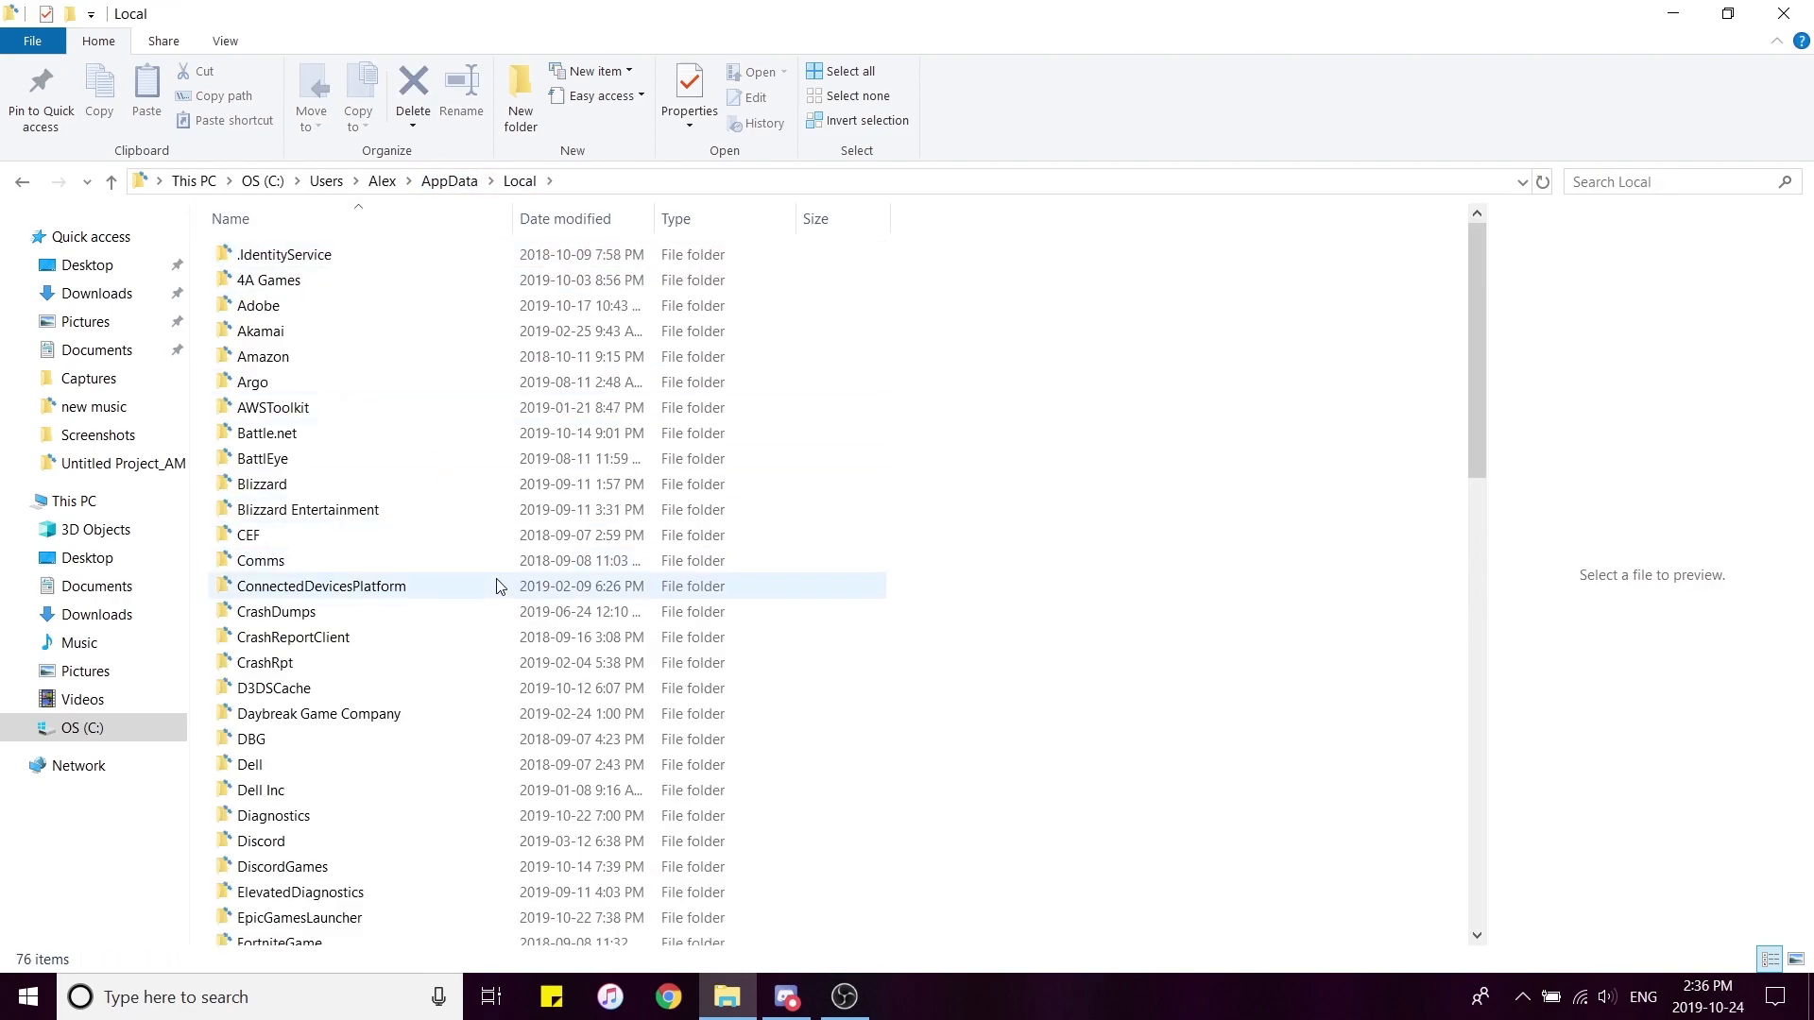
pyautogui.scroll(-4, 393, 591)
pyautogui.doubleClick(368, 653)
pyautogui.doubleClick(315, 255)
pyautogui.doubleClick(330, 281)
pyautogui.doubleClick(330, 281)
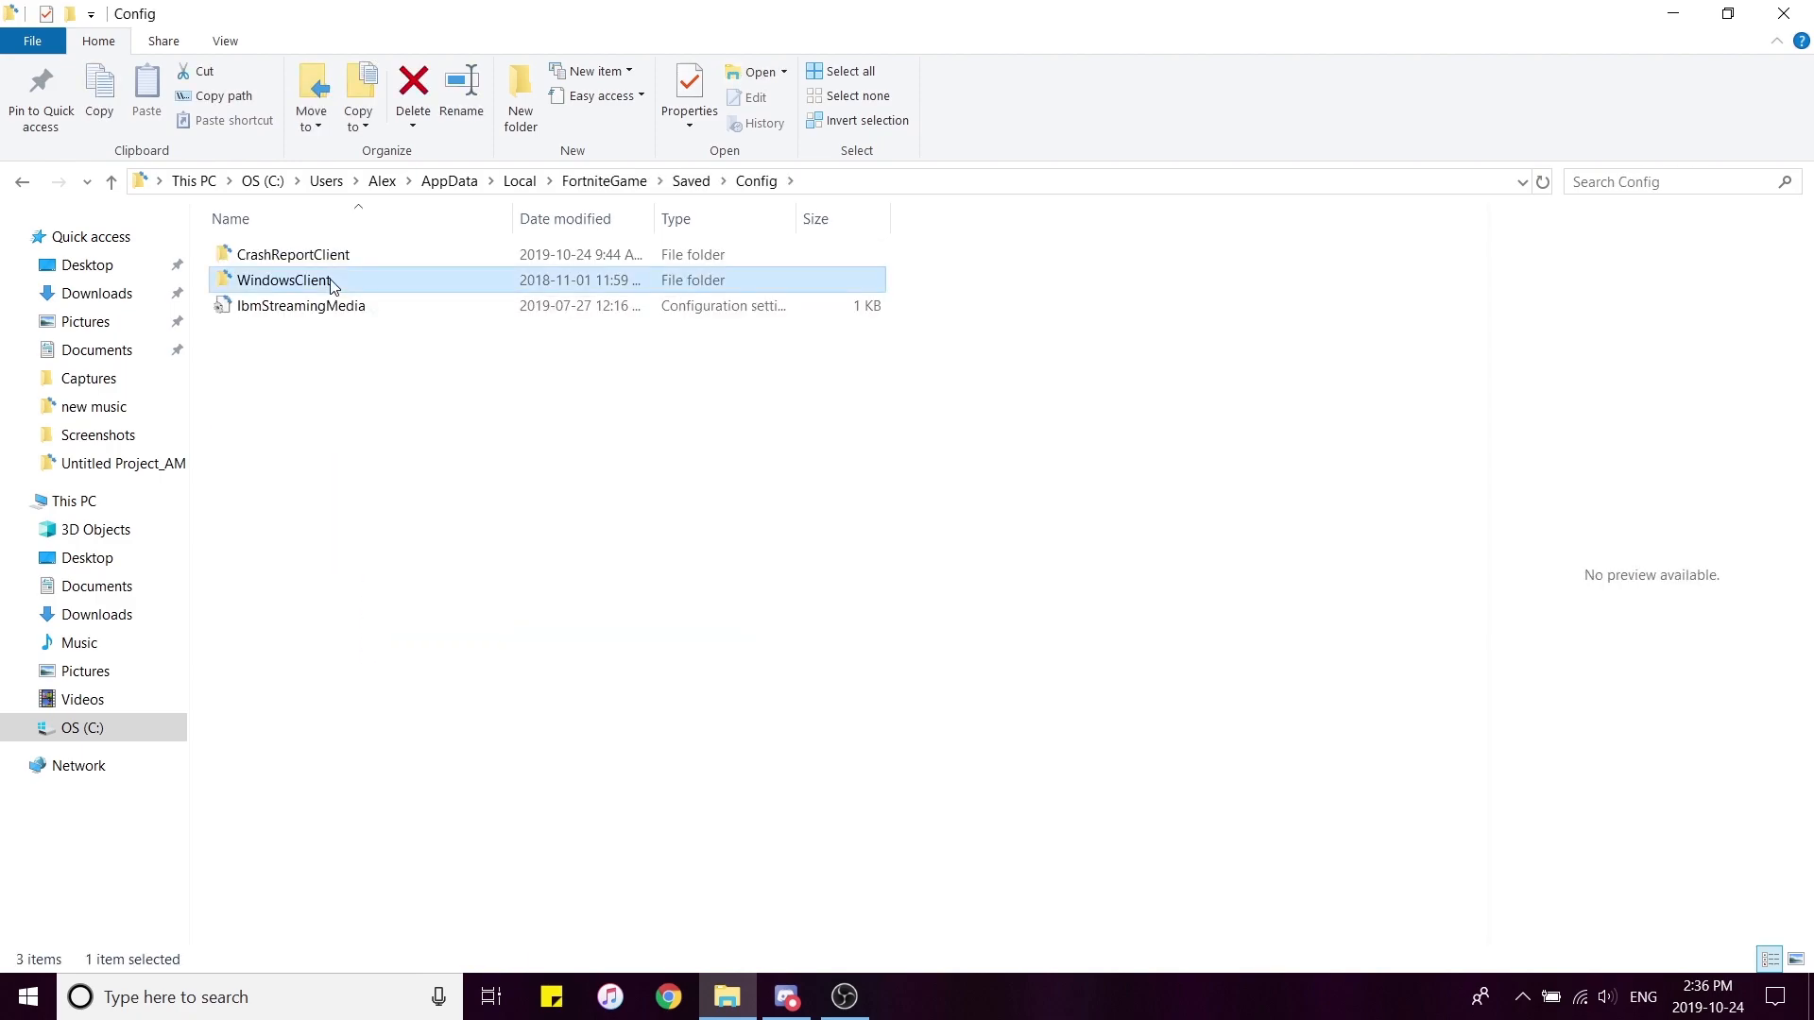
# Make sure Read-only is off in the GameUserSettings file's properties and confirm.
pyautogui.click(315, 467)
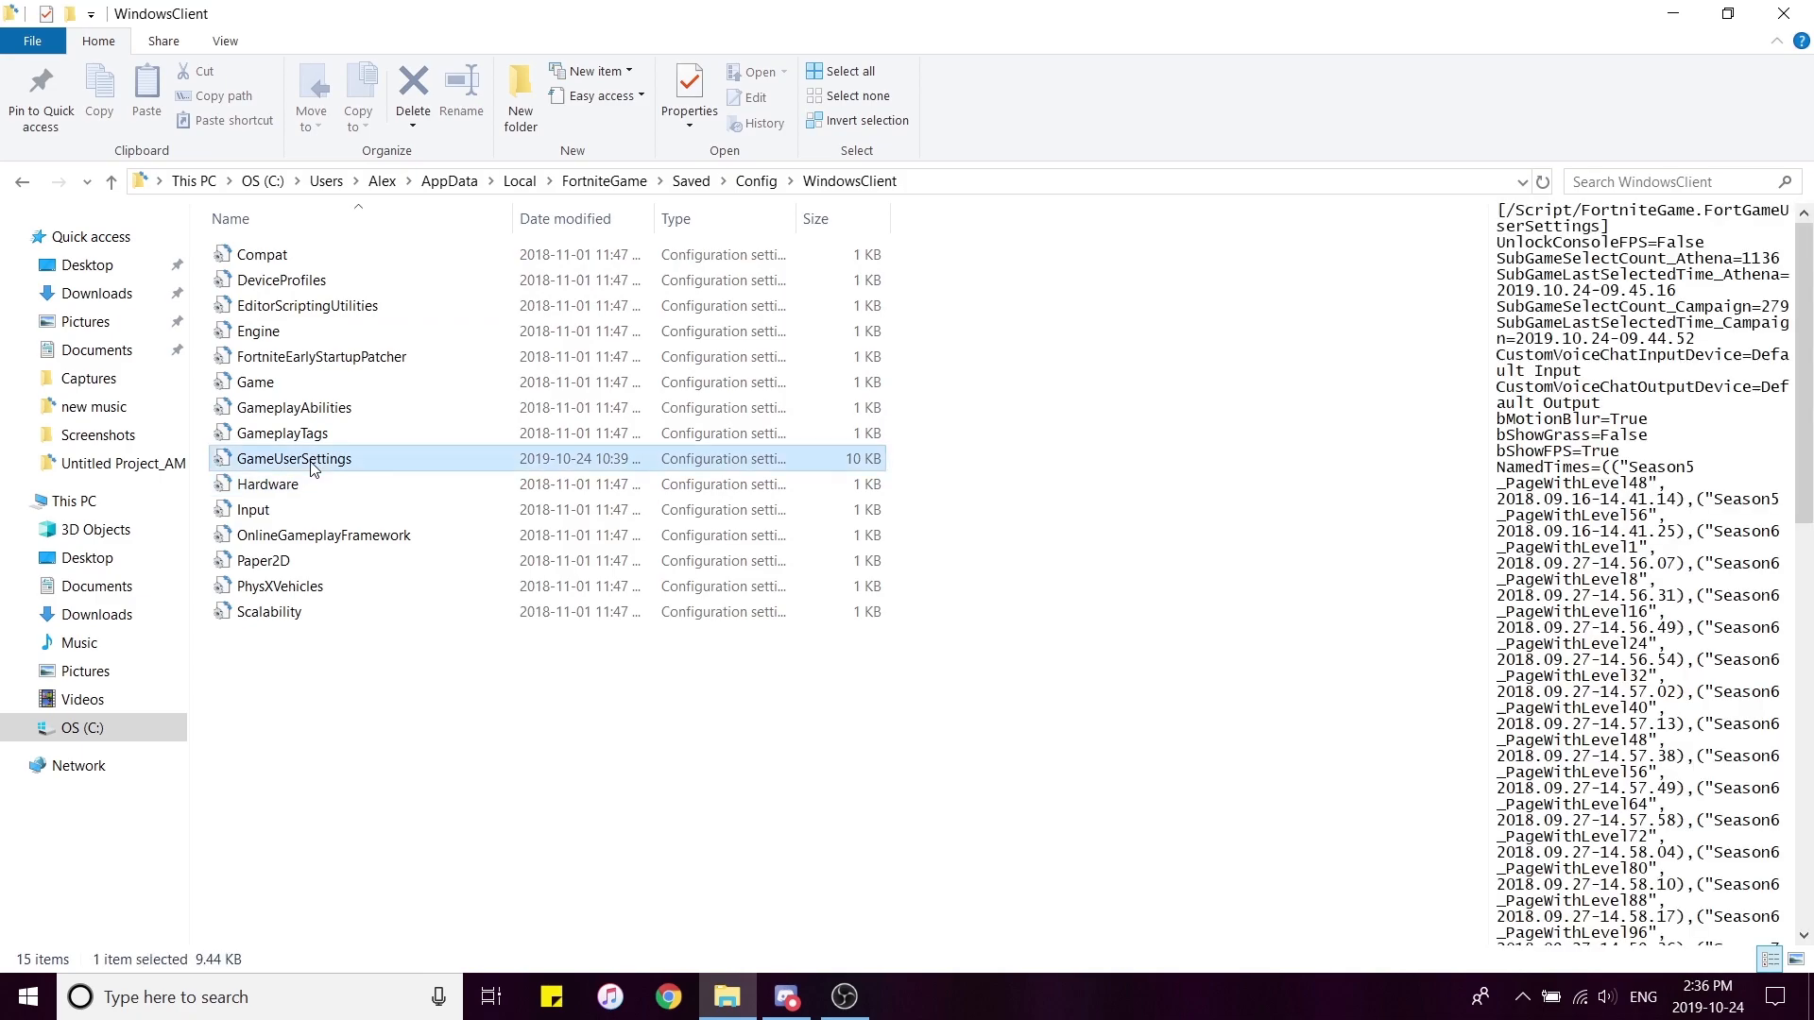
pyautogui.rightClick(315, 467)
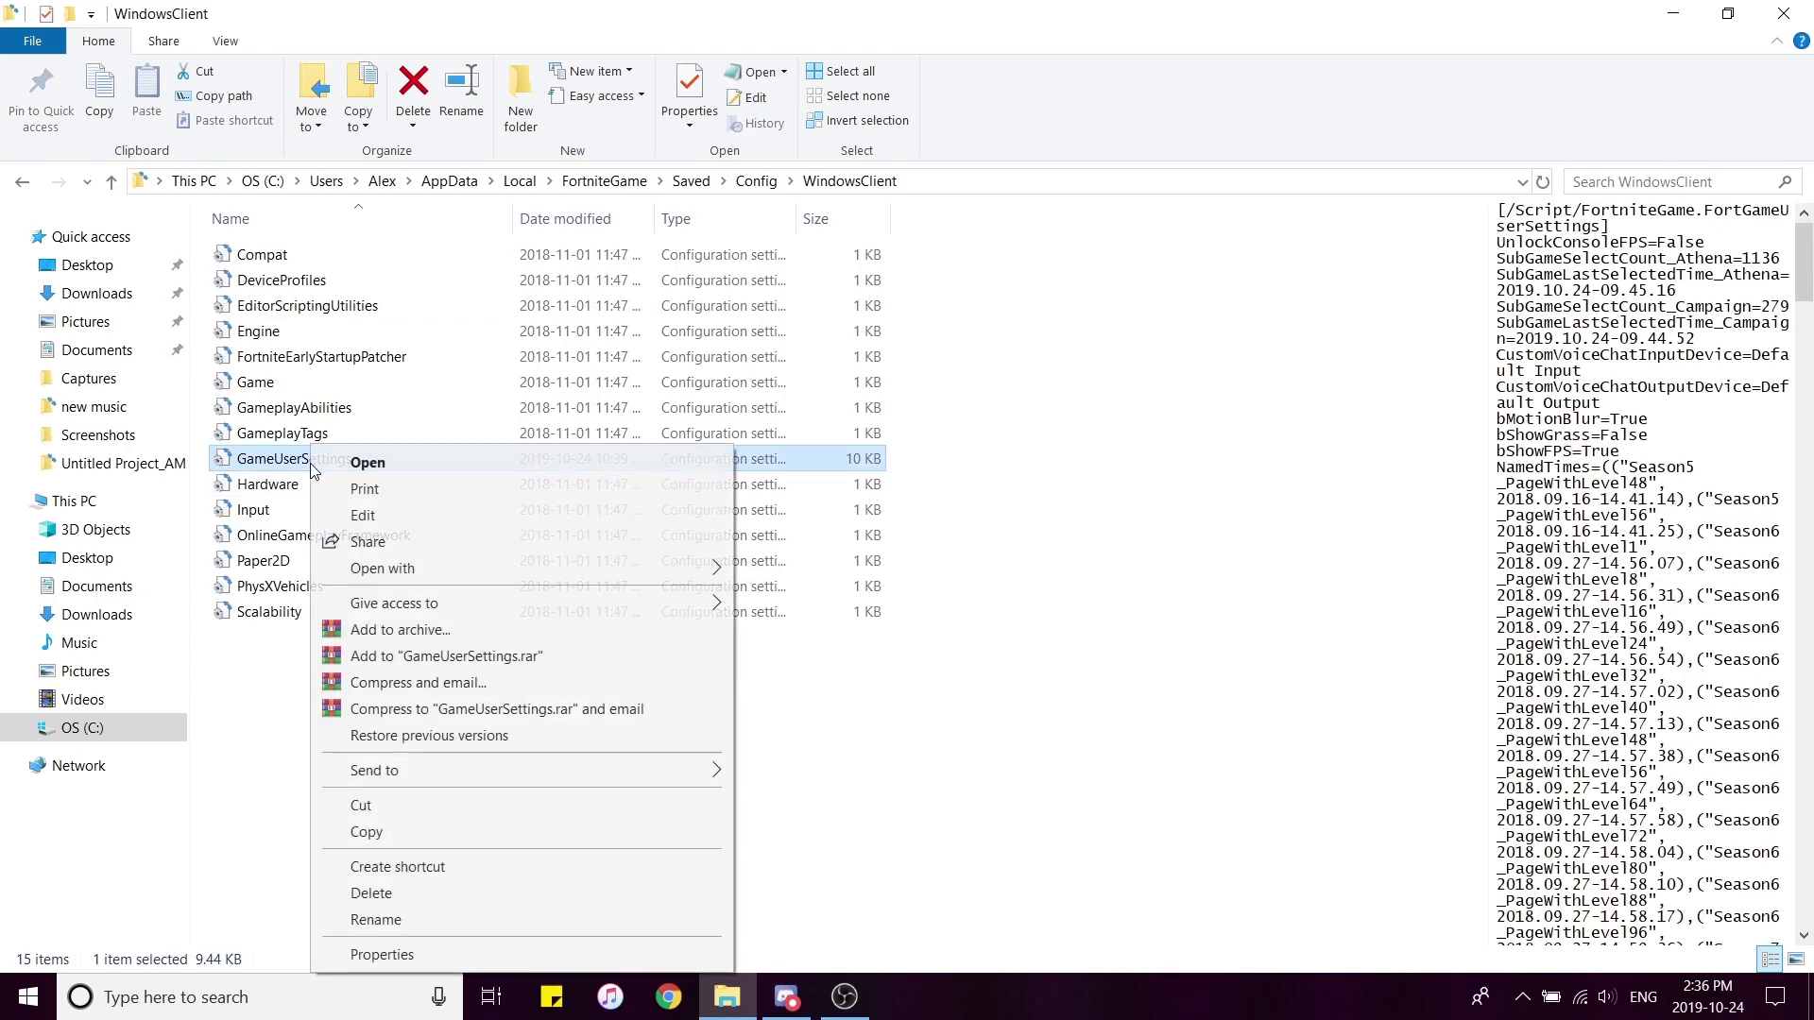
pyautogui.click(456, 949)
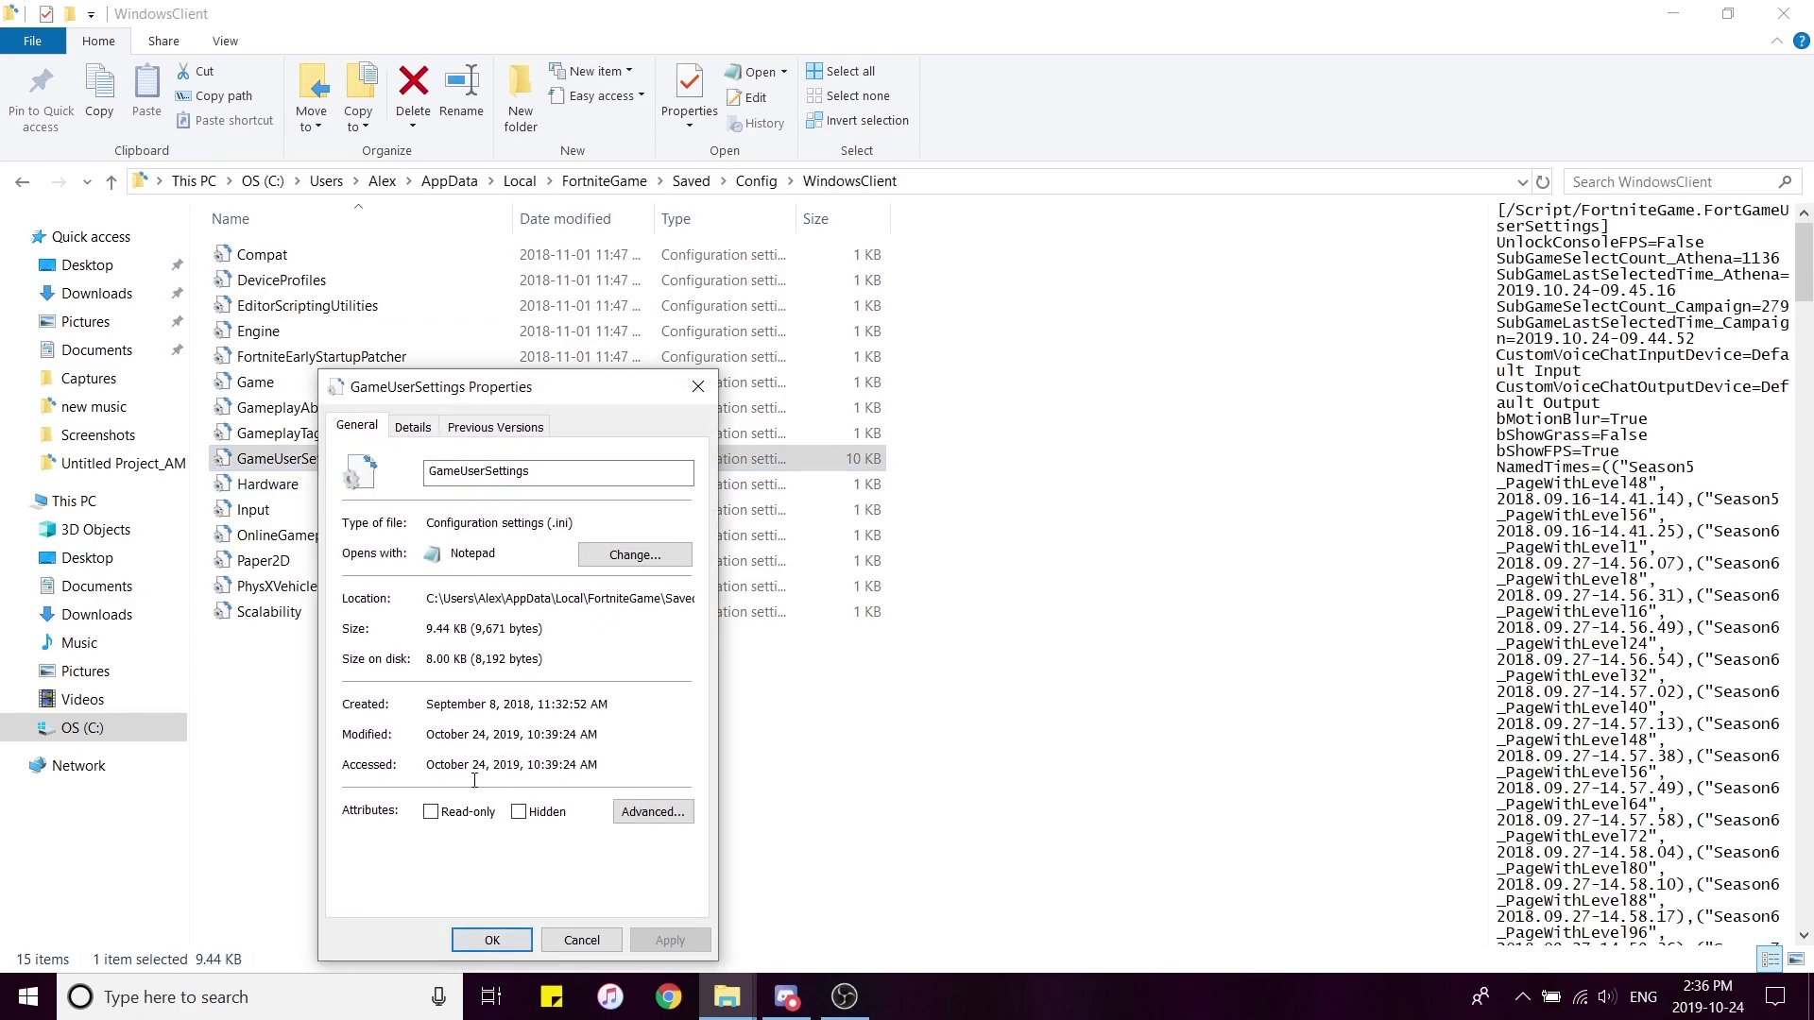
pyautogui.doubleClick(453, 813)
pyautogui.click(669, 940)
pyautogui.click(484, 940)
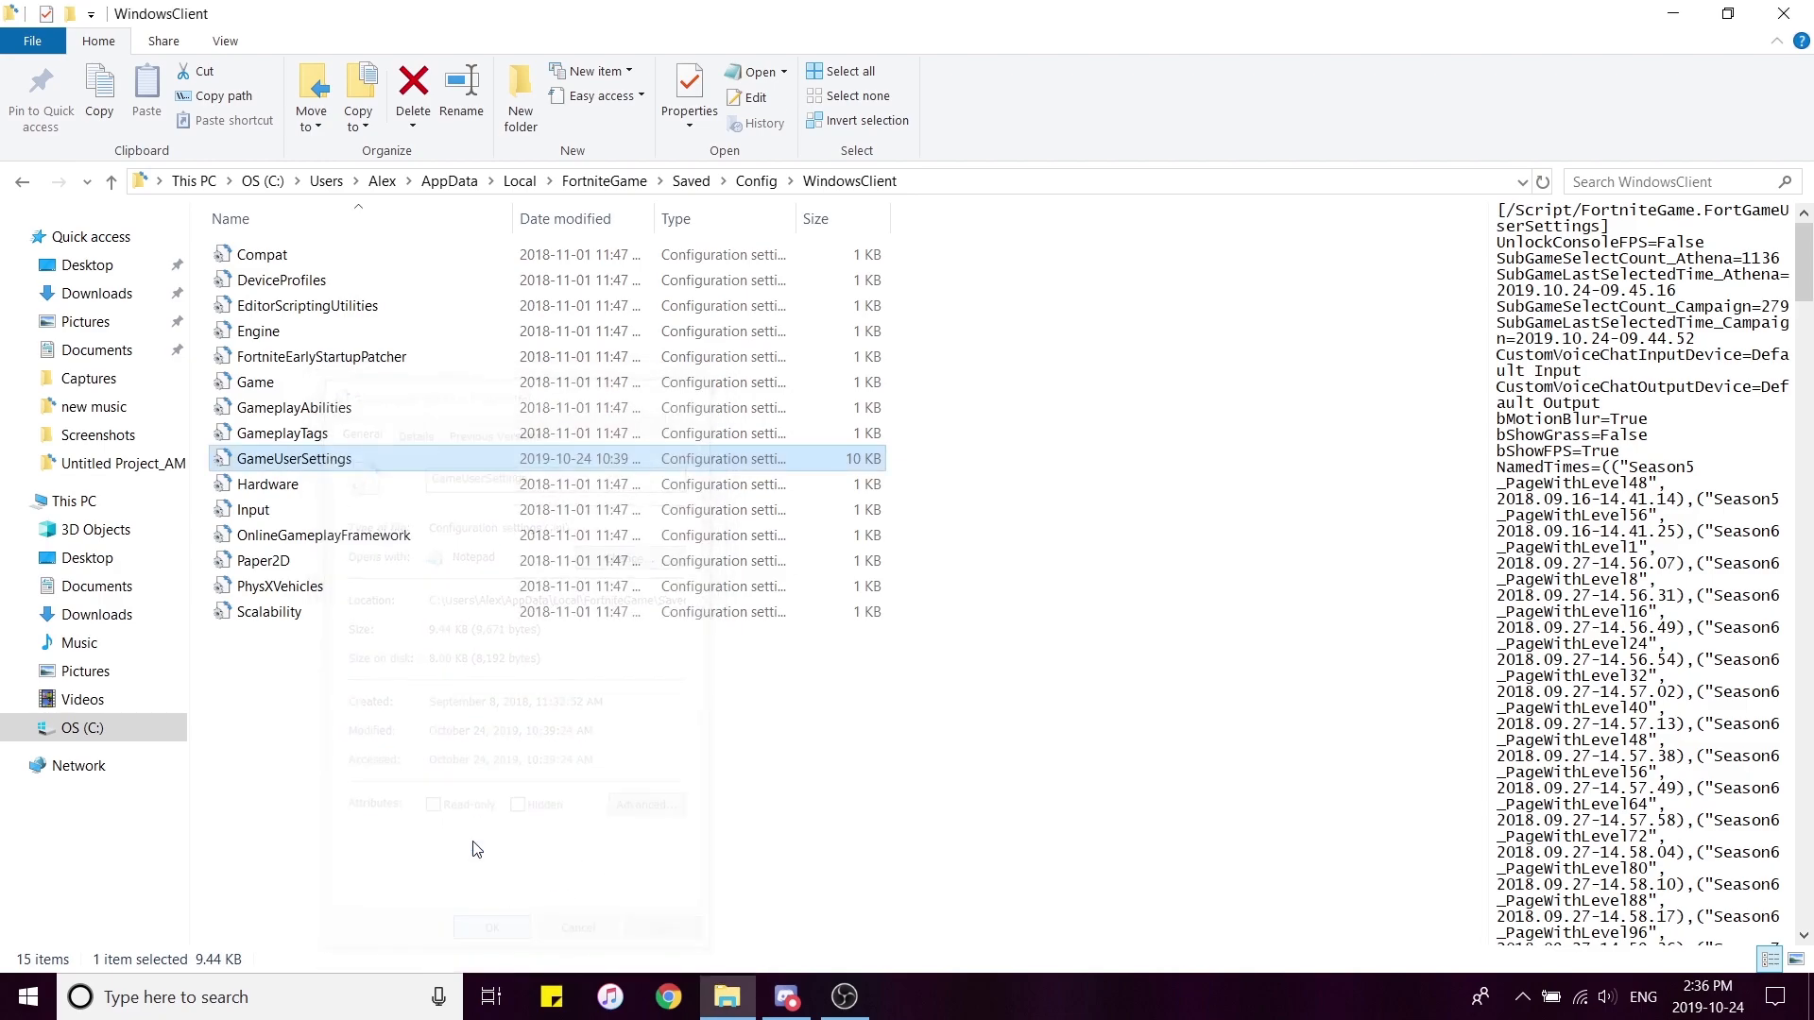
# Open the GameUserSettings file in Notepad and examine the bShowGrass line.
pyautogui.doubleClick(371, 458)
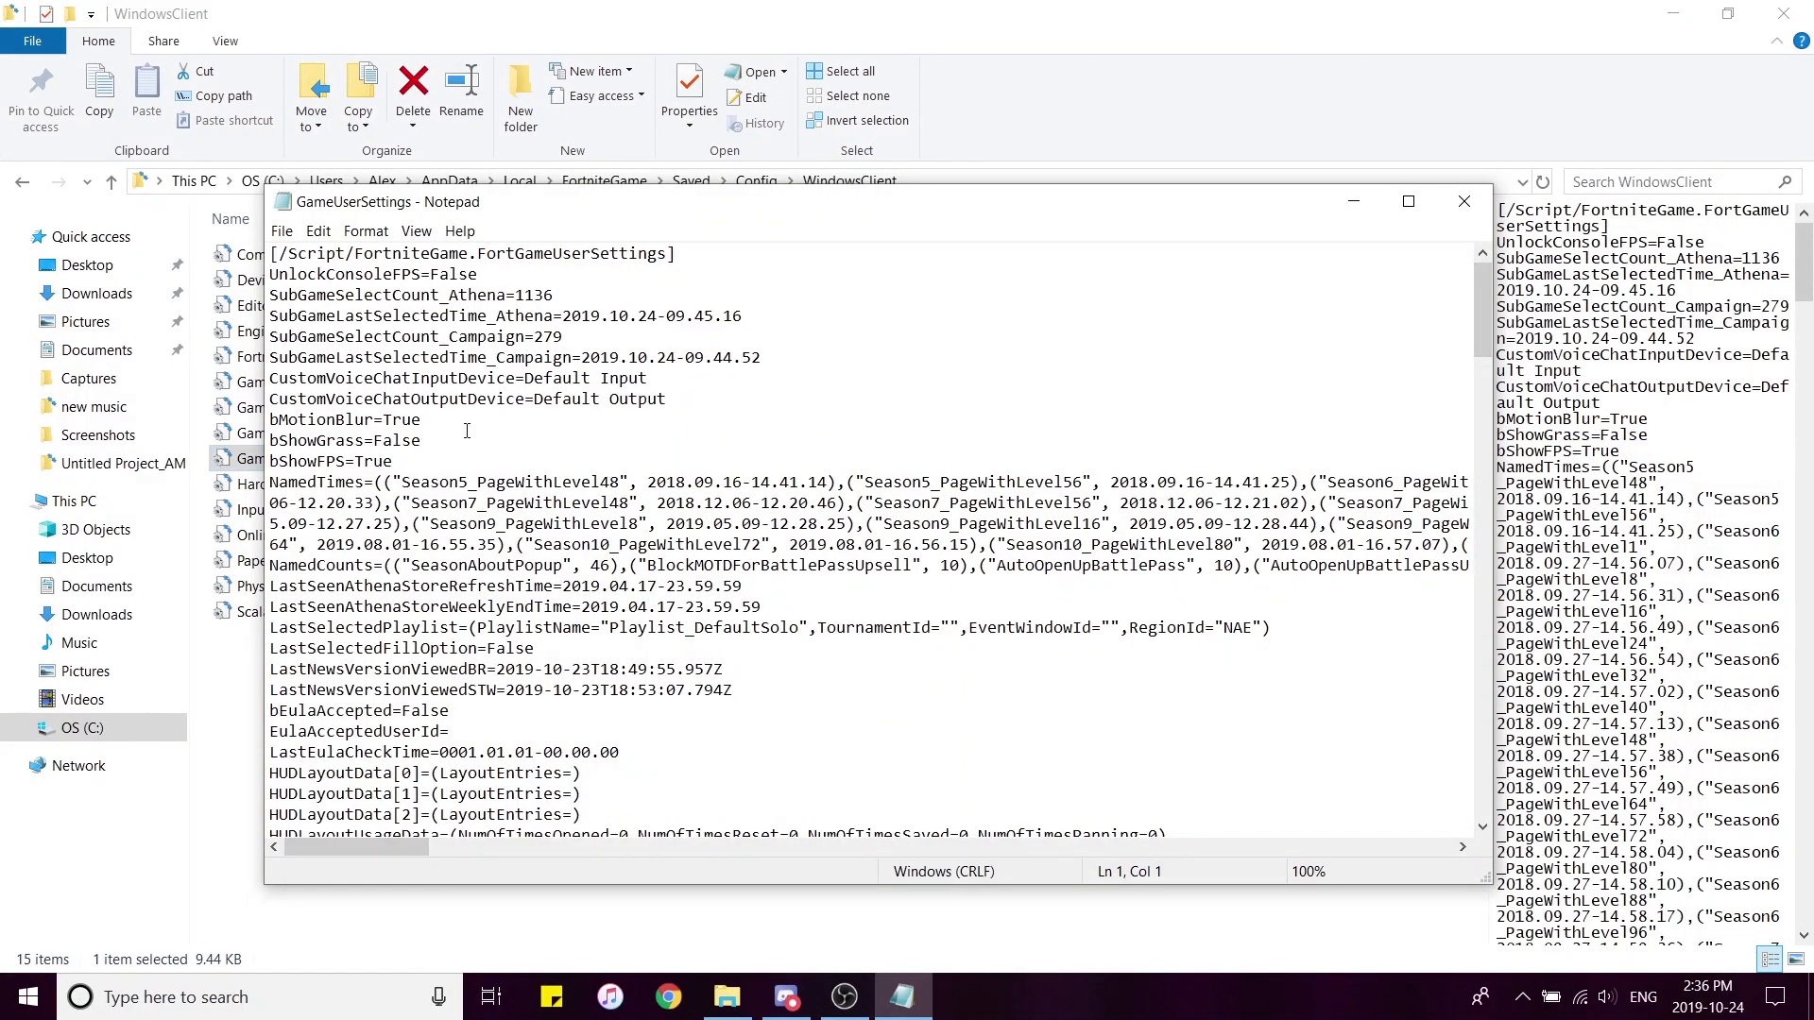
pyautogui.doubleClick(289, 442)
pyautogui.click(421, 440)
pyautogui.moveTo(422, 441); pyautogui.dragTo(391, 437)
# Examine the GameUserSettings entries down to the ScalabilityGroups quality values, then return to the file's start and close it.
pyautogui.scroll(-15, 548, 501)
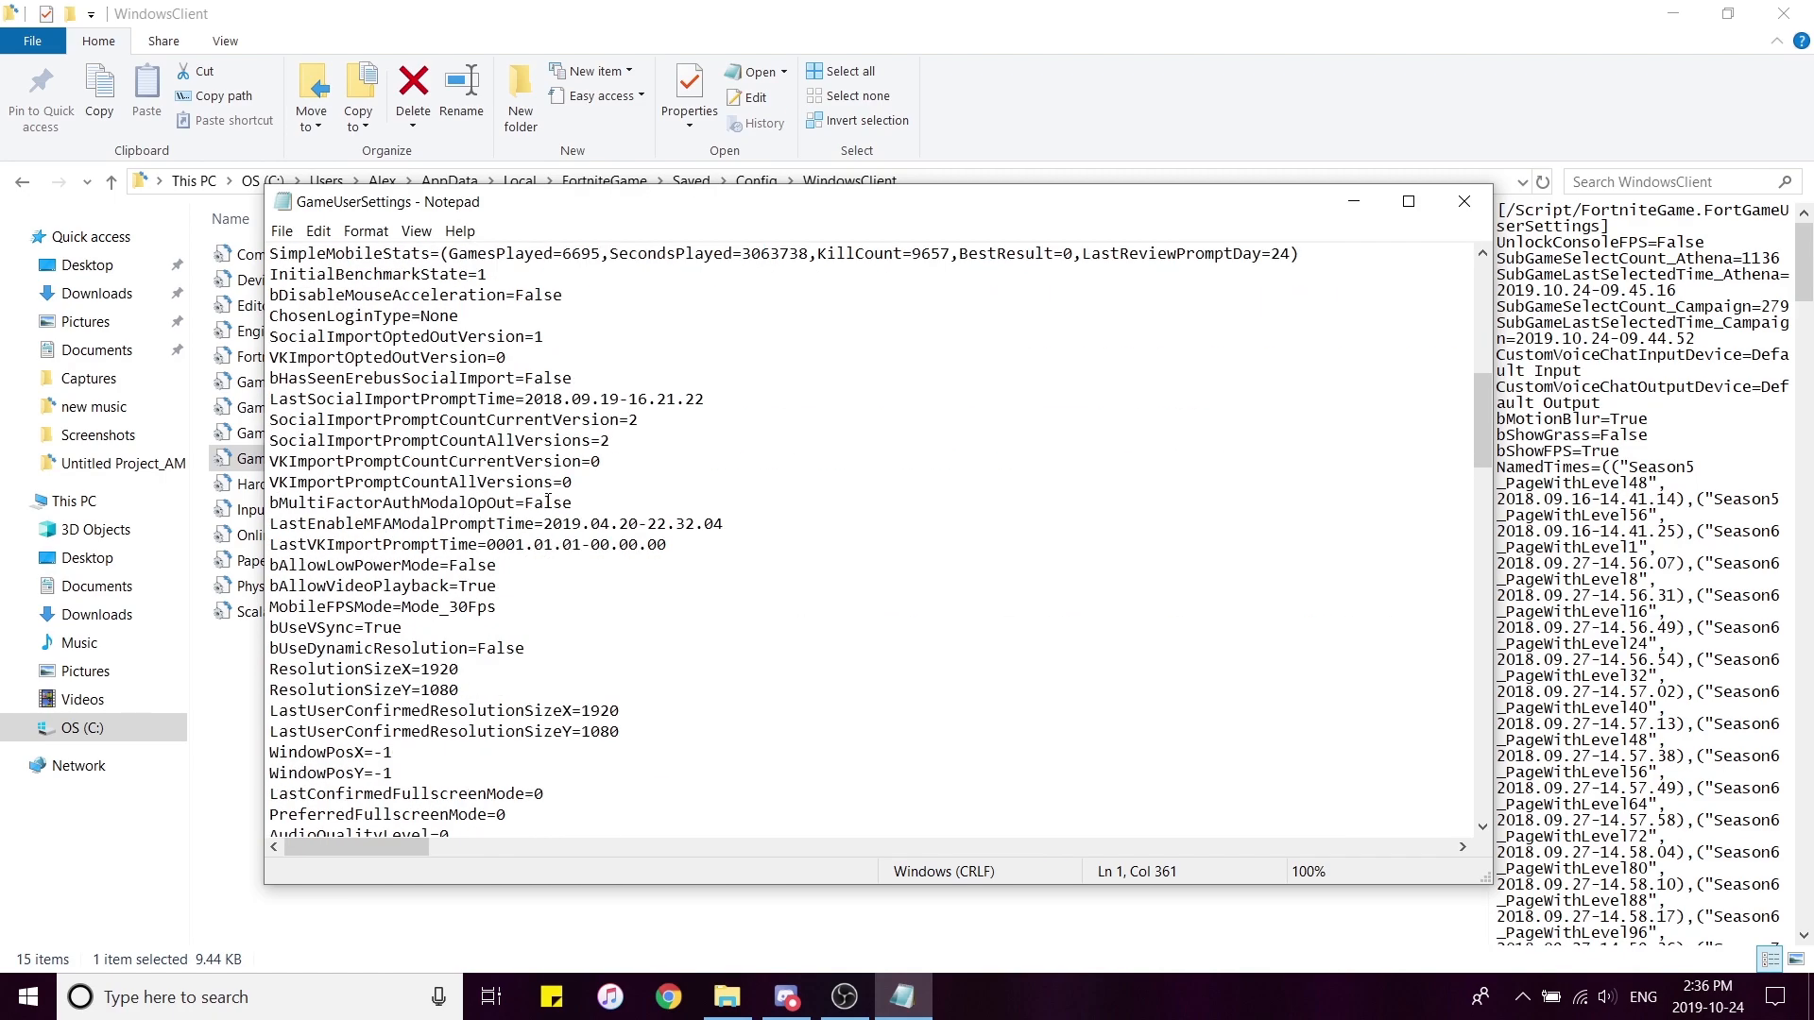
pyautogui.scroll(-3, 548, 501)
pyautogui.scroll(-8, 511, 462)
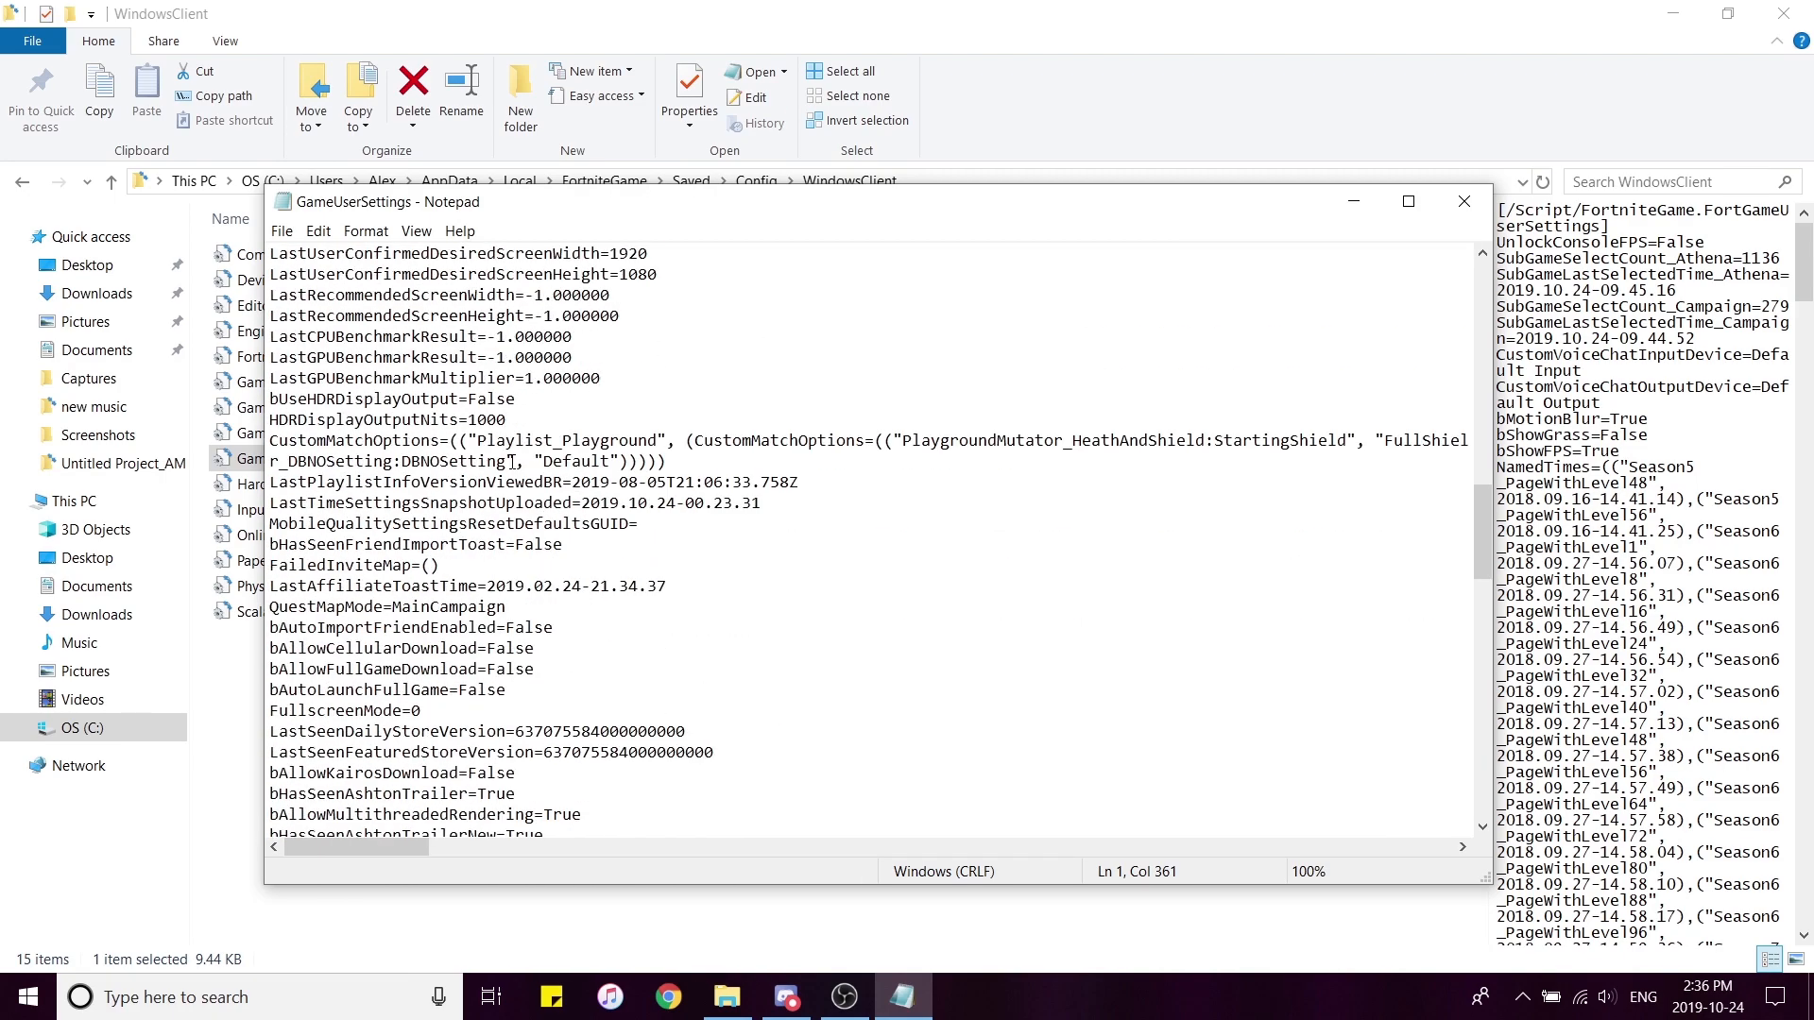
pyautogui.scroll(-5, 432, 472)
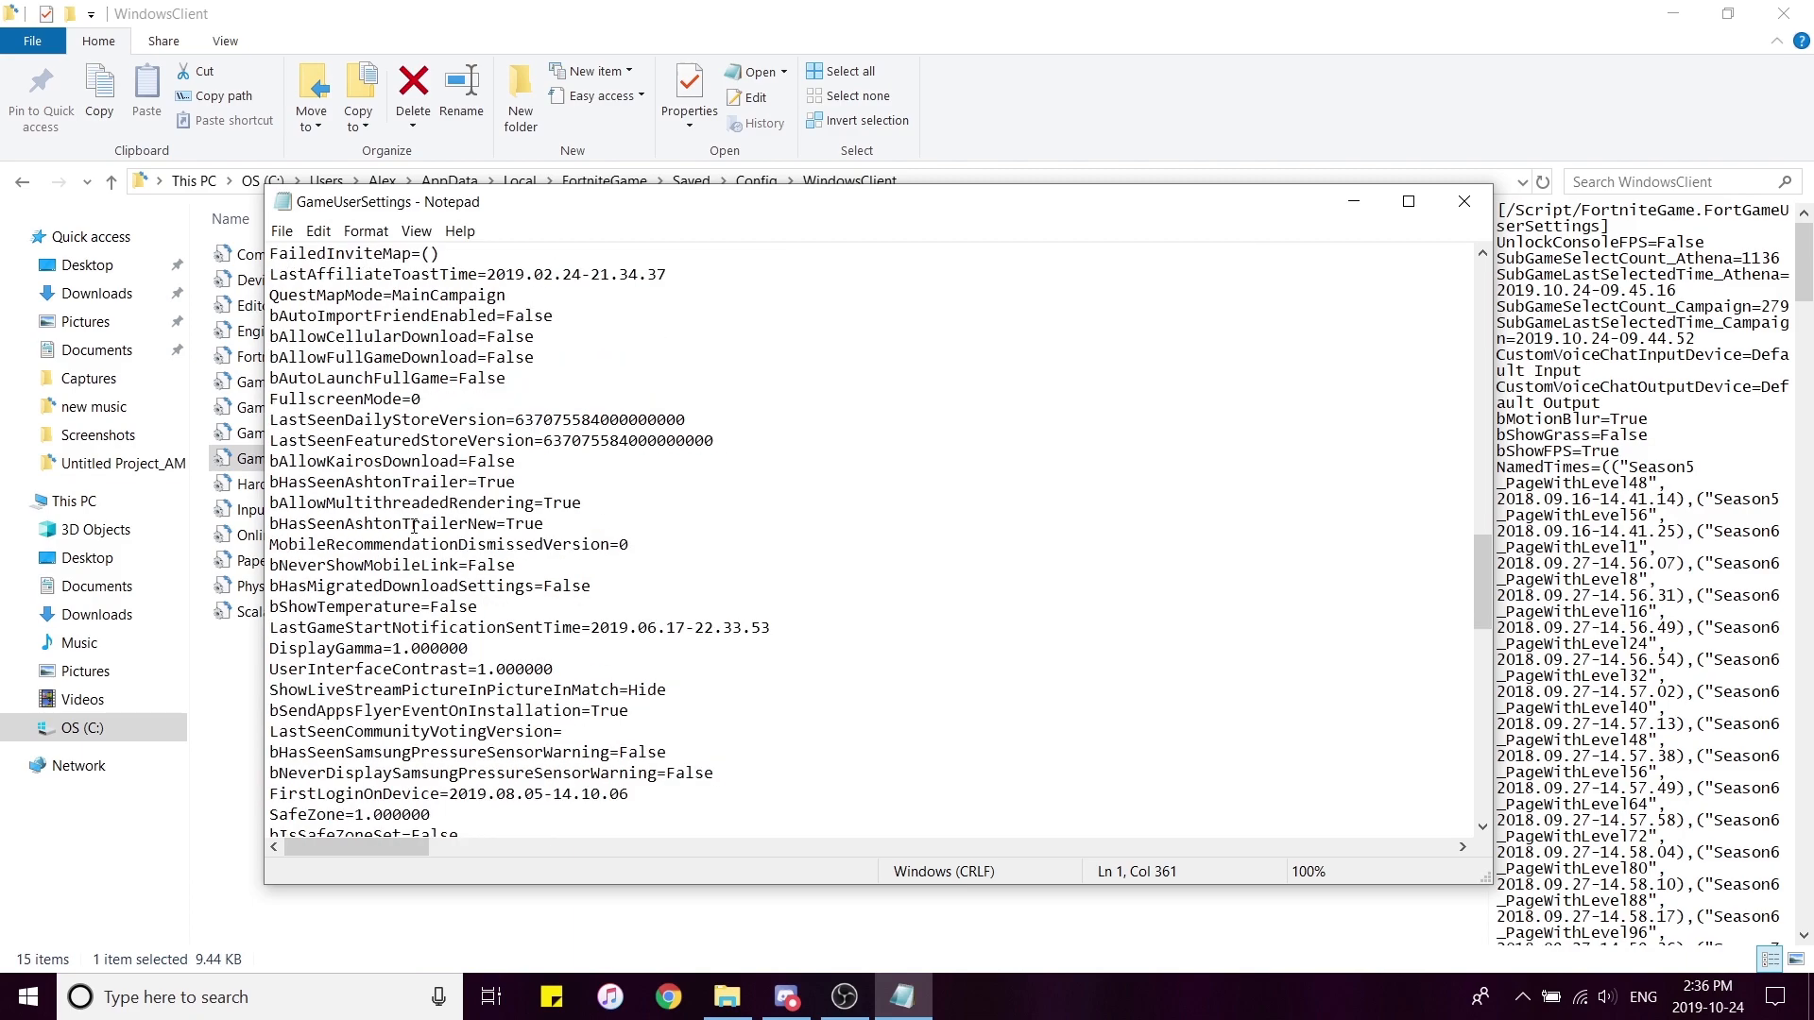
pyautogui.click(358, 649)
pyautogui.click(443, 650)
pyautogui.scroll(-10, 510, 649)
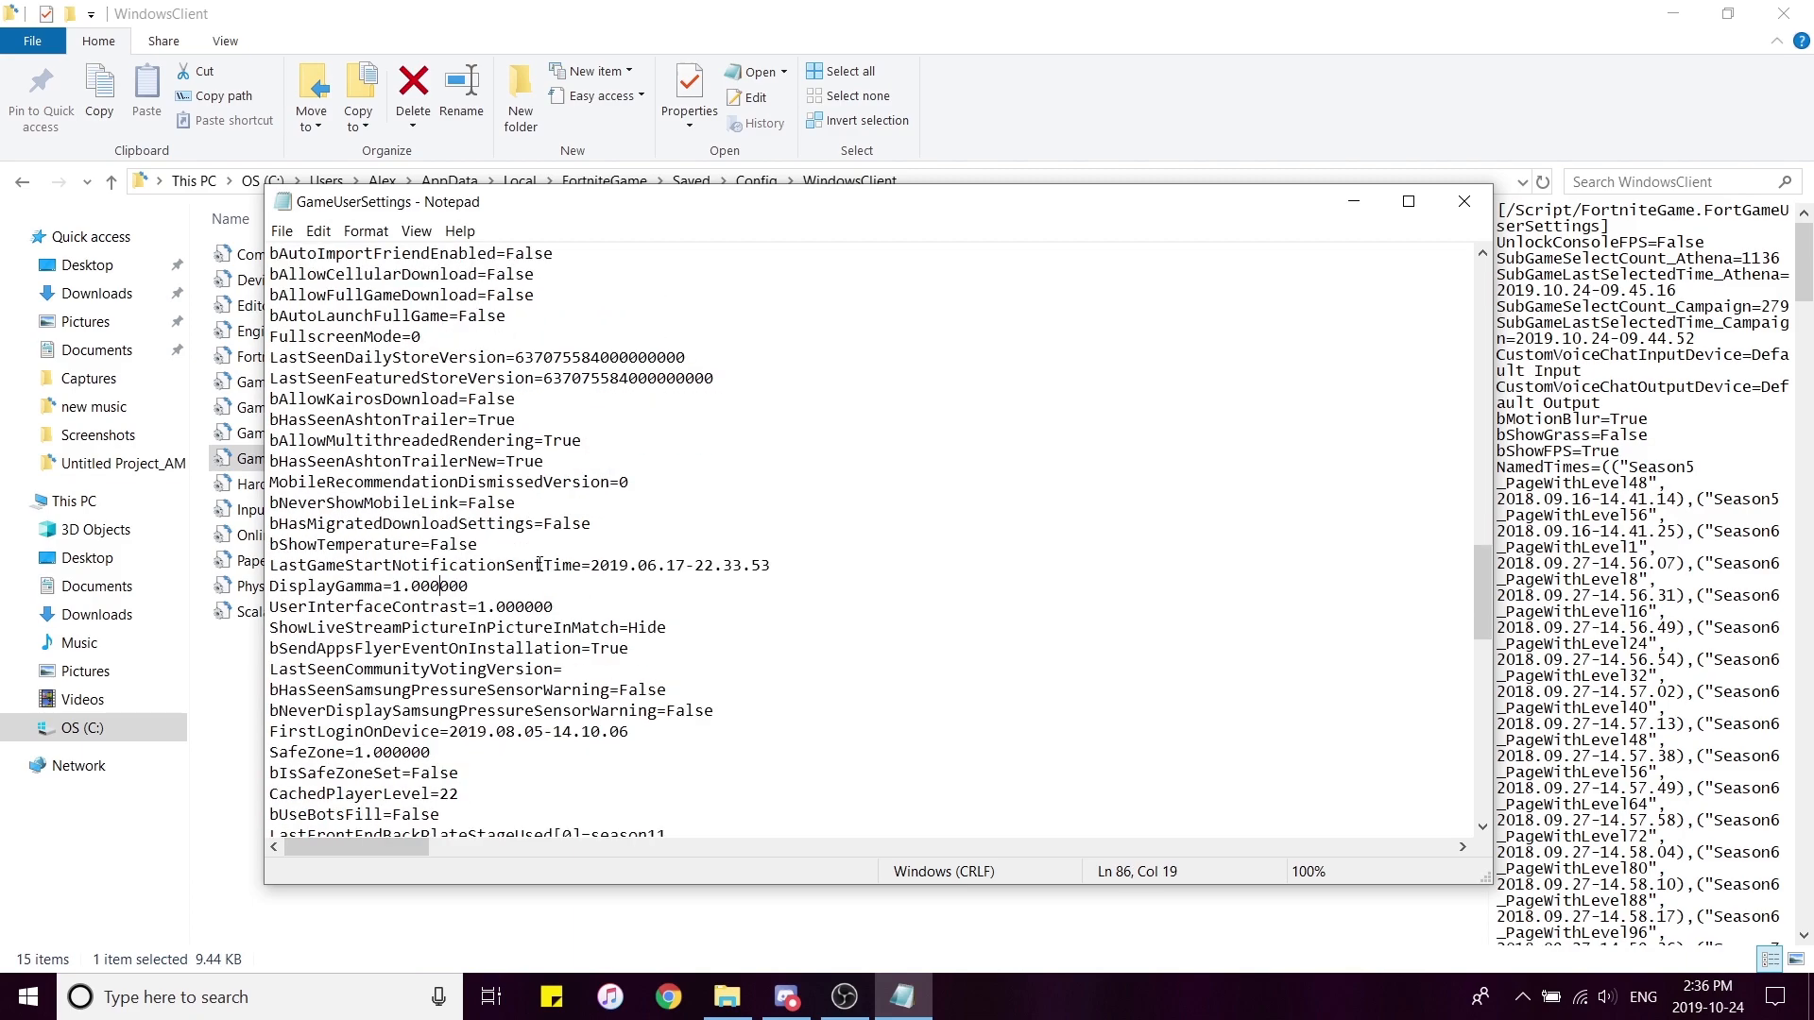
pyautogui.moveTo(519, 573); pyautogui.dragTo(293, 567)
pyautogui.click(453, 567)
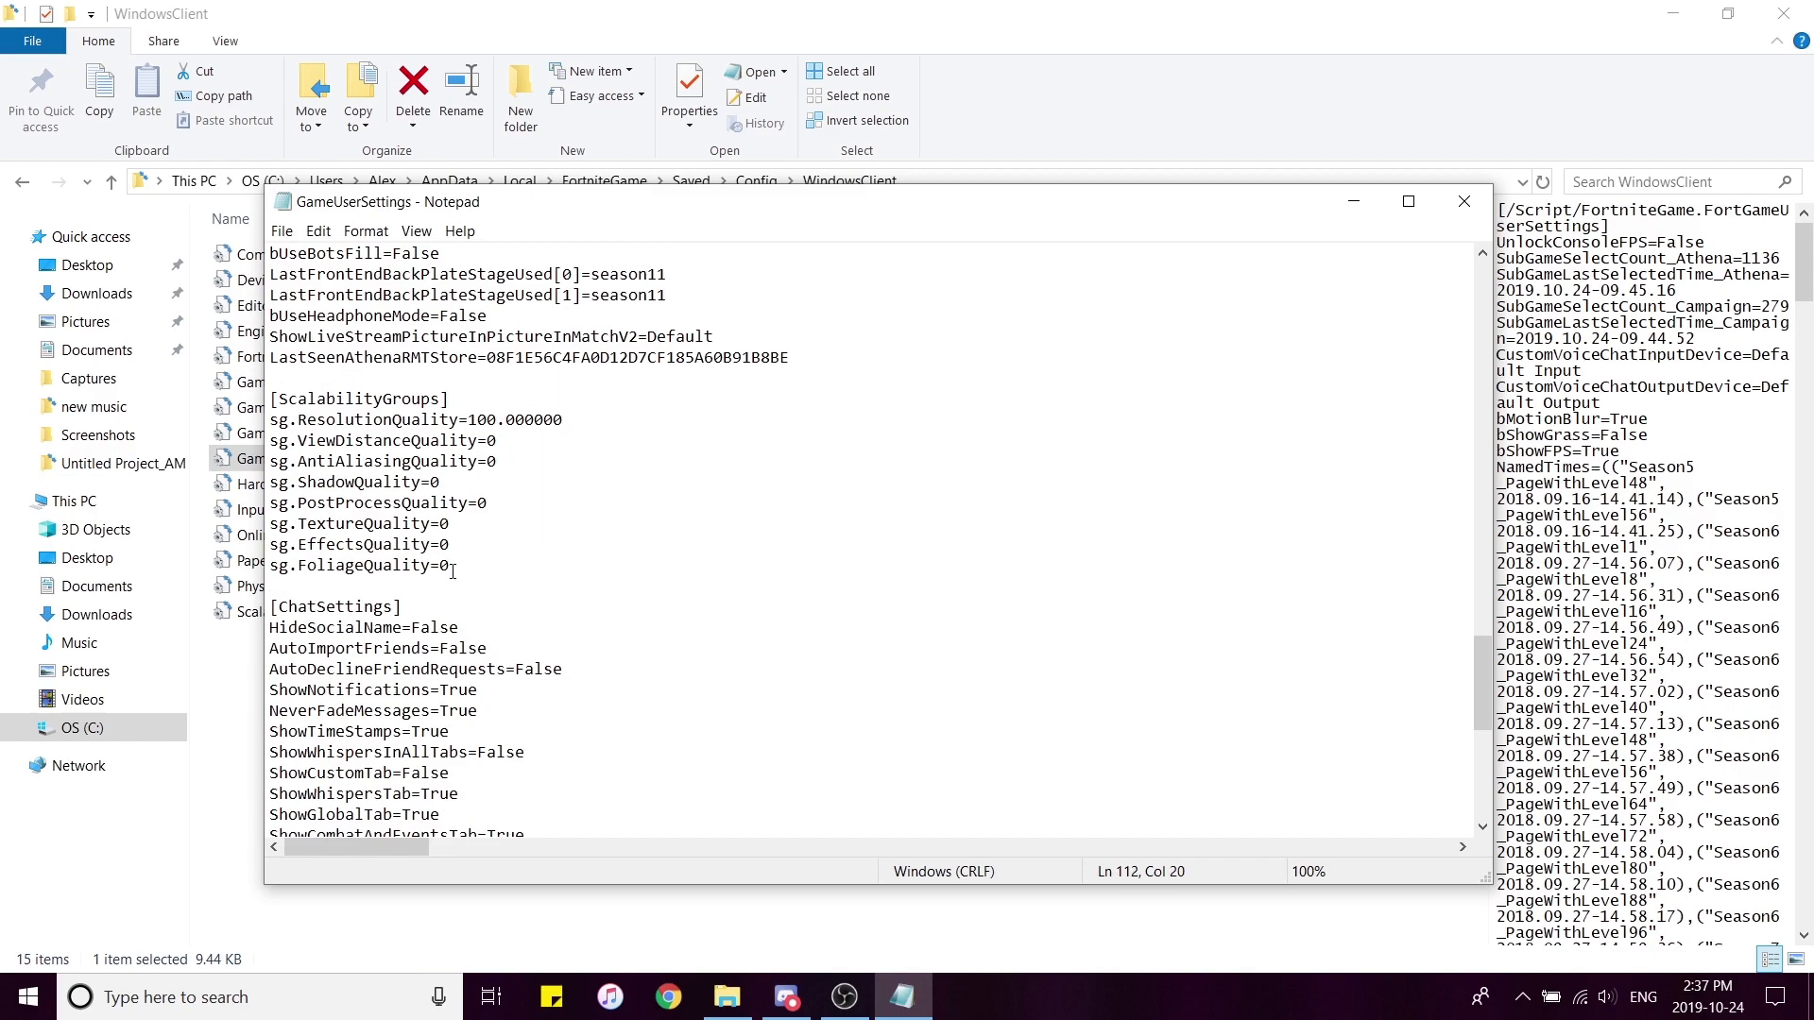
pyautogui.scroll(10, 946, 413)
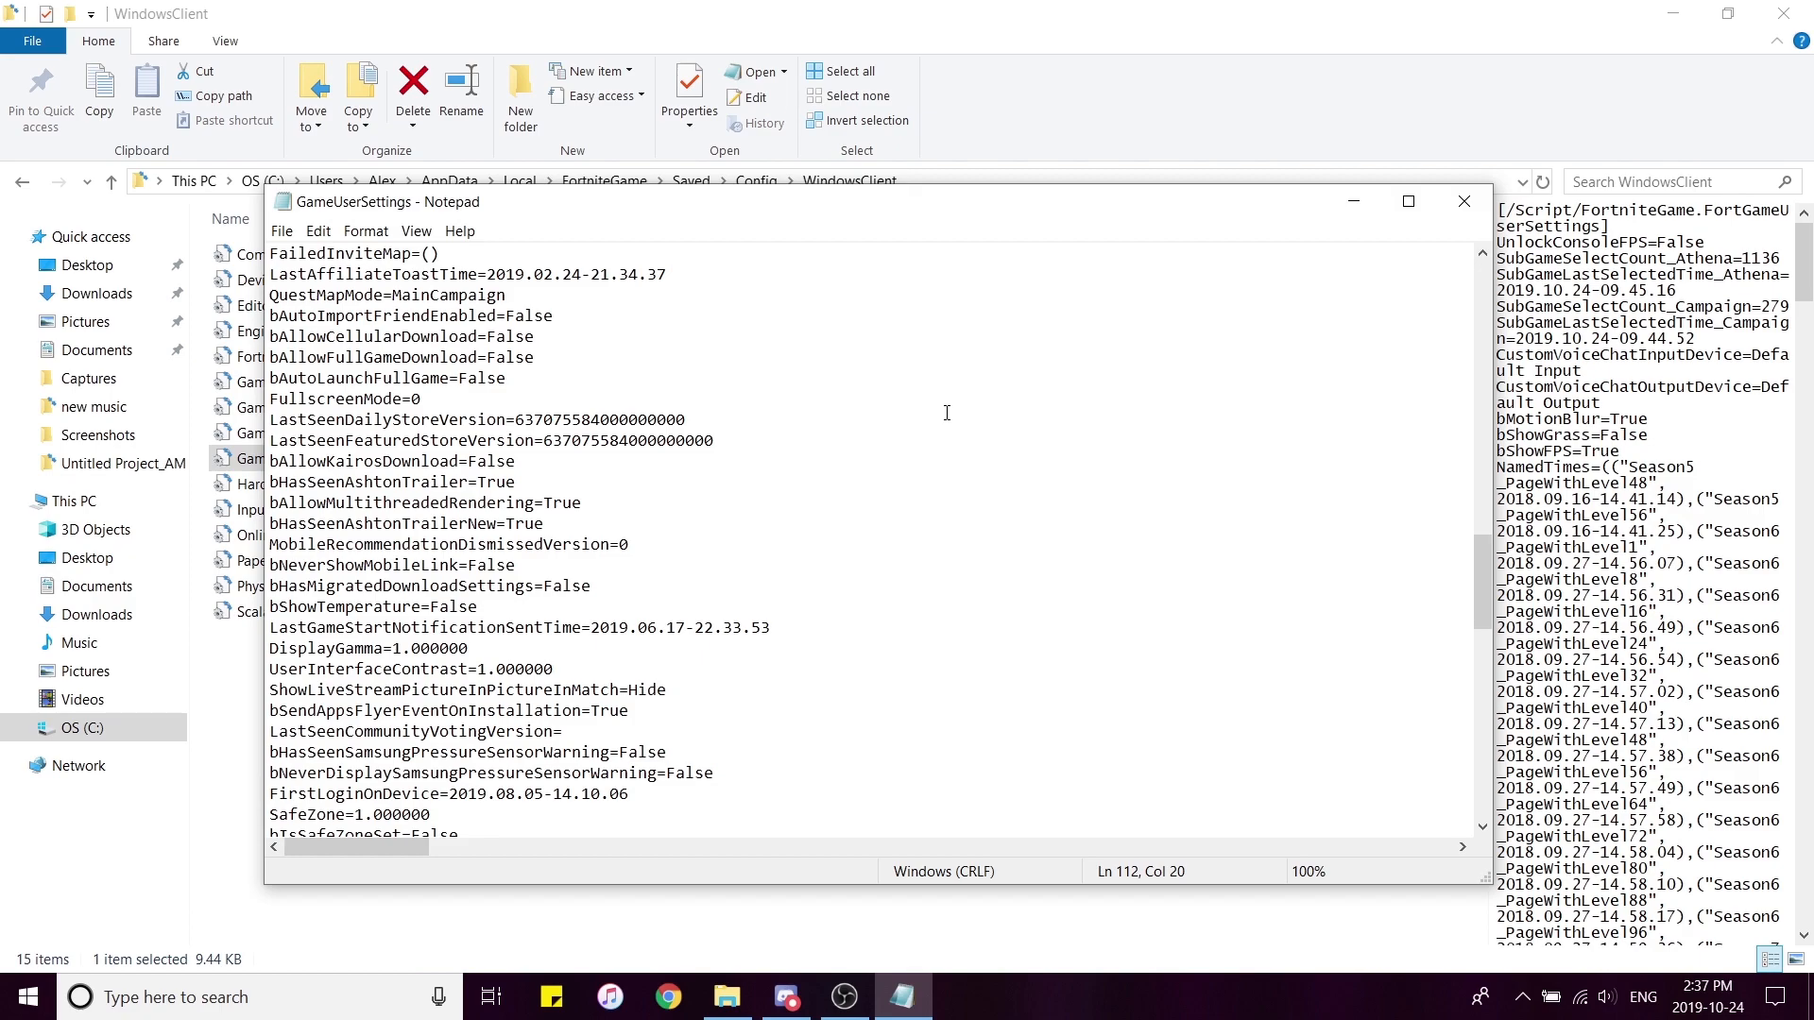
pyautogui.hotkey('ctrl', 'Home')
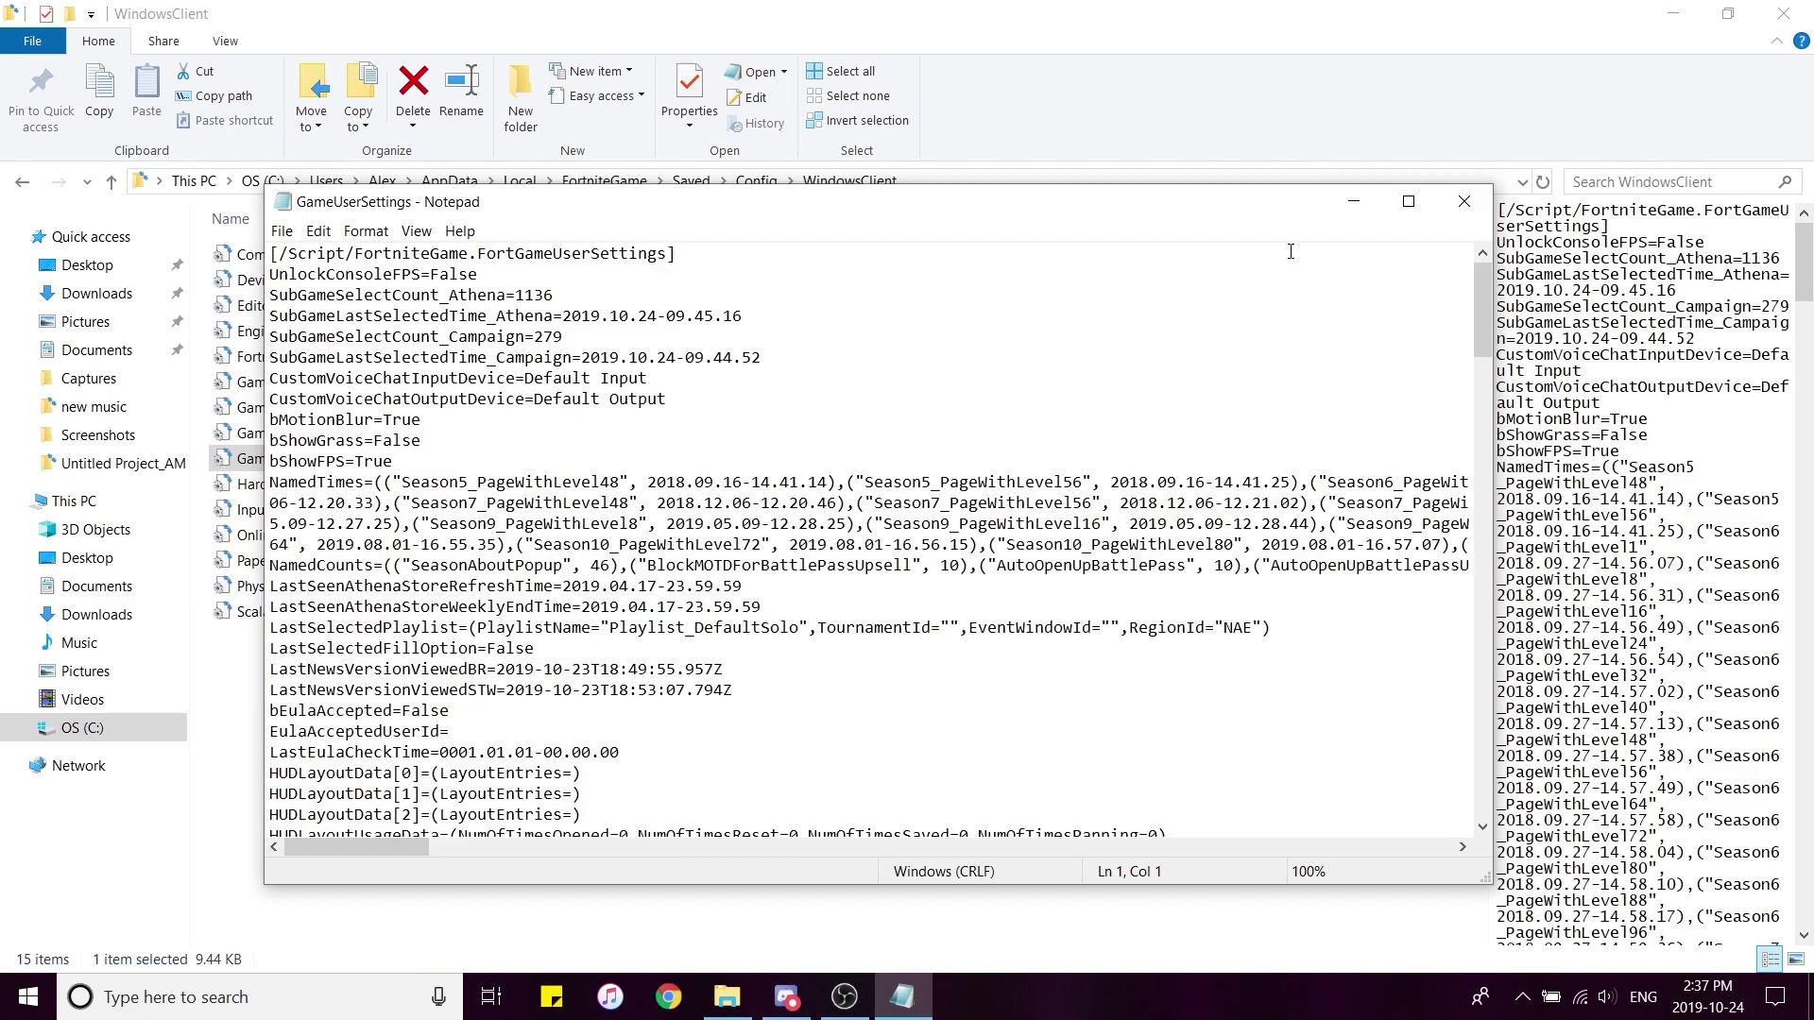
pyautogui.click(1464, 201)
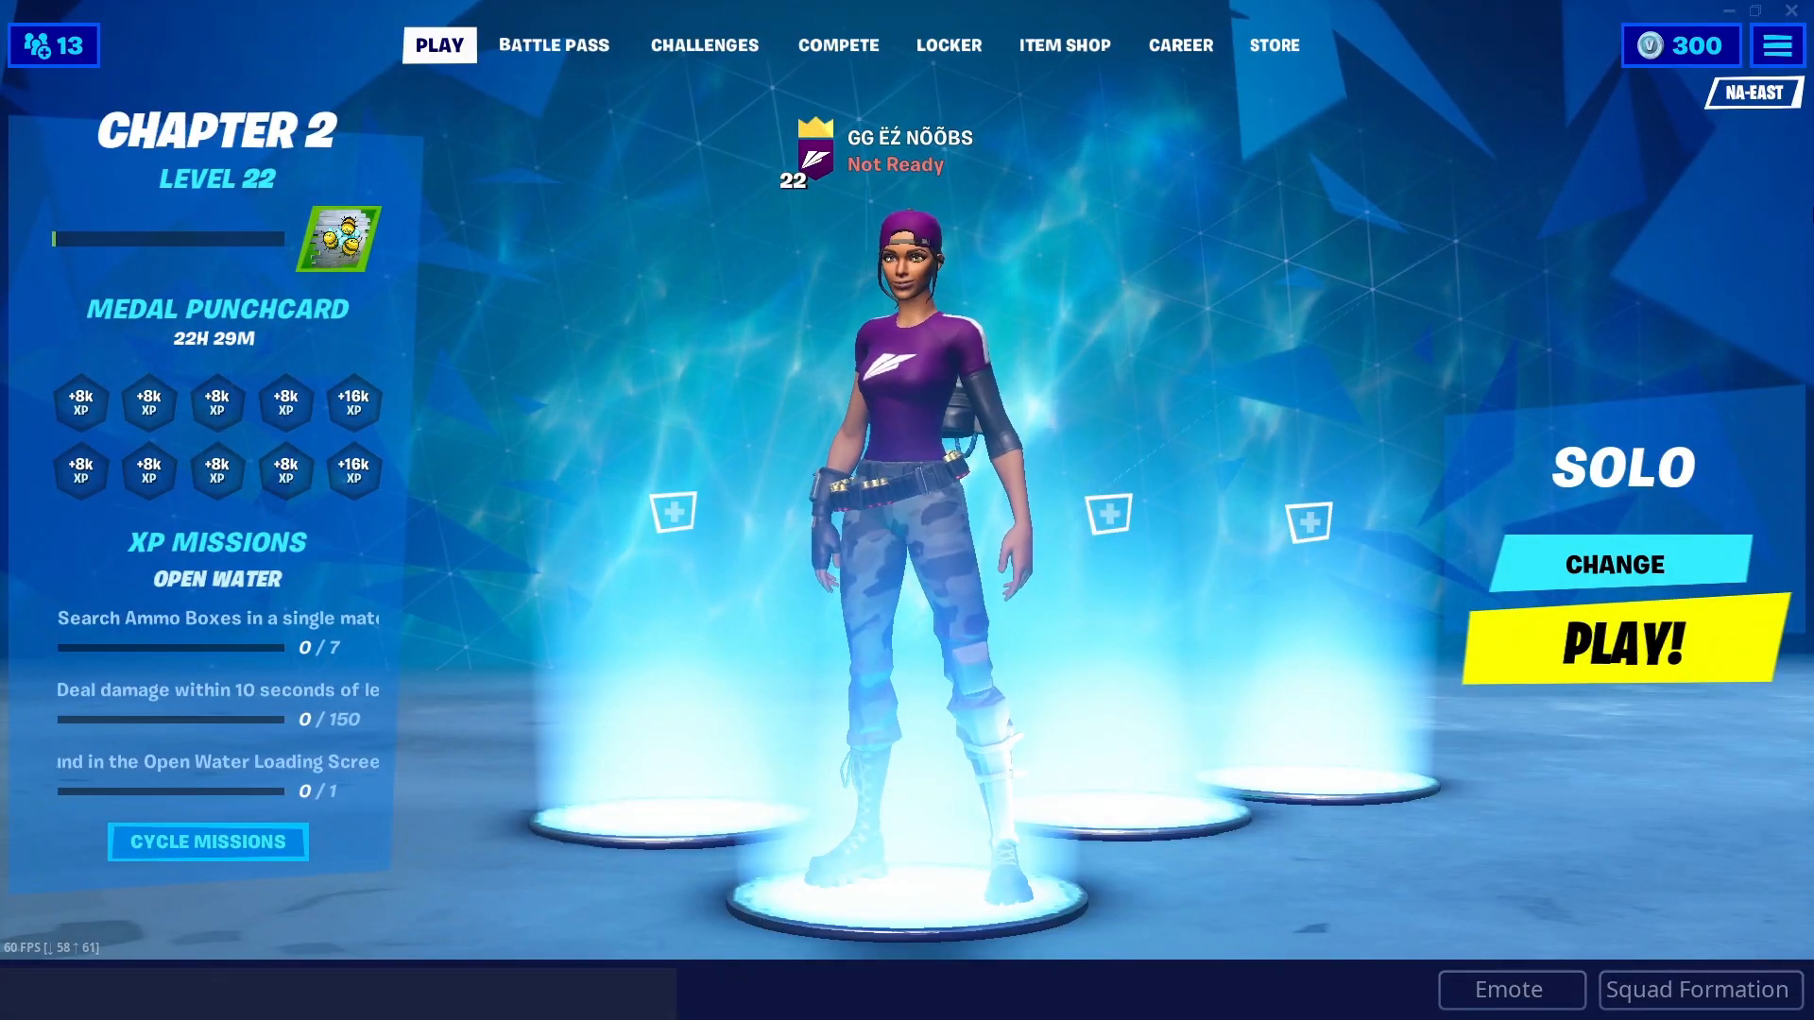
# Switch to Fortnite, open its Video settings and examine the Vsync option, toggling it off and back on.
pyautogui.press('Escape')
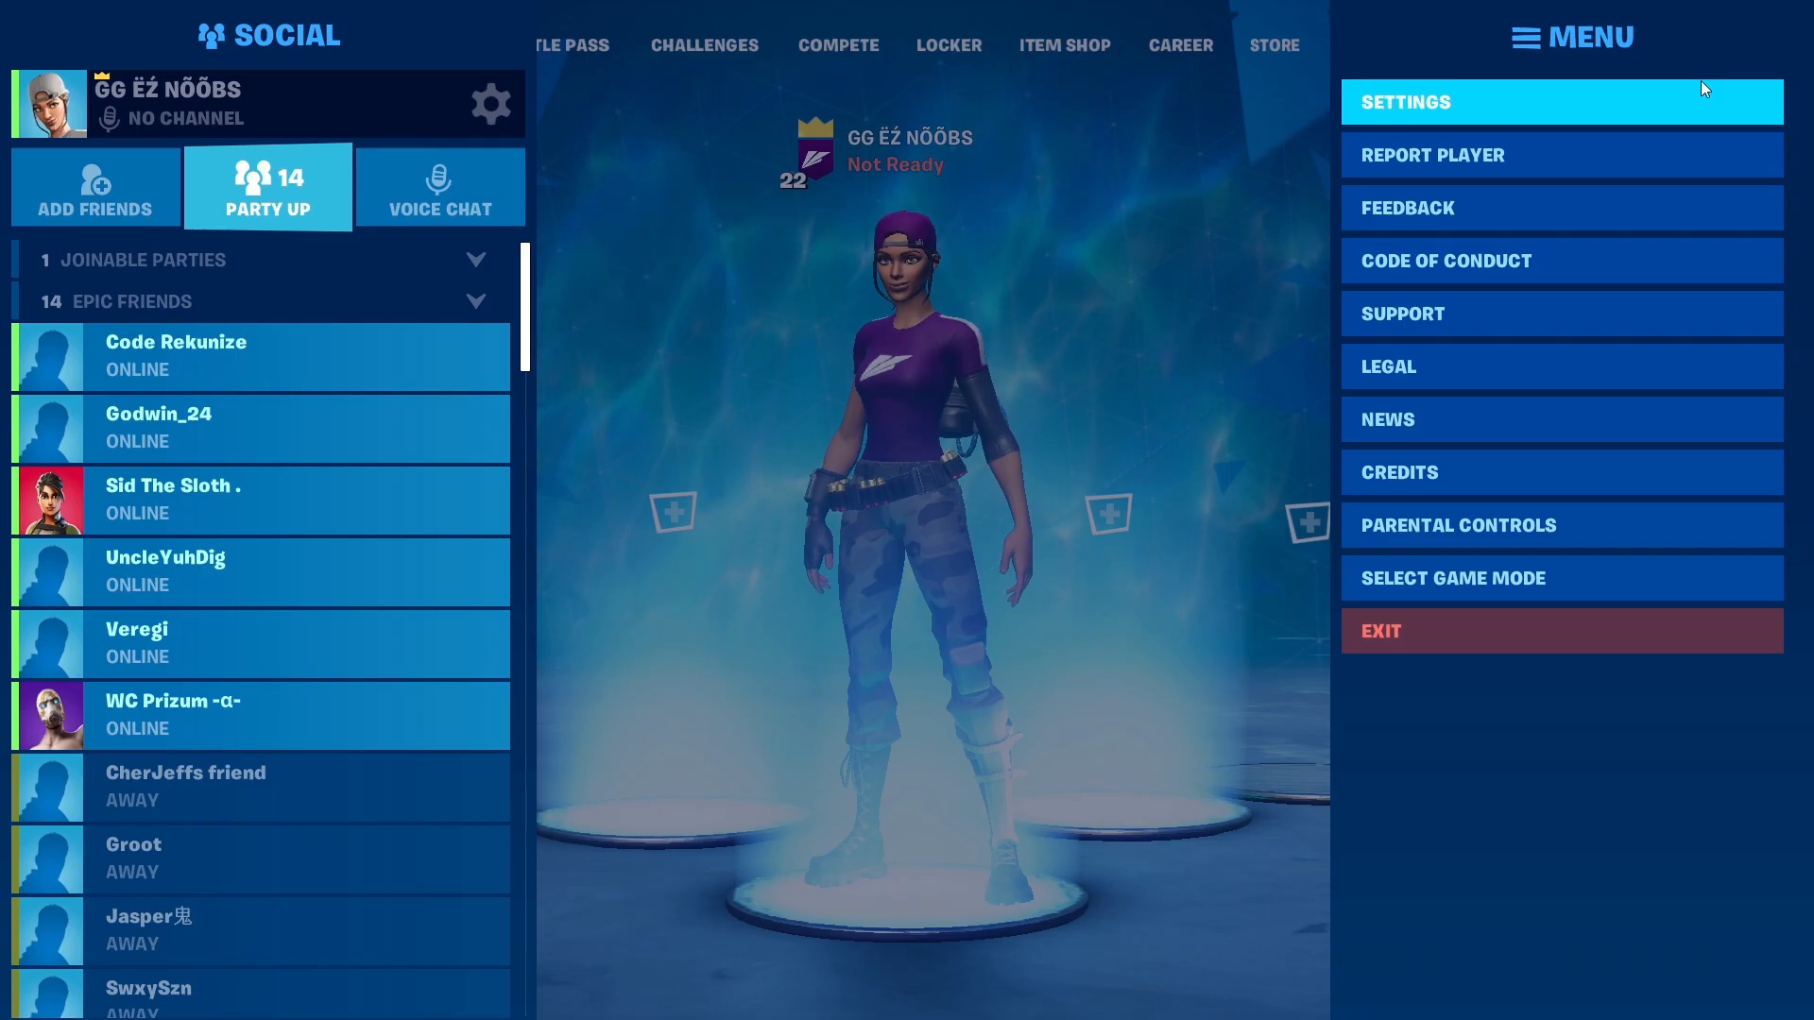
pyautogui.click(1701, 87)
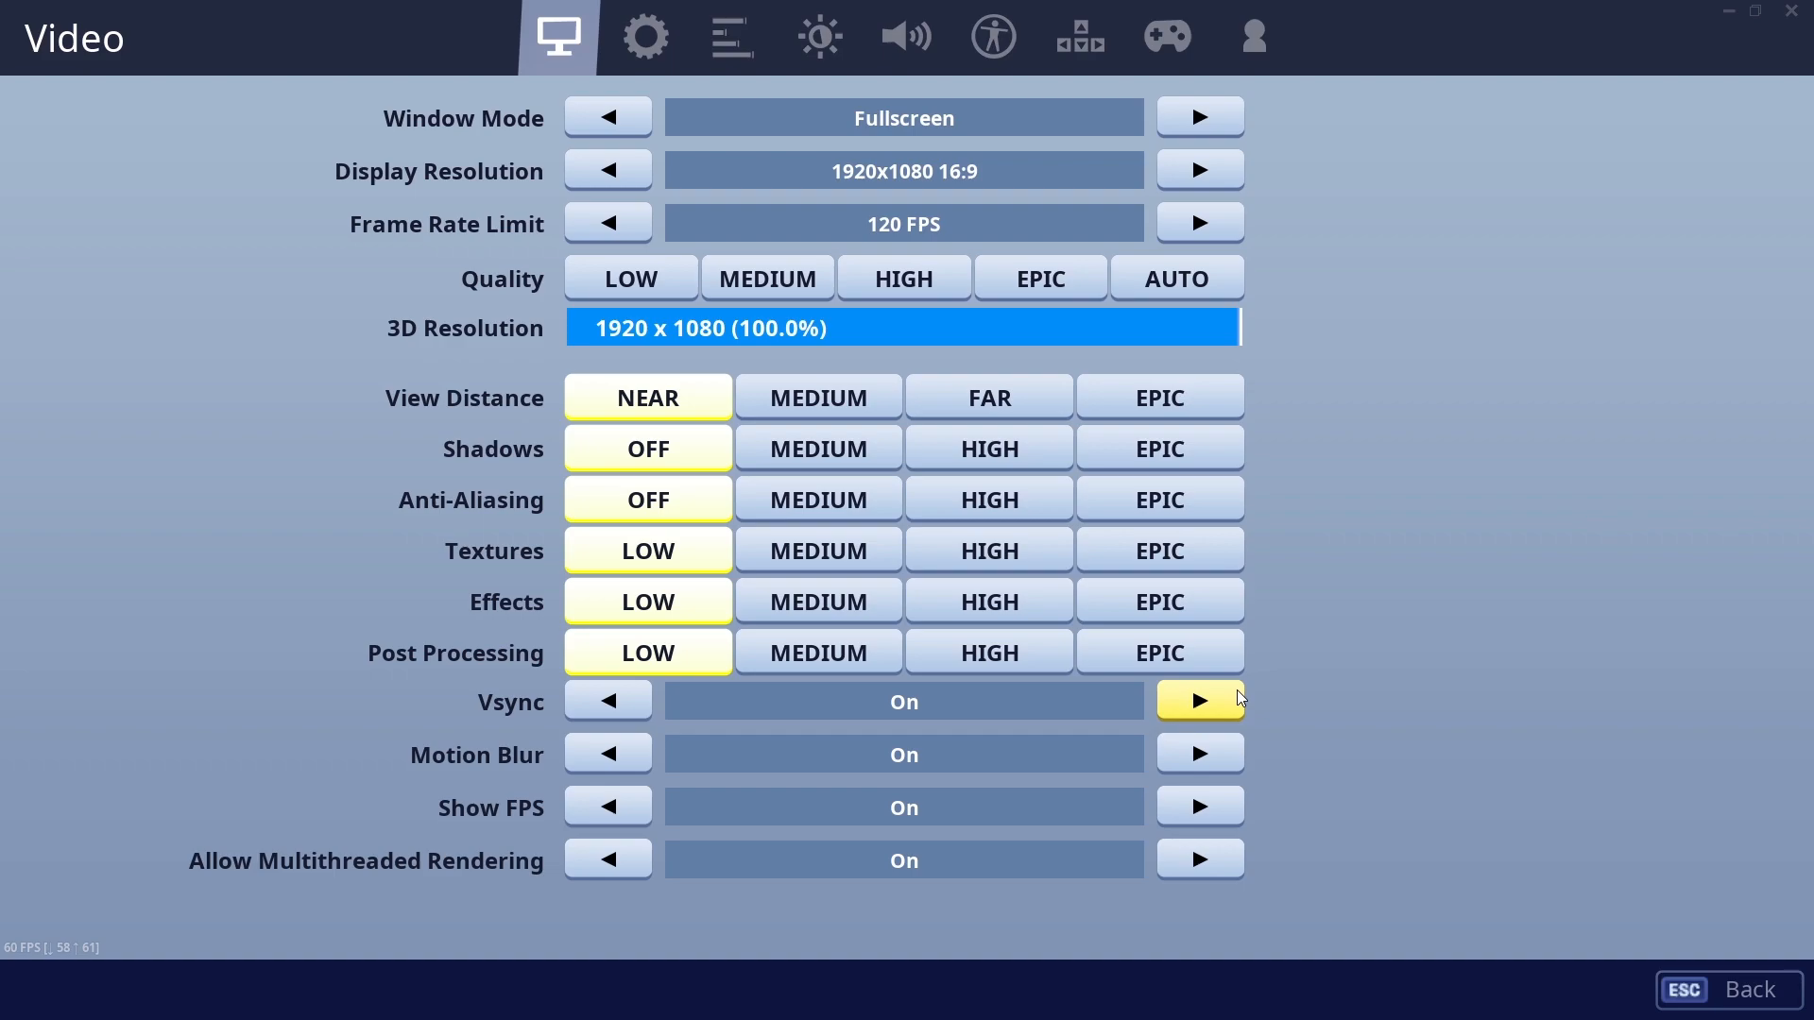
pyautogui.moveTo(1241, 698)
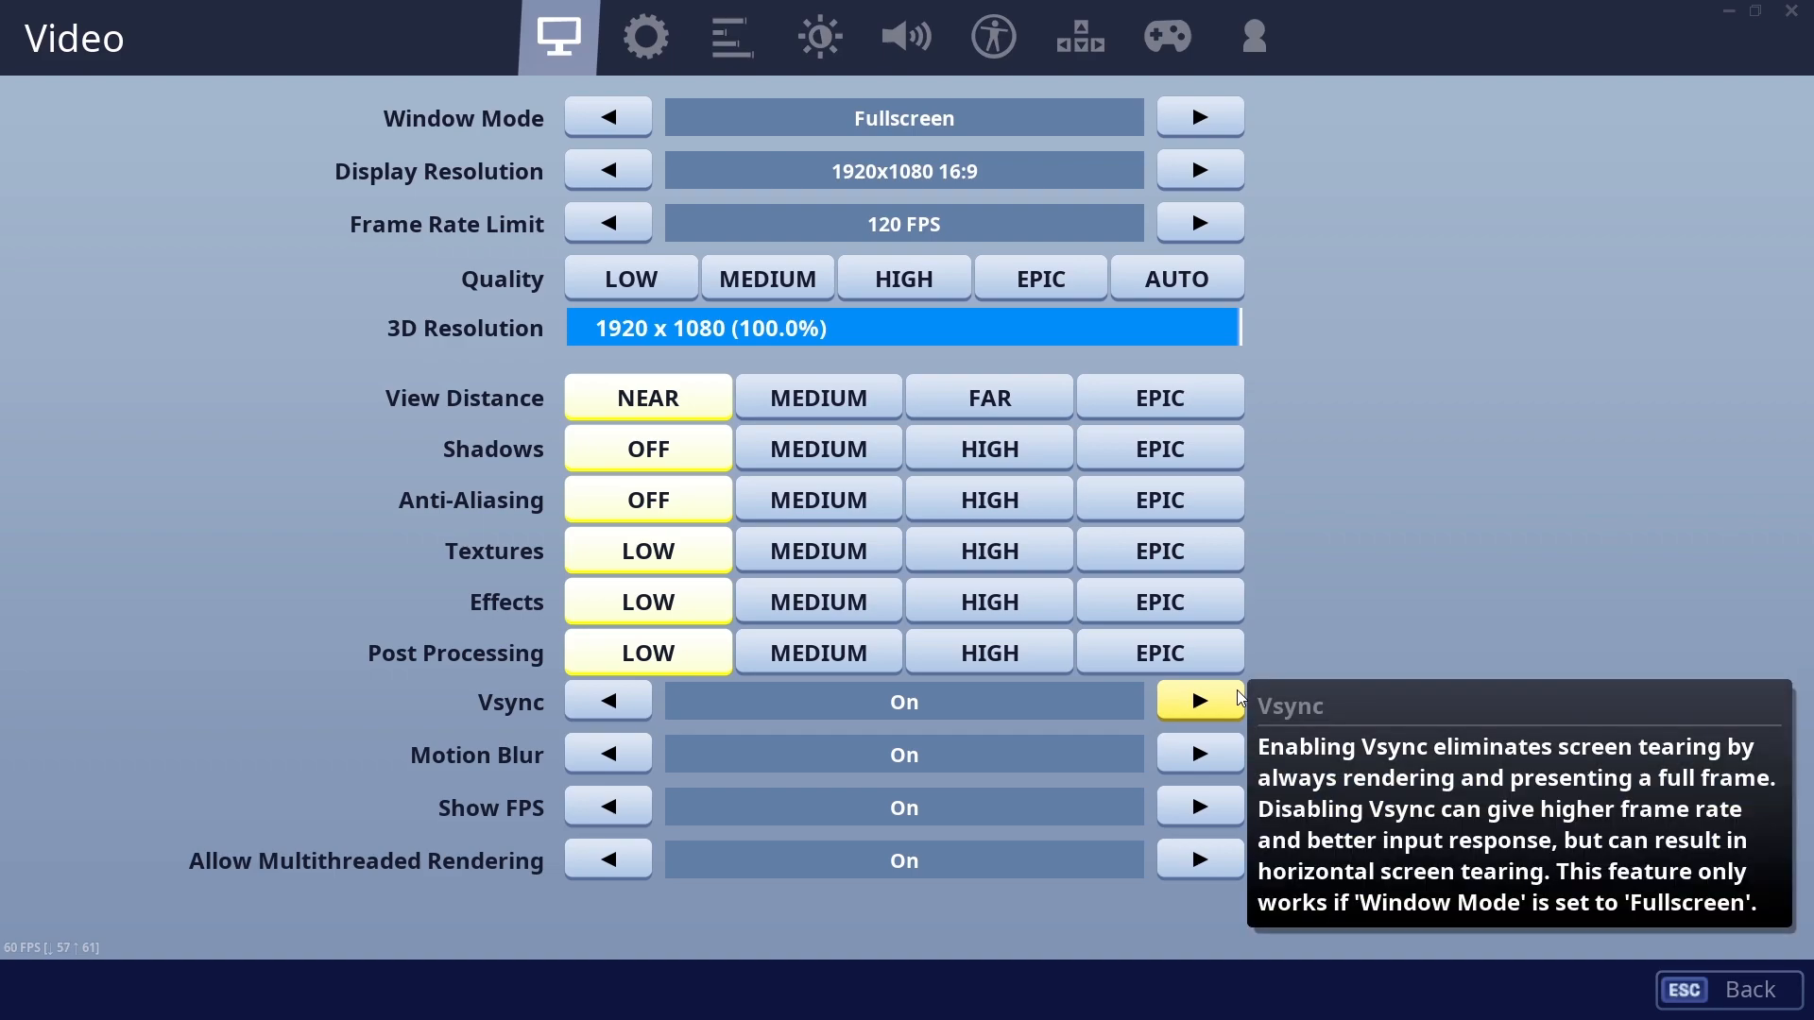
pyautogui.click(1241, 698)
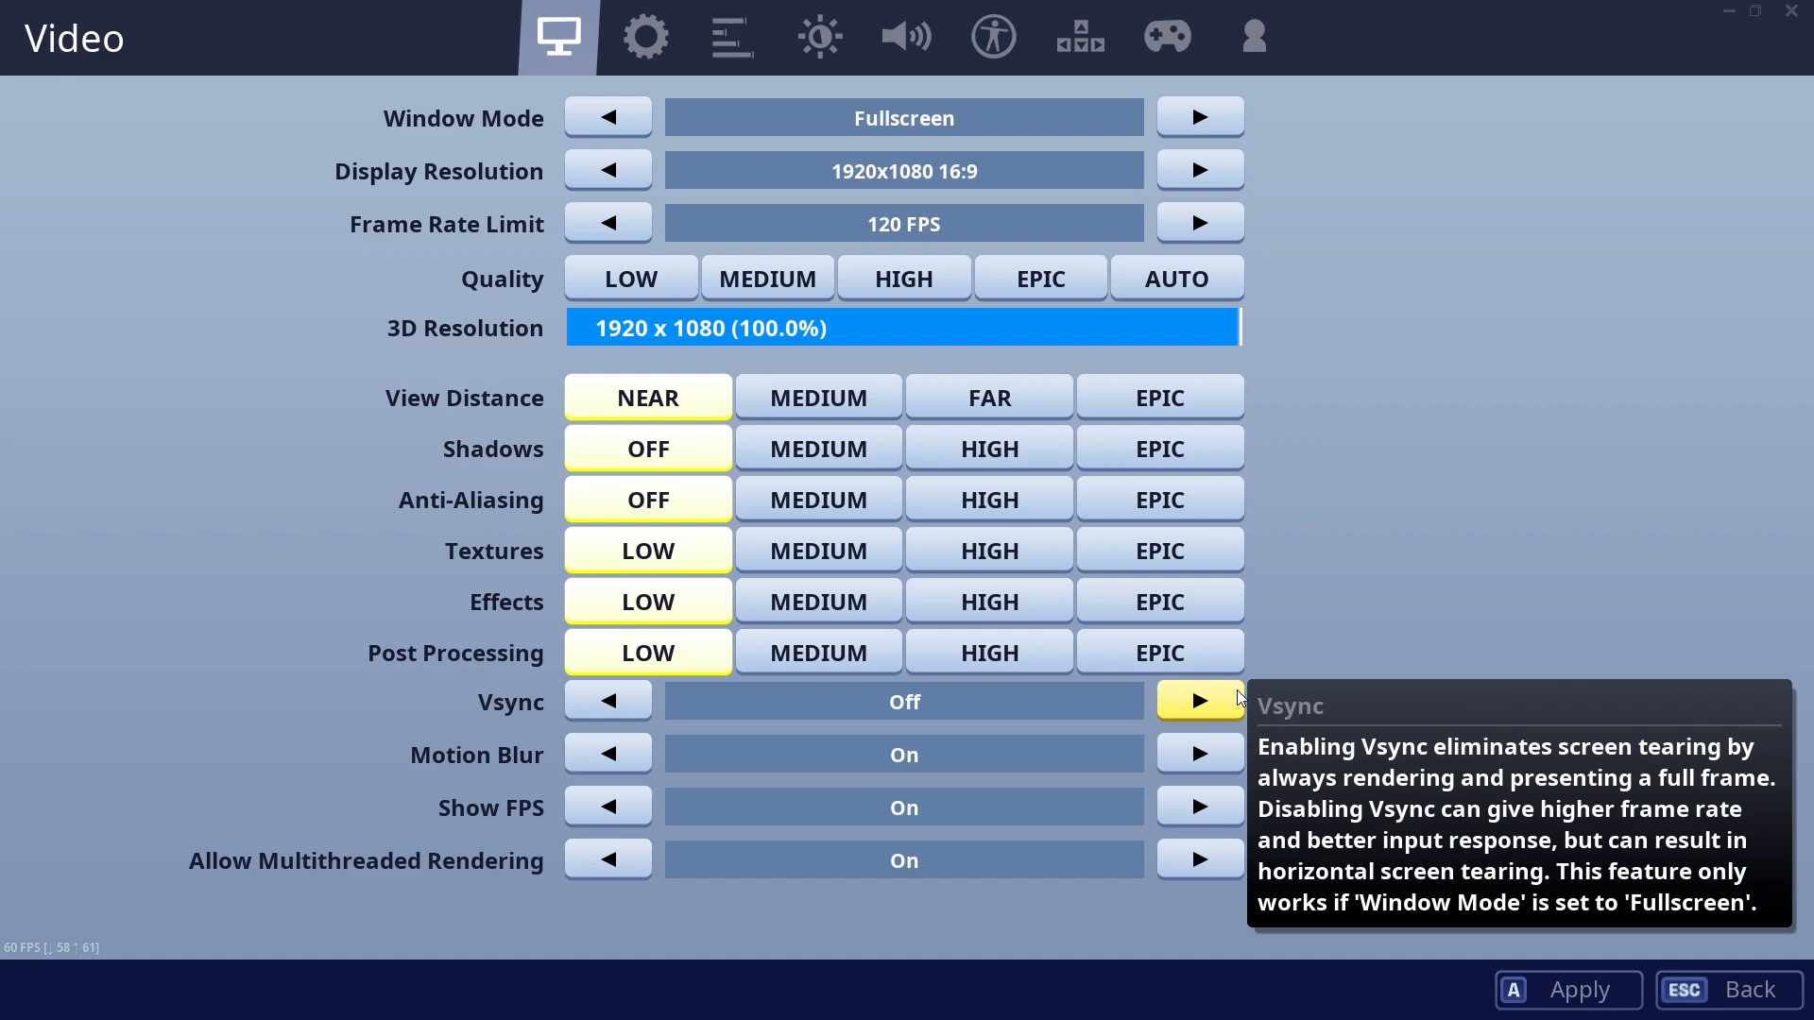
pyautogui.click(1240, 698)
pyautogui.click(1550, 987)
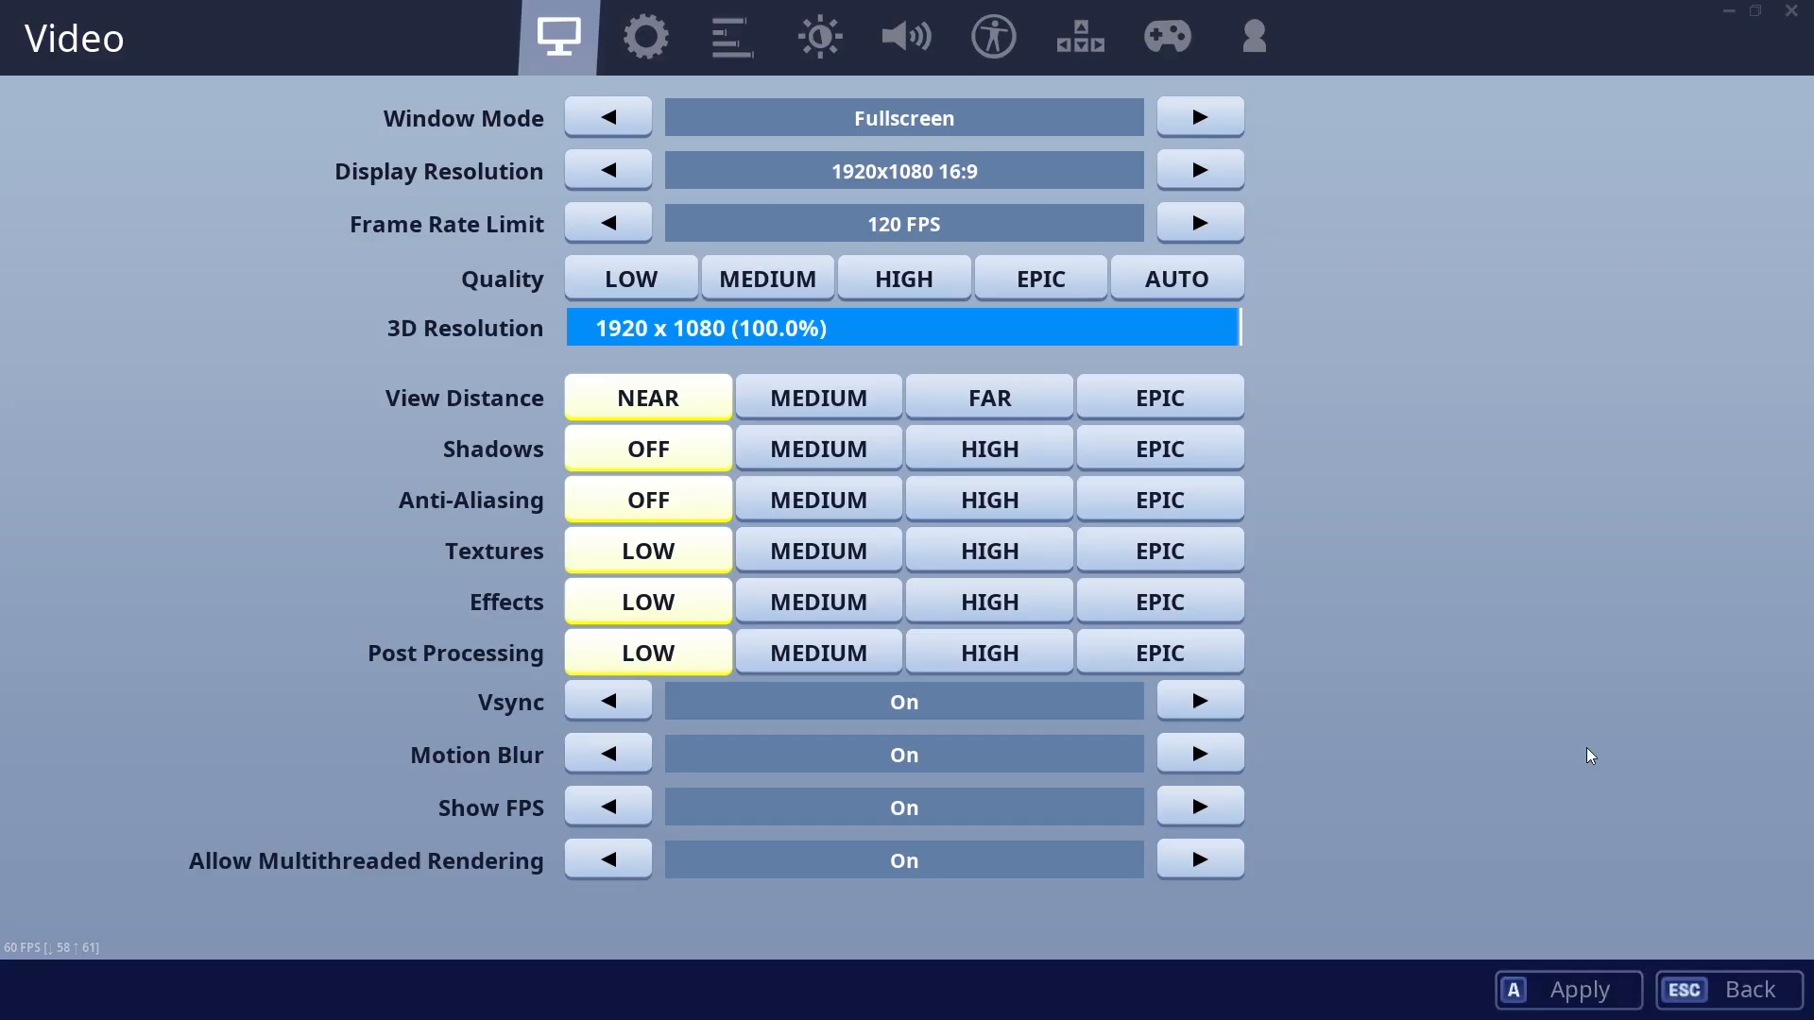
pyautogui.click(1198, 710)
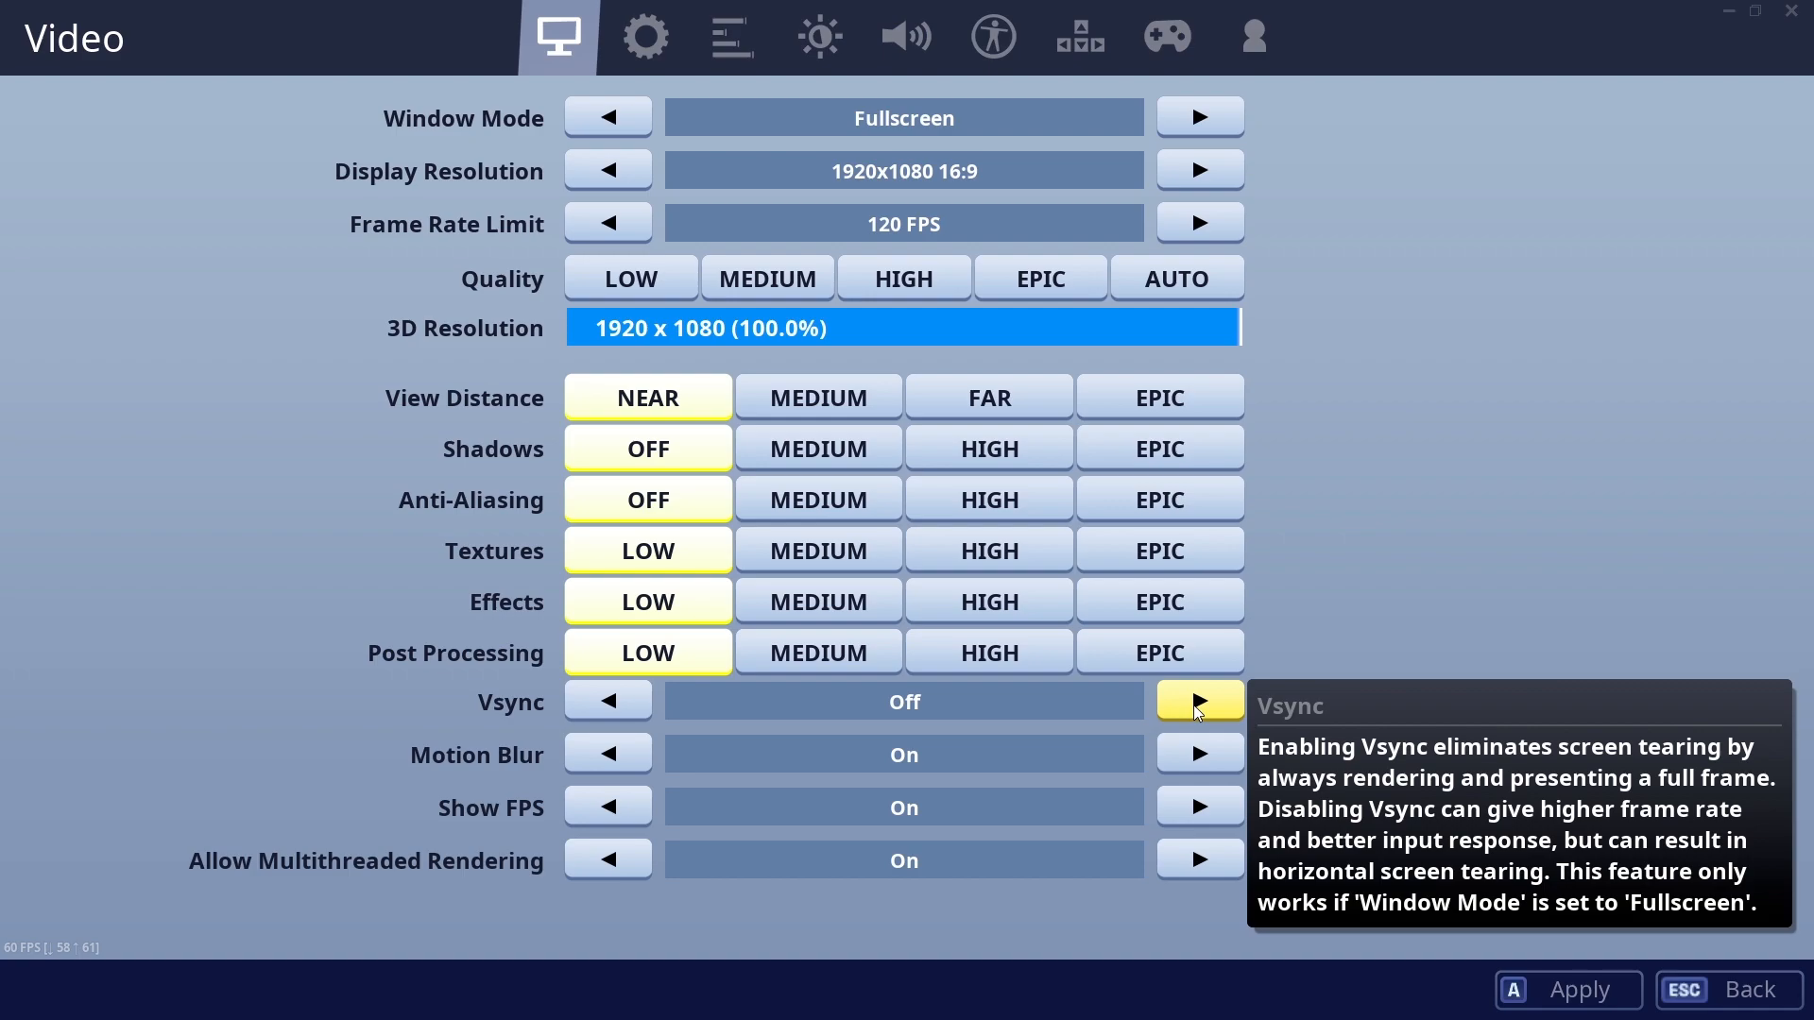
pyautogui.click(1198, 710)
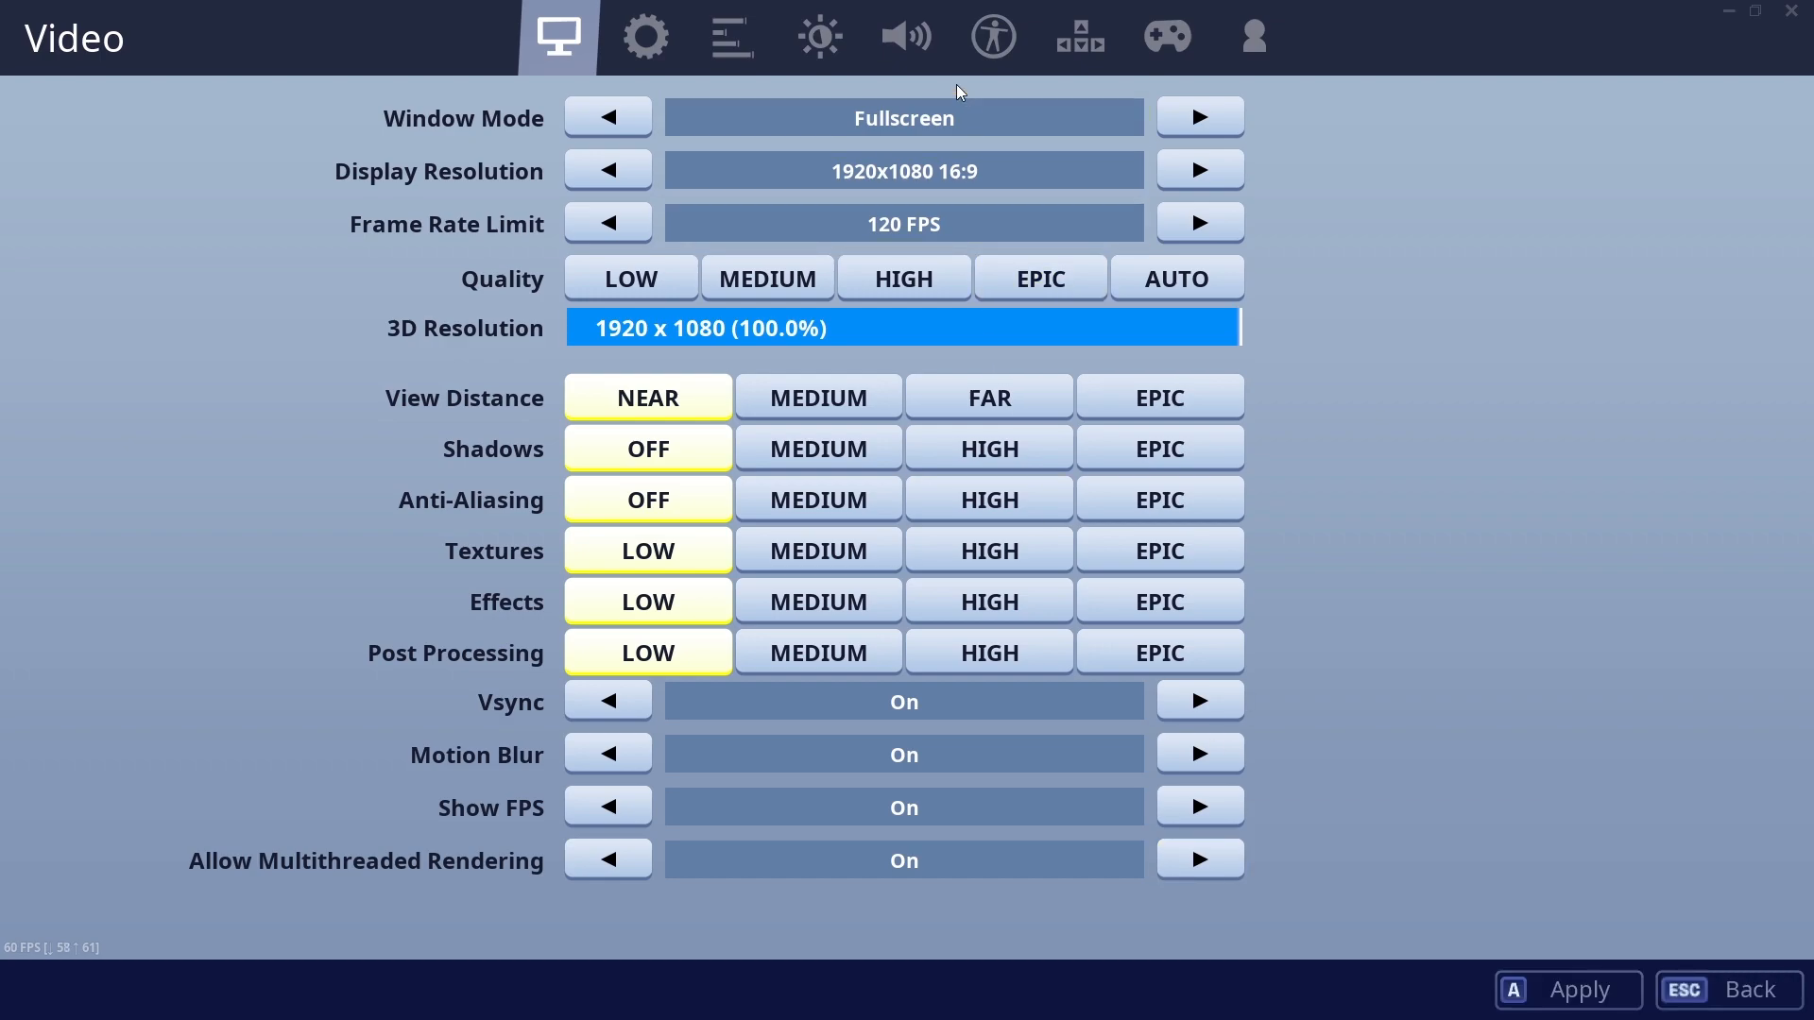
# Open the Audio settings and lower Sound Quality by one level.
pyautogui.click(906, 38)
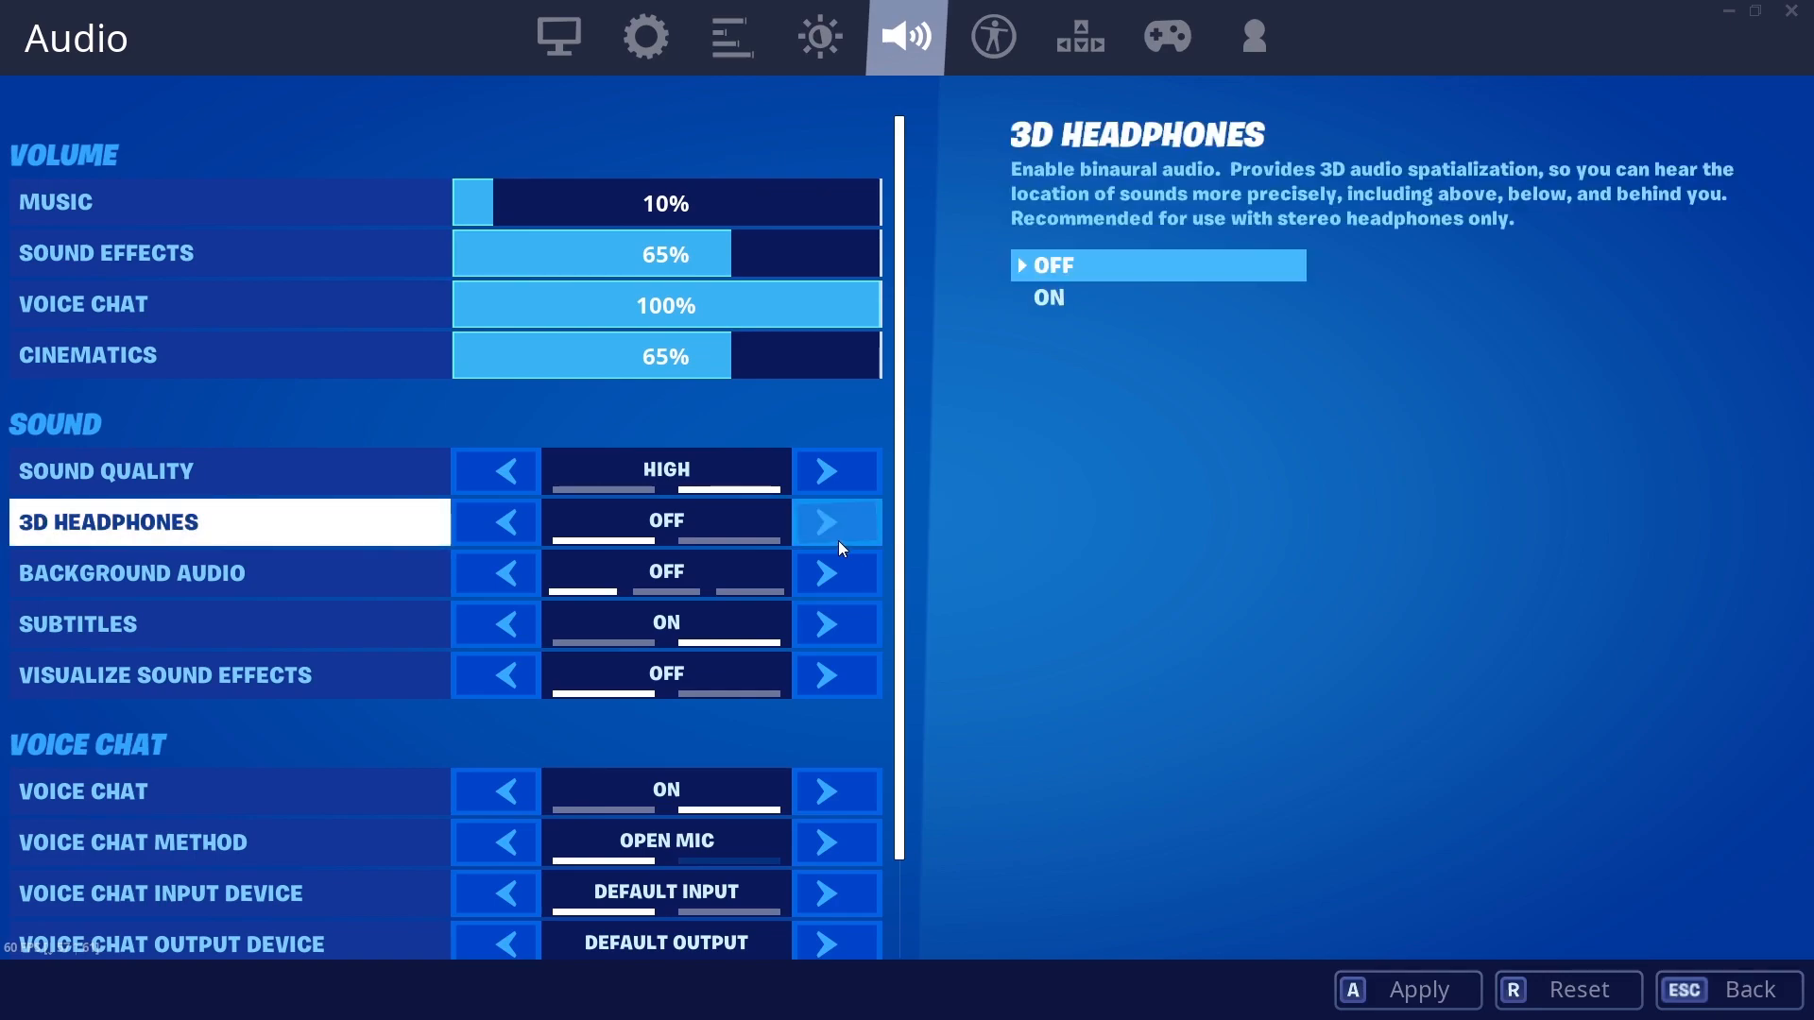
pyautogui.click(525, 486)
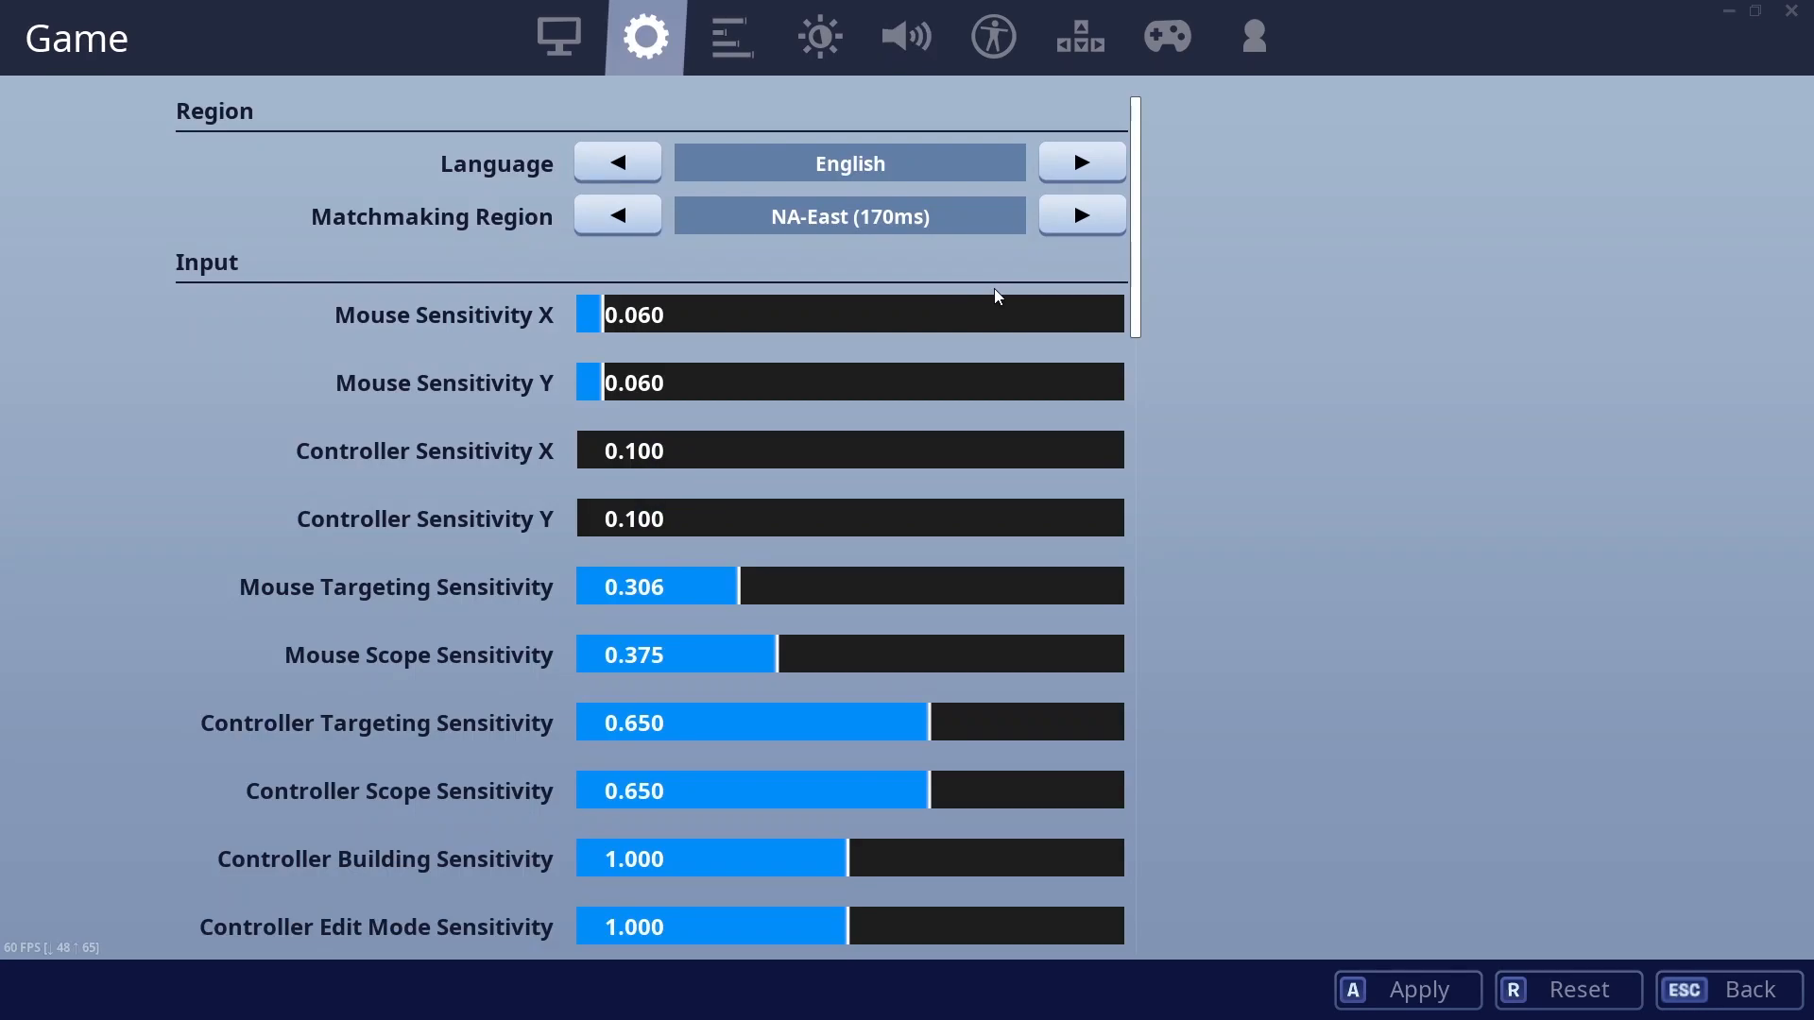
# Look through the Game settings down to the Record Replays options and return to the Fortnite lobby.
pyautogui.scroll(-8, 1040, 389)
pyautogui.scroll(-15, 1058, 425)
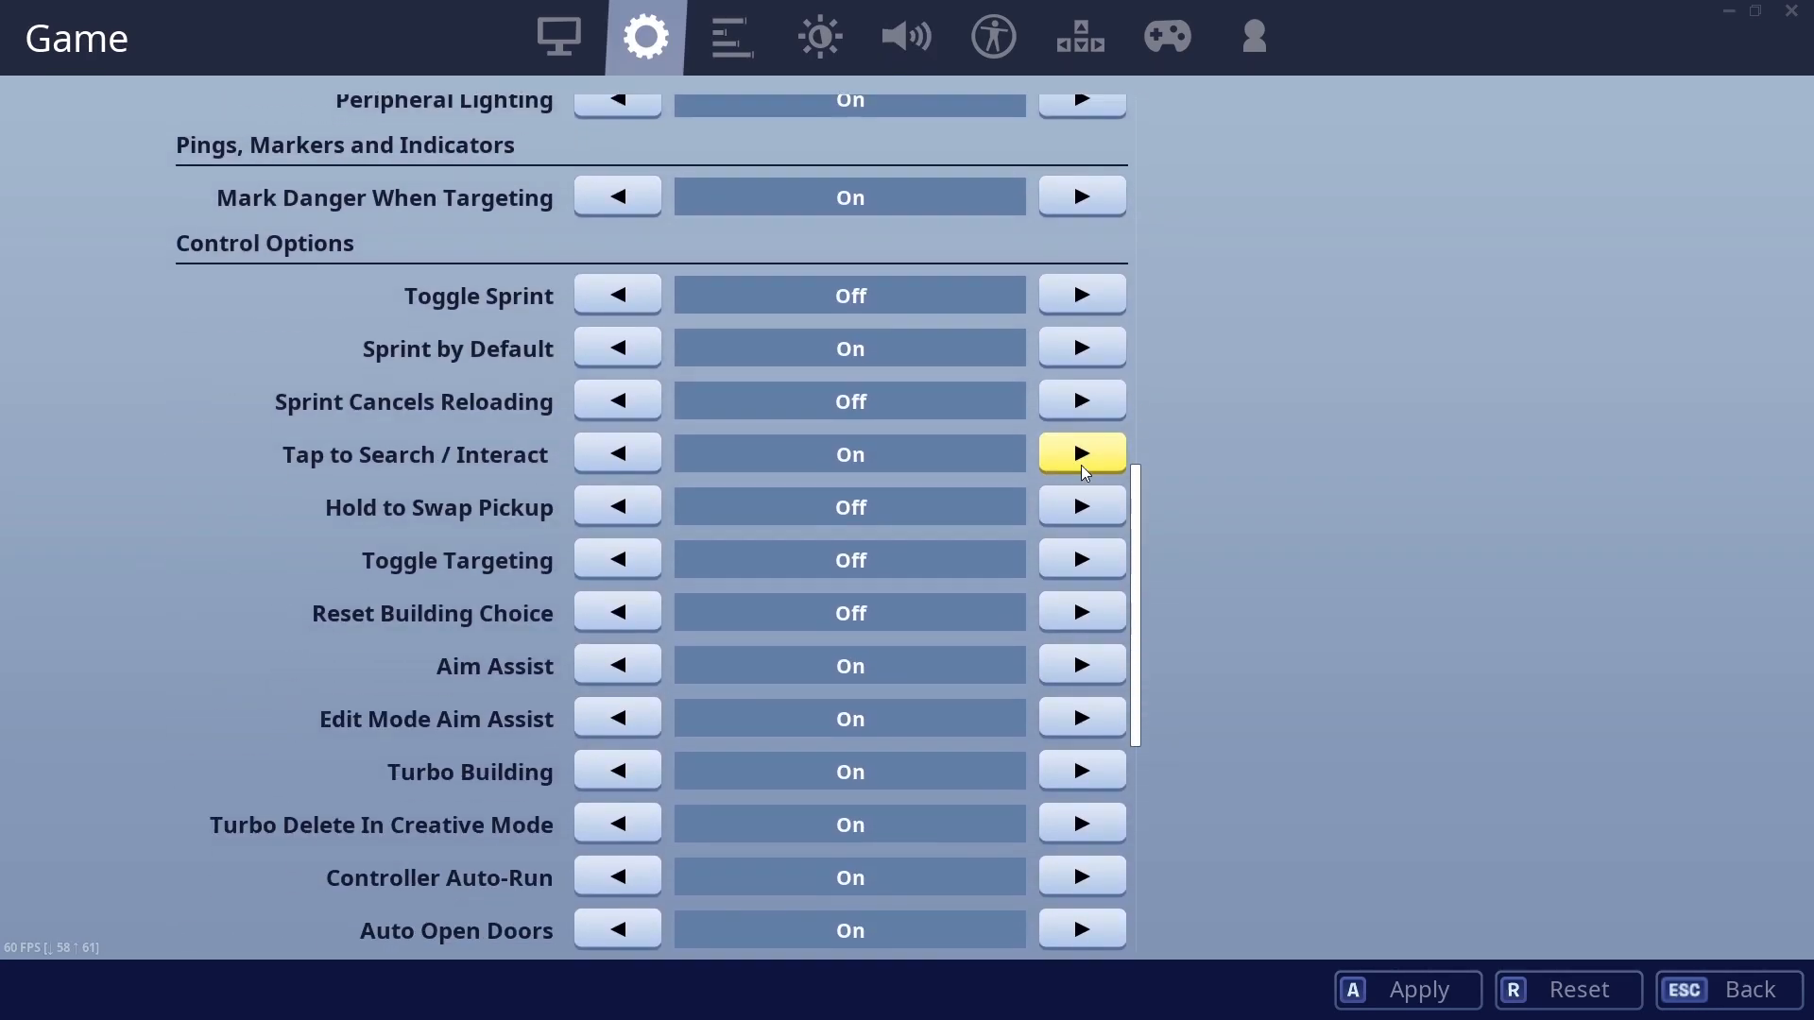
pyautogui.scroll(-2, 1086, 473)
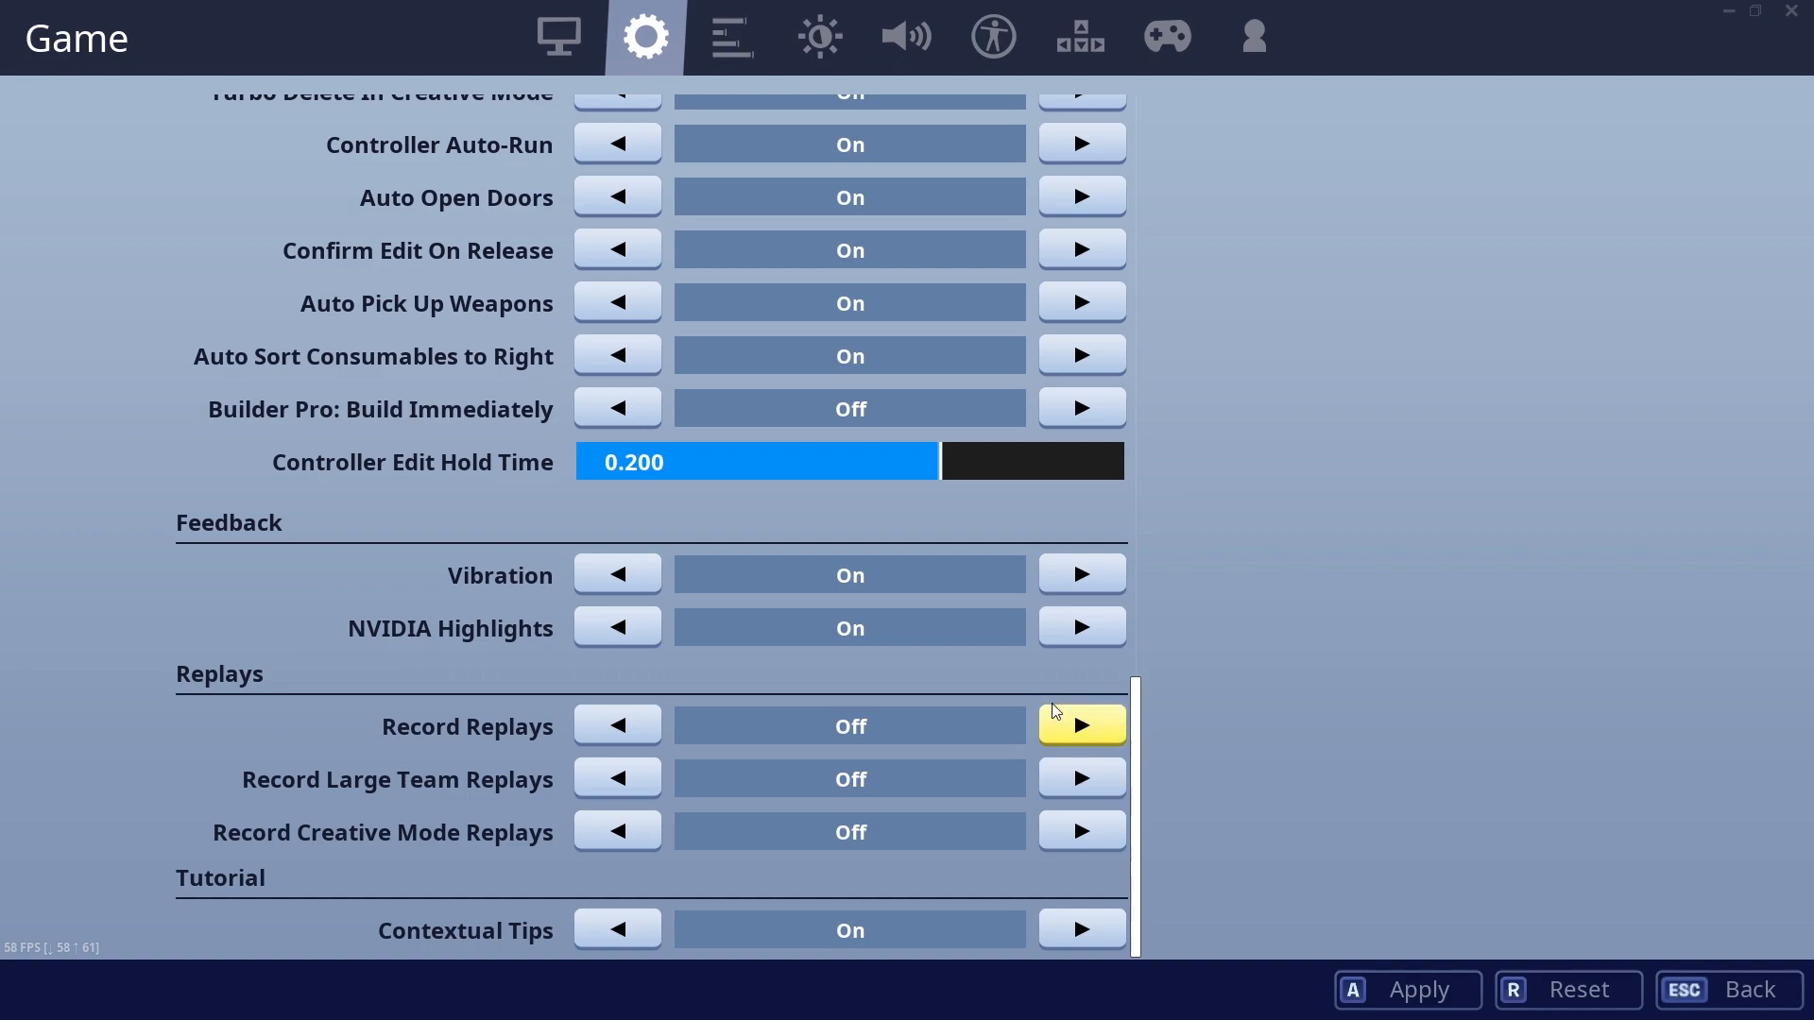
pyautogui.moveTo(1056, 713)
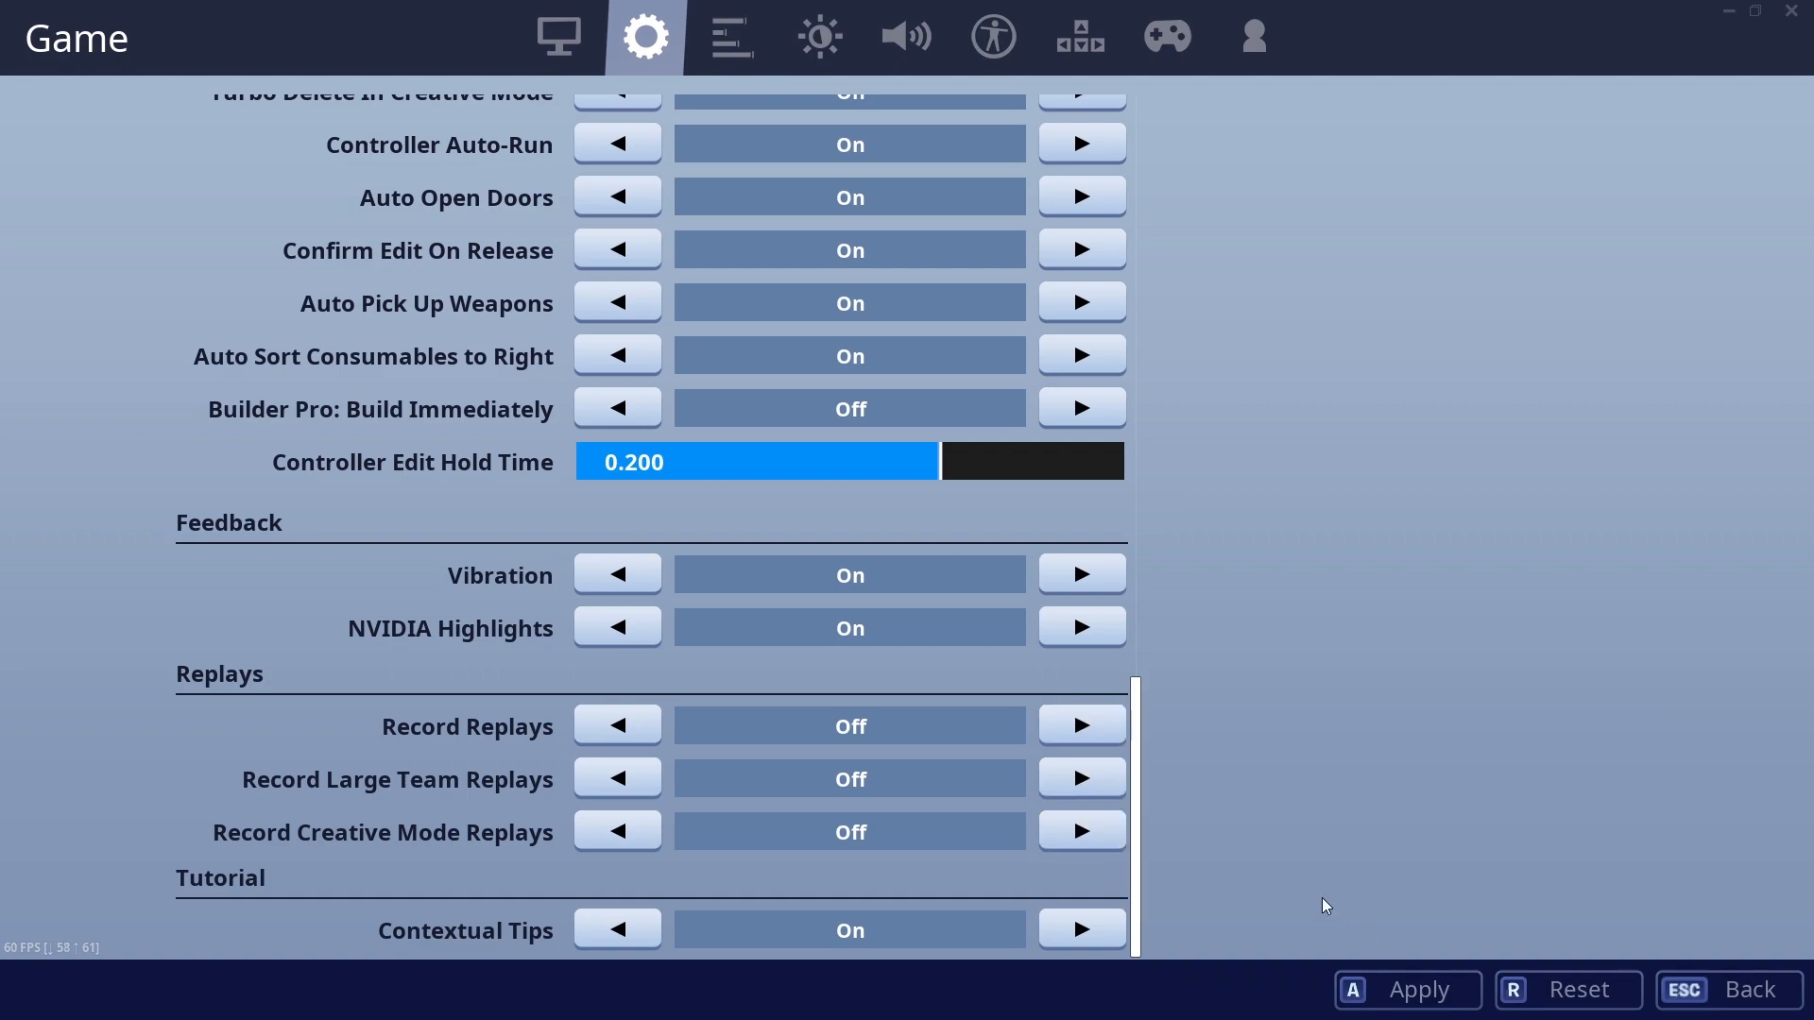
pyautogui.click(1116, 742)
pyautogui.press('Escape')
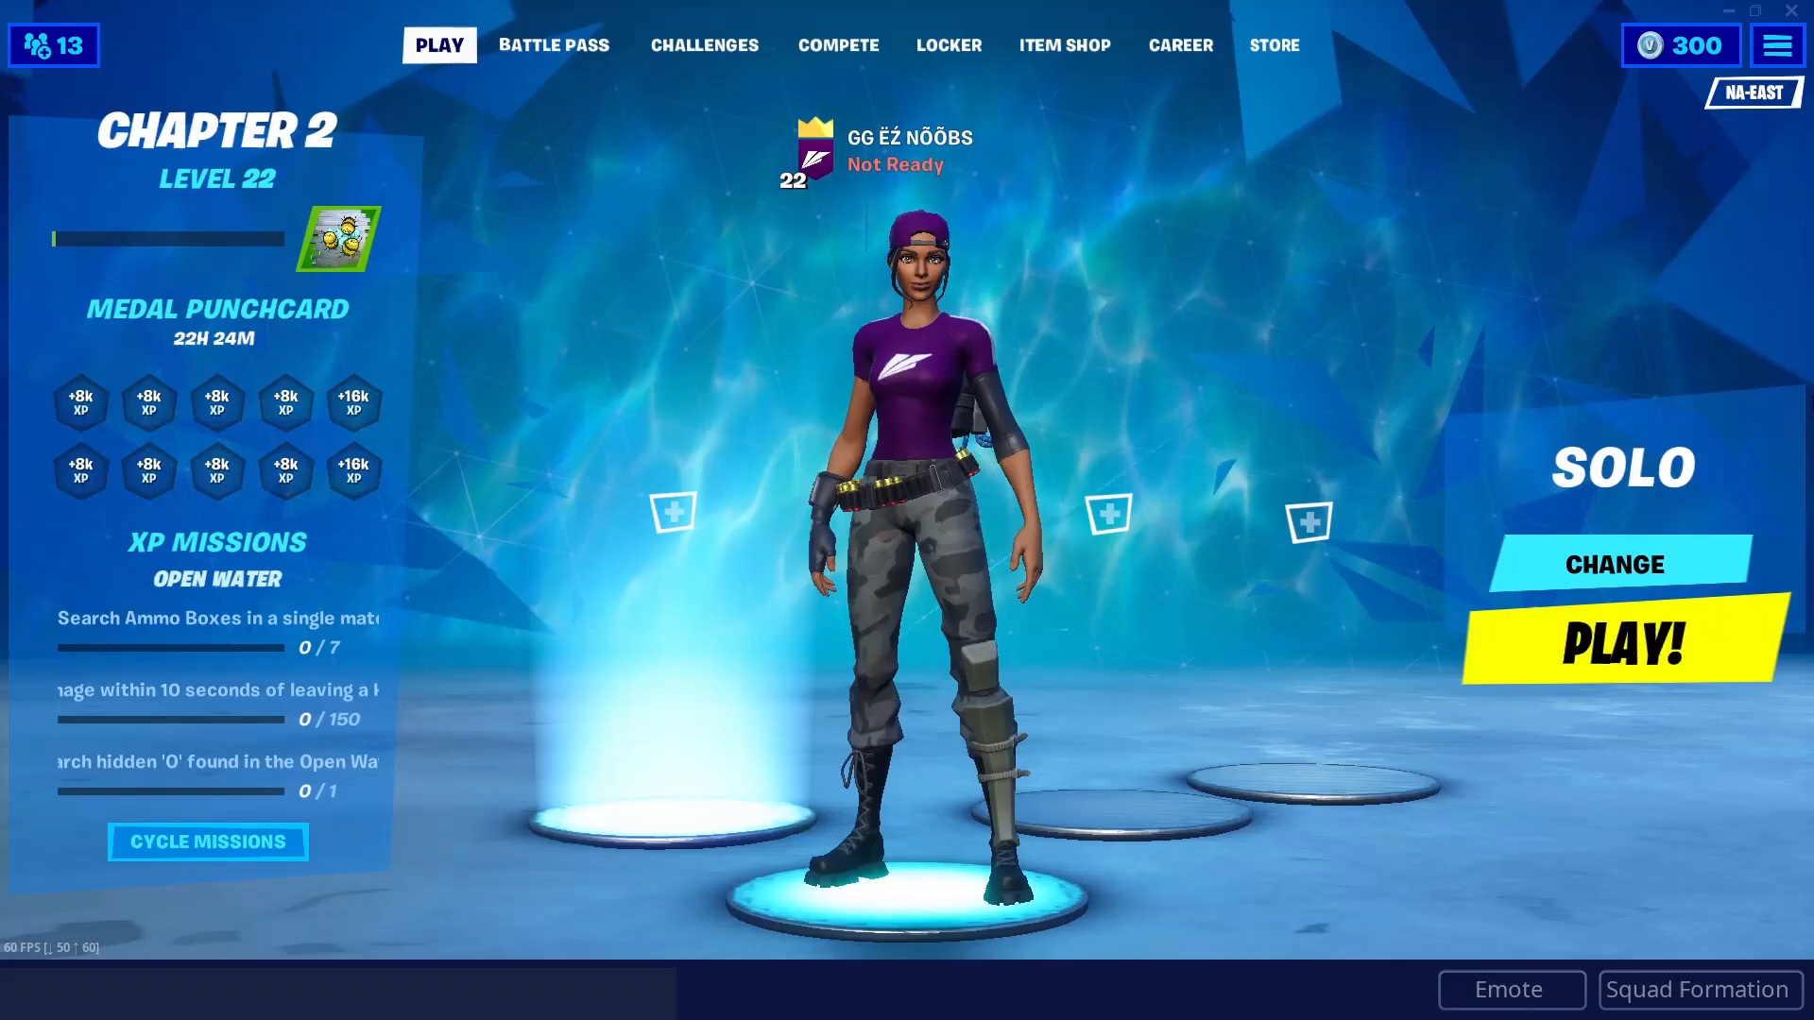